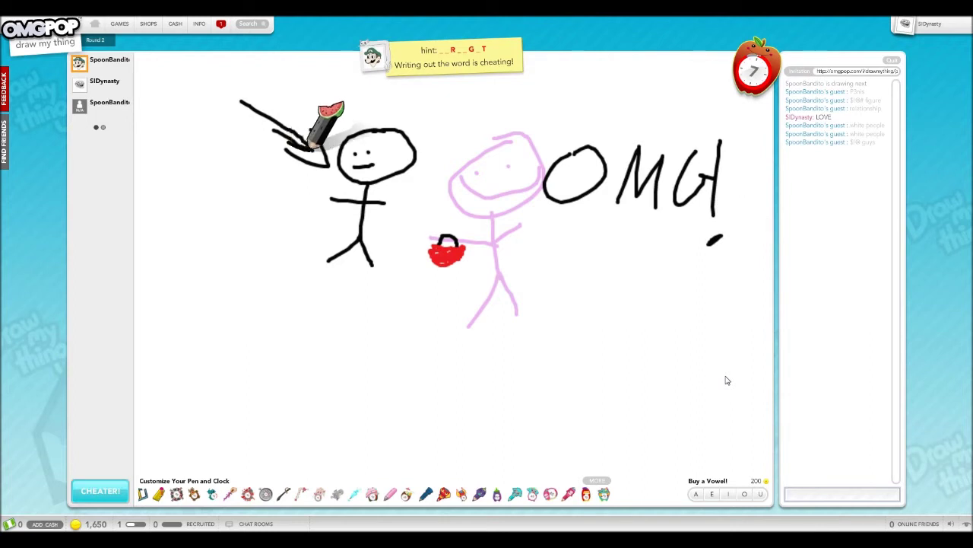
pyautogui.write('Arrang')
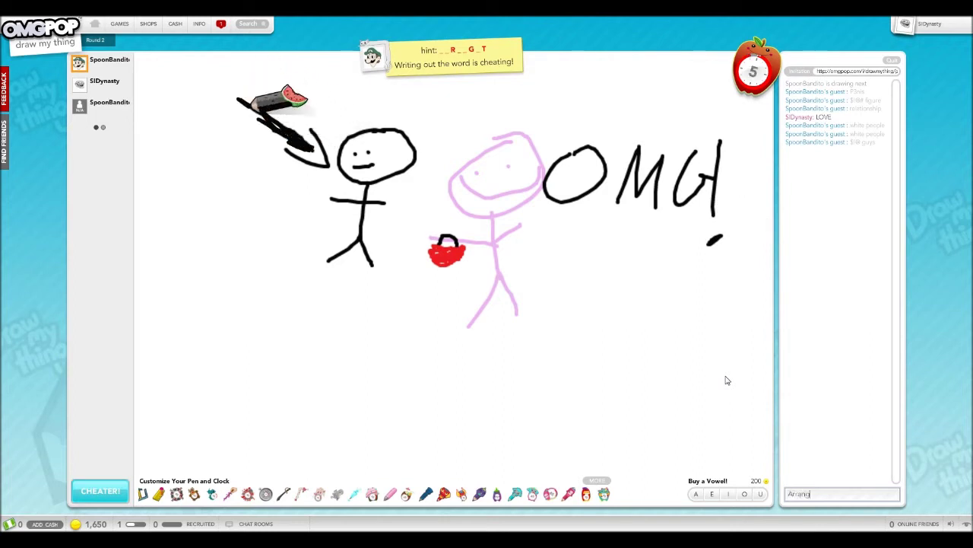
pyautogui.write('ement')
# Send 'Arrangement' as the guess for the stick-figure drawing
pyautogui.press('Return')
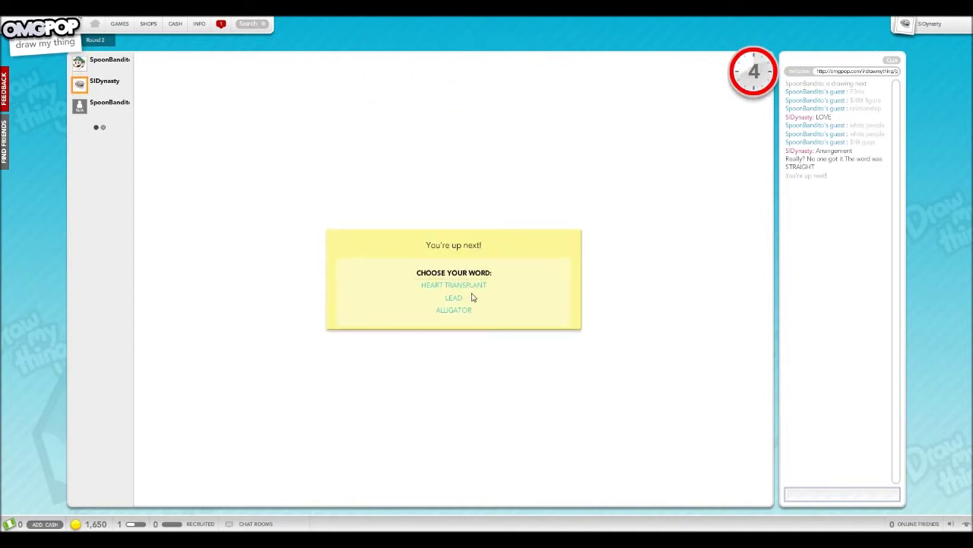
# Choose ALLIGATOR as the word and paint a broad tan band across the lower canvas
pyautogui.click(465, 317)
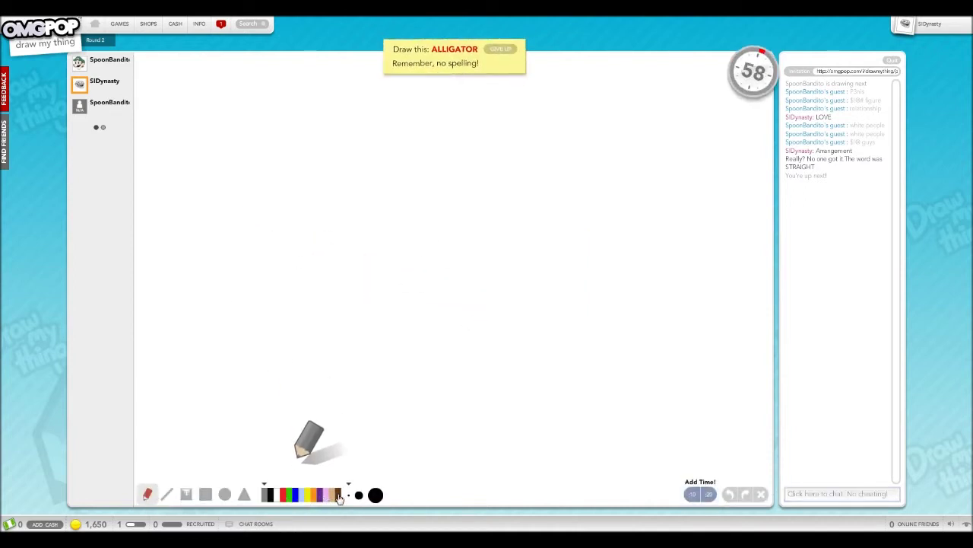
pyautogui.click(334, 496)
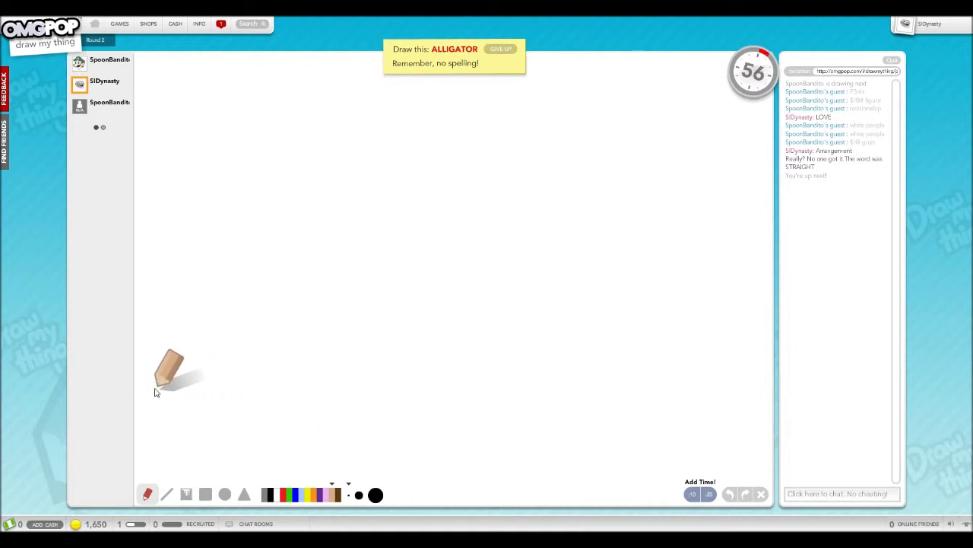
pyautogui.moveTo(152, 378); pyautogui.dragTo(462, 378)
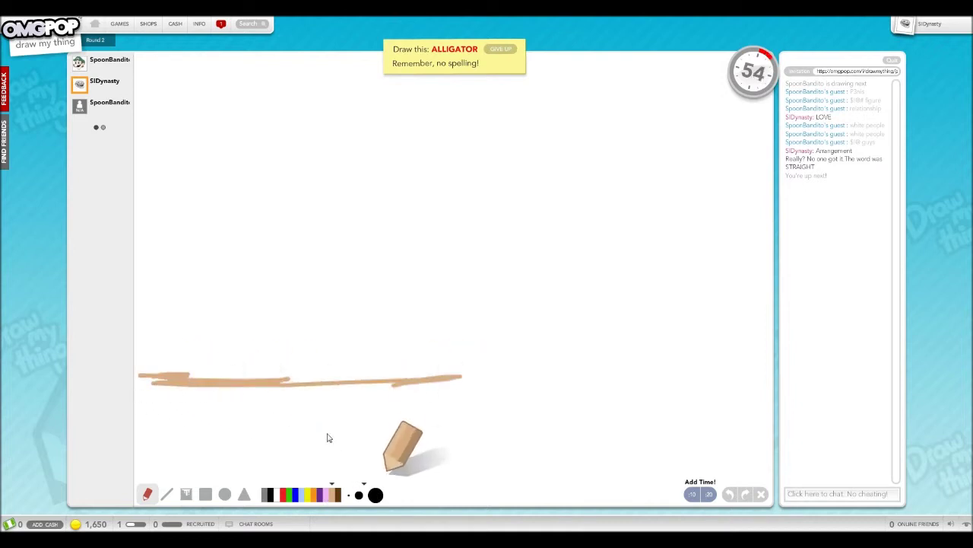
pyautogui.moveTo(165, 383)
pyautogui.mouseDown()
pyautogui.moveTo(333, 391)
pyautogui.moveTo(358, 369)
pyautogui.moveTo(525, 376)
pyautogui.moveTo(183, 366)
pyautogui.mouseUp()
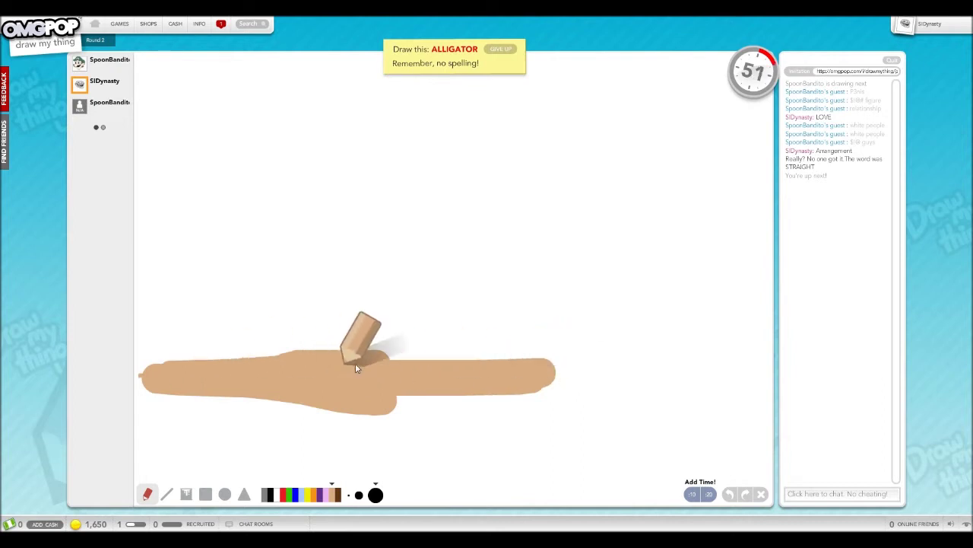
# Paint a thick blue alligator body with spikes along its back
pyautogui.click(295, 496)
pyautogui.moveTo(542, 392); pyautogui.dragTo(766, 372)
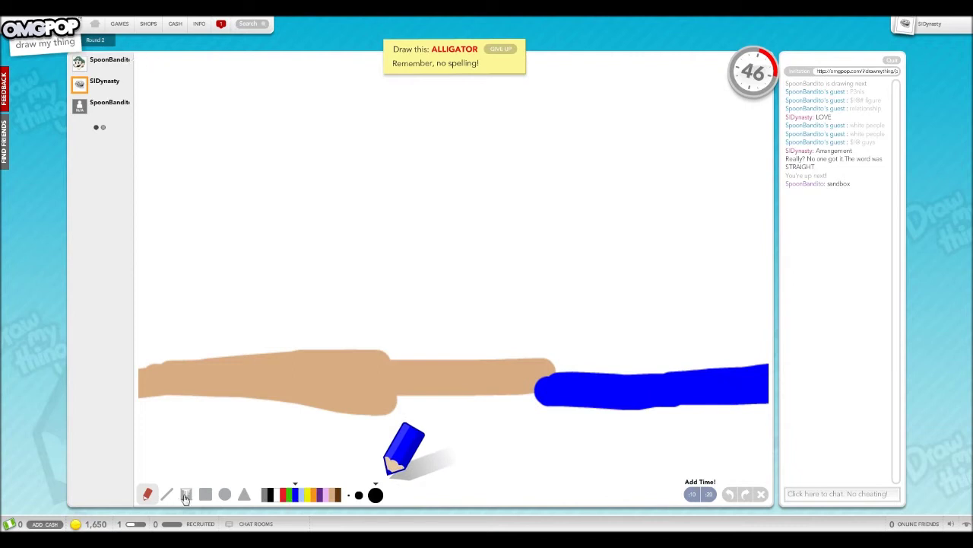
pyautogui.click(147, 495)
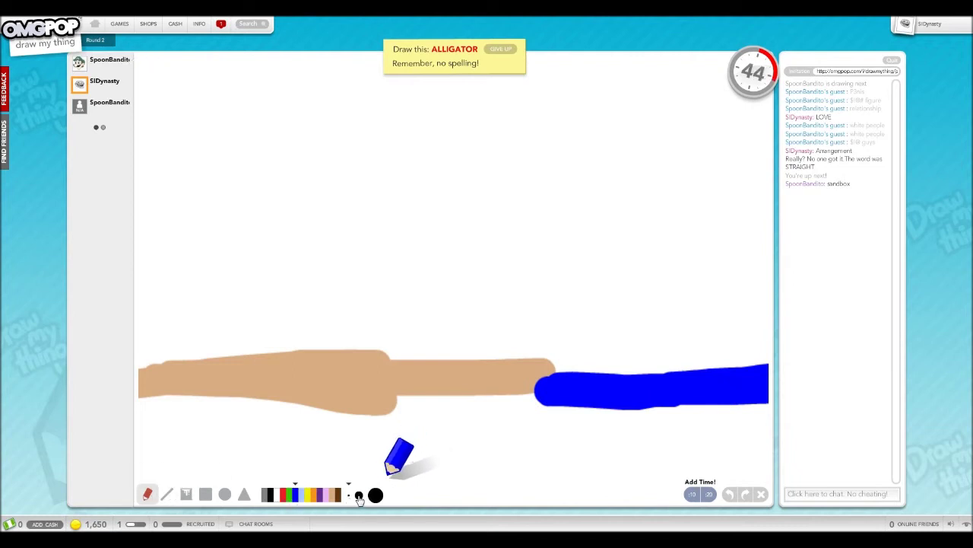
pyautogui.moveTo(579, 383)
pyautogui.mouseDown()
pyautogui.moveTo(635, 346)
pyautogui.moveTo(750, 369)
pyautogui.mouseUp()
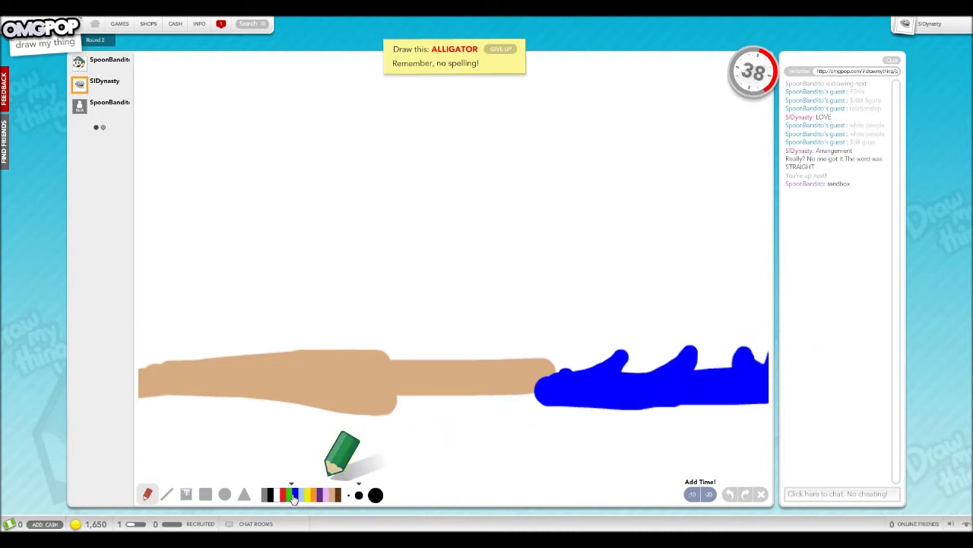
# Cover a stray green stroke in white, then add a thin green line above the band
pyautogui.click(291, 495)
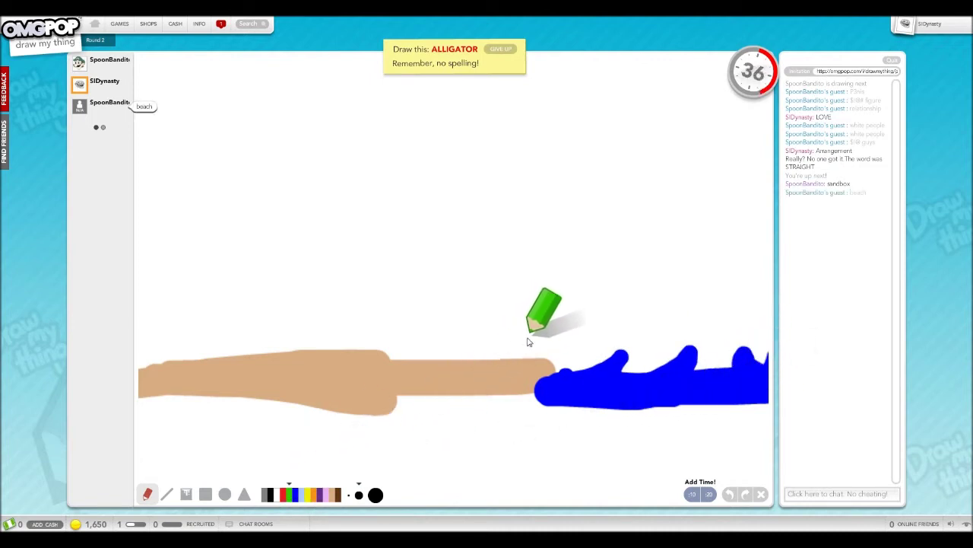
pyautogui.moveTo(528, 340); pyautogui.dragTo(495, 338)
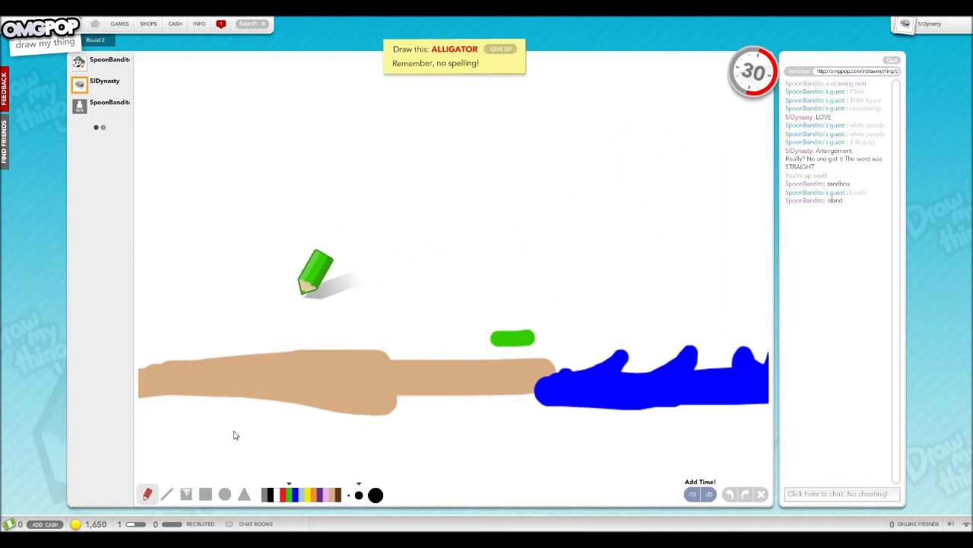
pyautogui.click(276, 490)
pyautogui.moveTo(537, 338)
pyautogui.mouseDown()
pyautogui.moveTo(500, 341)
pyautogui.moveTo(546, 340)
pyautogui.mouseUp()
pyautogui.click(289, 494)
pyautogui.click(349, 495)
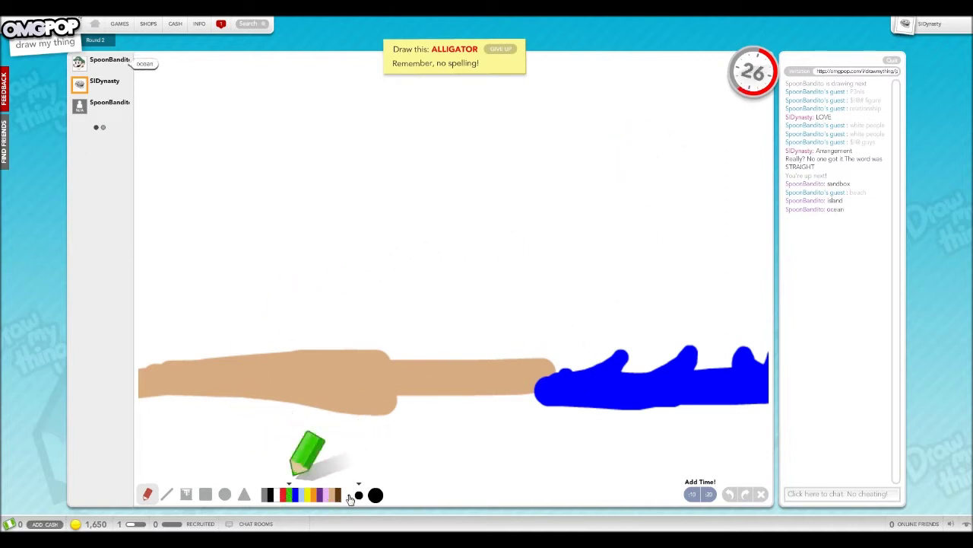
pyautogui.moveTo(541, 324)
pyautogui.mouseDown()
pyautogui.moveTo(306, 322)
pyautogui.moveTo(203, 341)
pyautogui.moveTo(414, 352)
pyautogui.moveTo(429, 363)
pyautogui.moveTo(539, 348)
pyautogui.moveTo(518, 337)
pyautogui.moveTo(539, 320)
pyautogui.mouseUp()
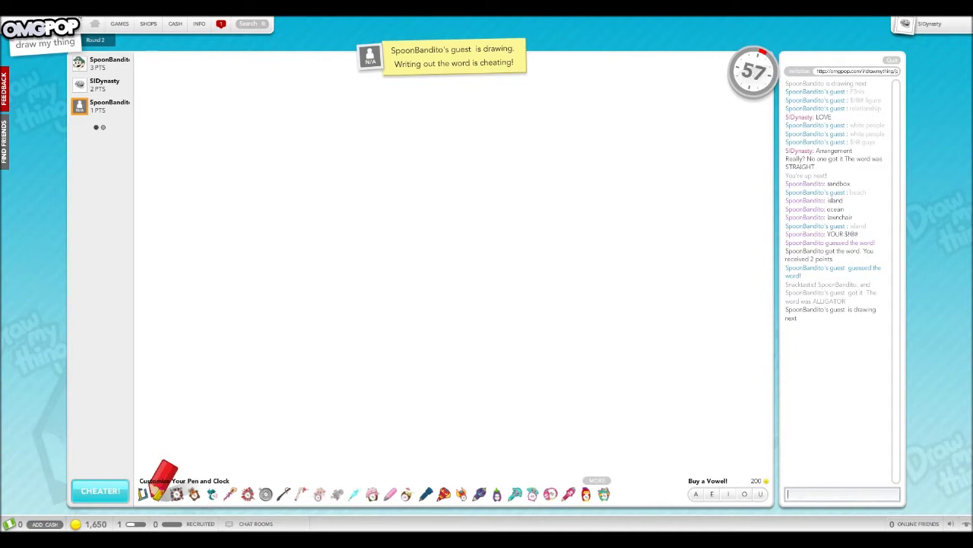
# Guess RED, white, and happy ppl in chat for the red outline drawing
pyautogui.moveTo(355, 295)
pyautogui.mouseDown()
pyautogui.moveTo(396, 276)
pyautogui.moveTo(434, 273)
pyautogui.mouseUp()
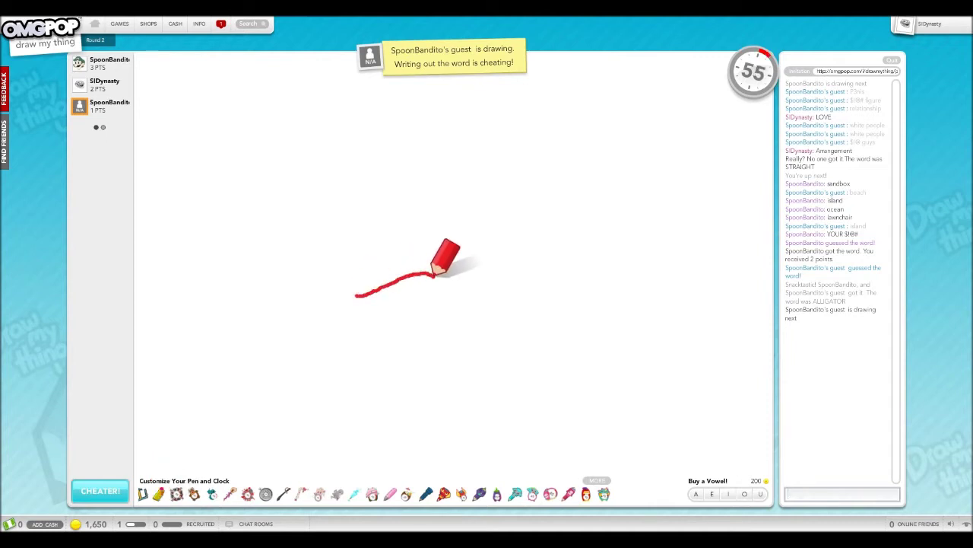
pyautogui.write('RED')
pyautogui.press('Return')
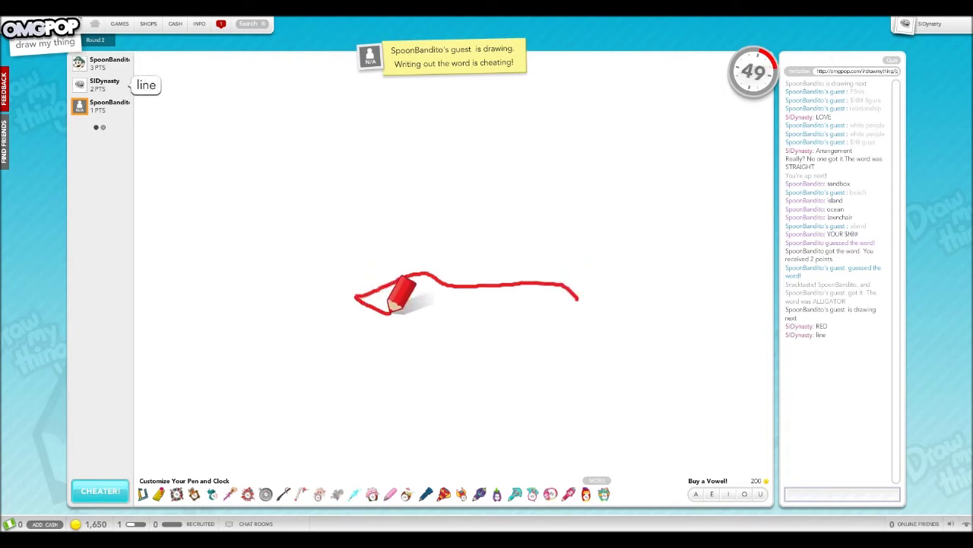
pyautogui.write('white')
pyautogui.press('Return')
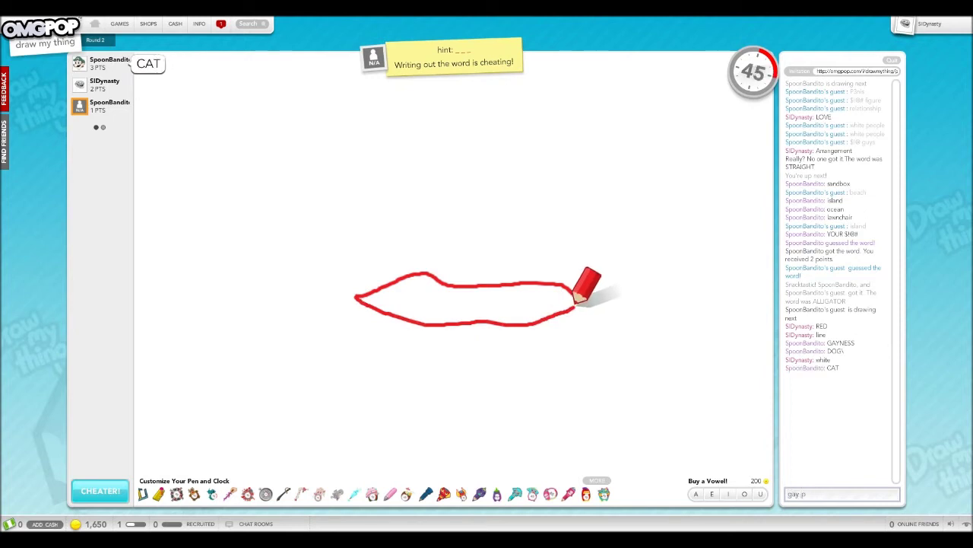
pyautogui.press('Return')
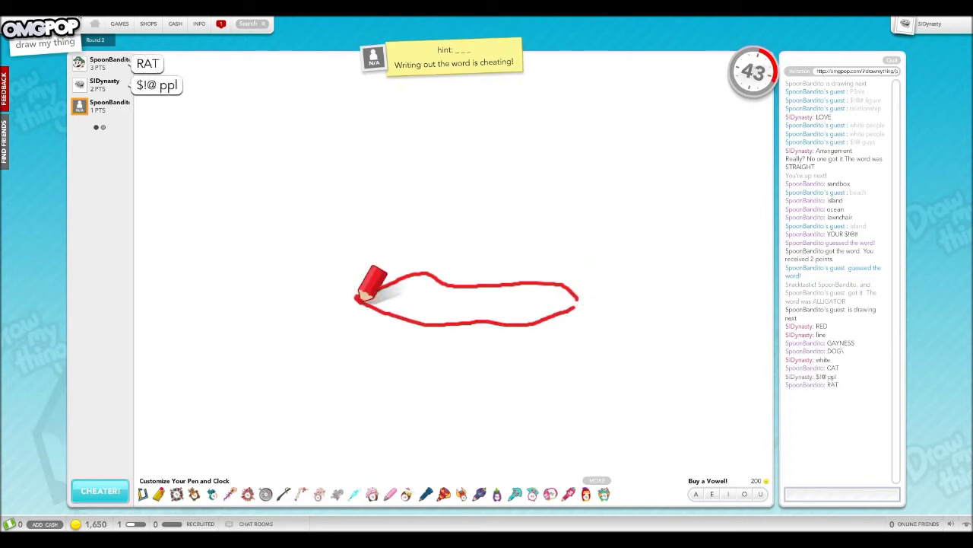
pyautogui.write('happy ppl')
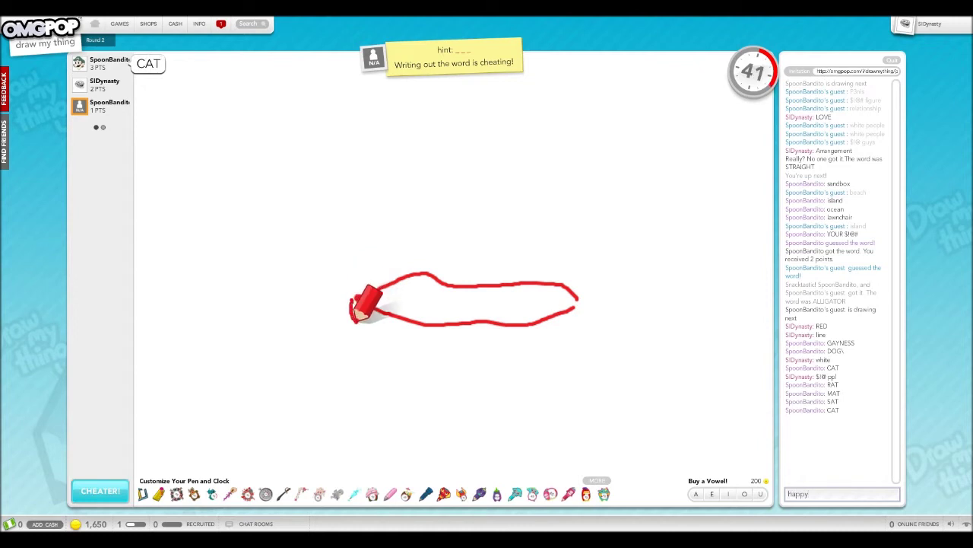
pyautogui.press('Return')
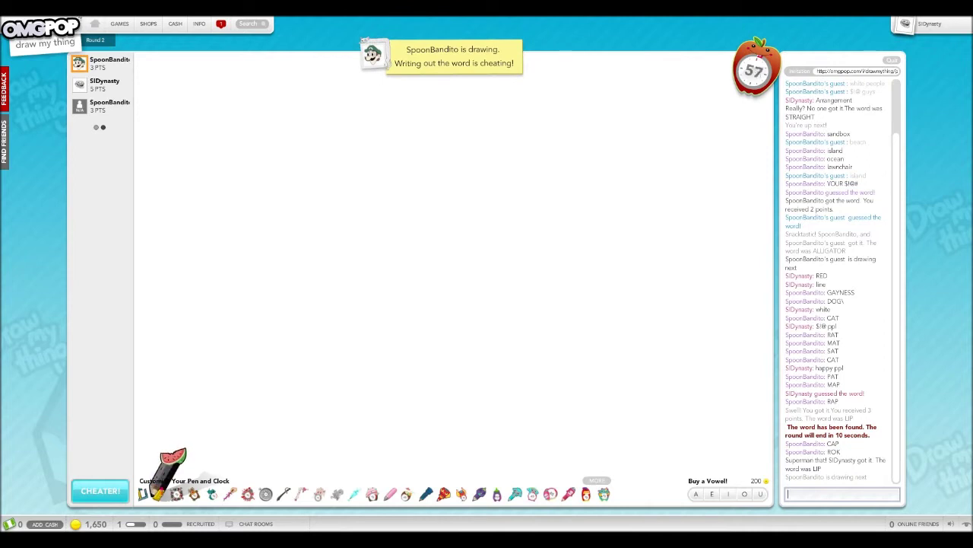
# Guess purse, bag, and shop, then the winning 'bucket', for the pail drawing
pyautogui.moveTo(379, 223)
pyautogui.mouseDown()
pyautogui.moveTo(437, 110)
pyautogui.moveTo(467, 220)
pyautogui.mouseUp()
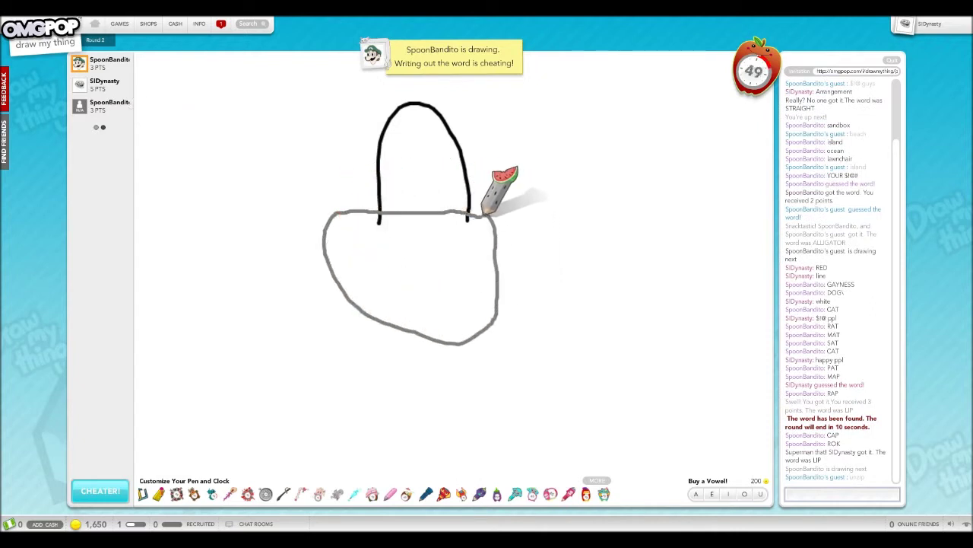
pyautogui.write('pu')
pyautogui.press('Return')
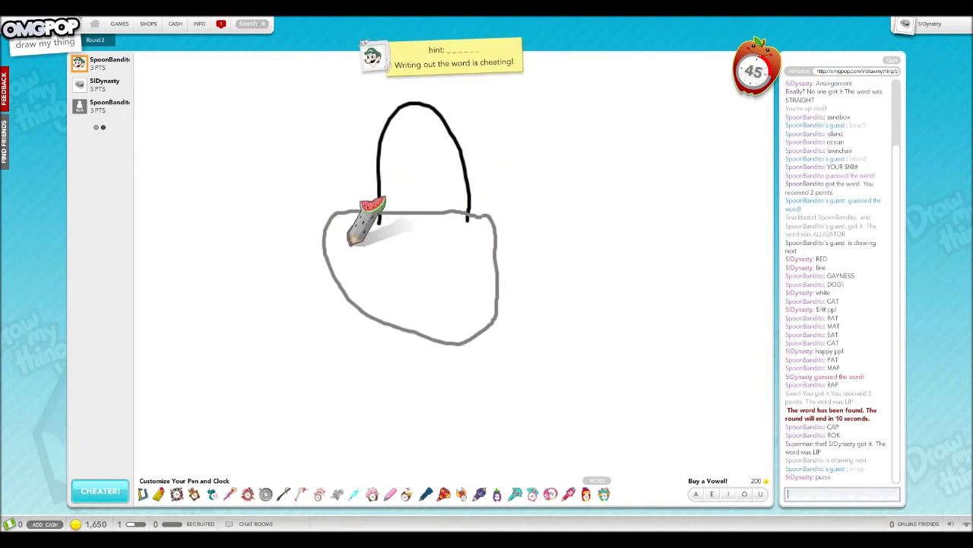
pyautogui.write('bag')
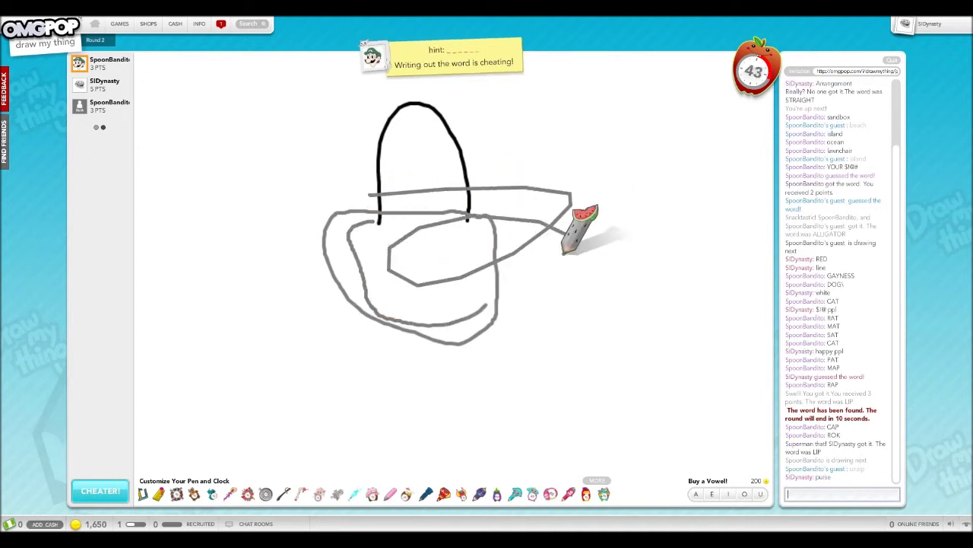
pyautogui.press('Return')
pyautogui.write('dd')
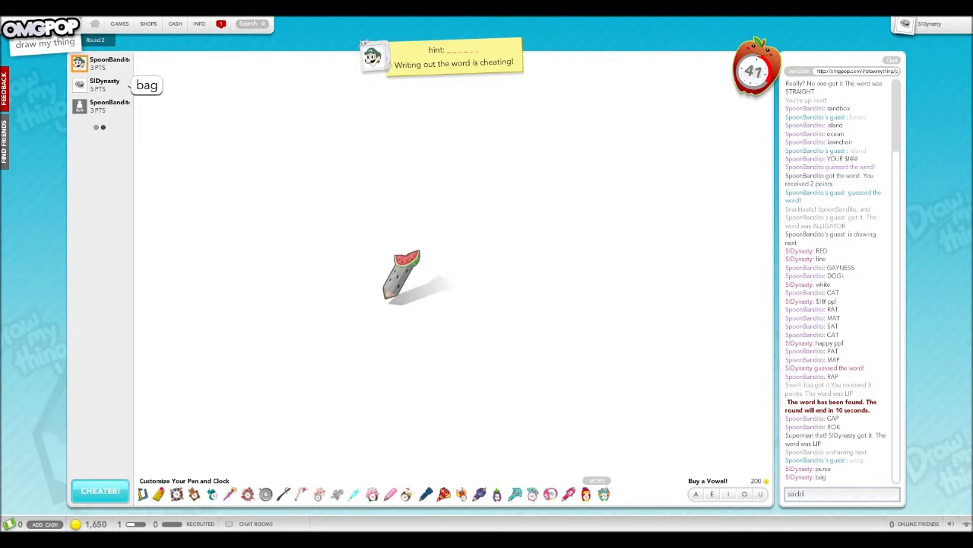
pyautogui.write('p3n')
pyautogui.press('Return')
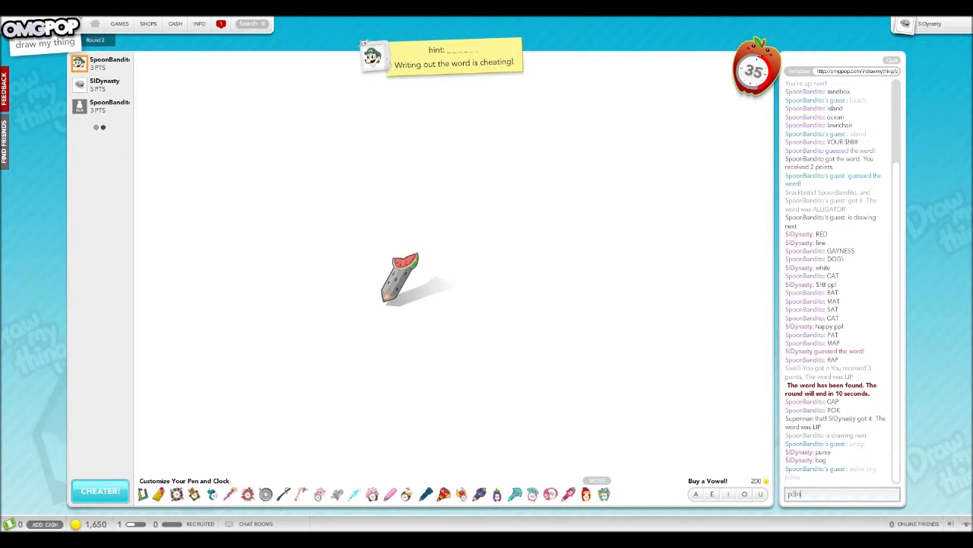
pyautogui.write('is')
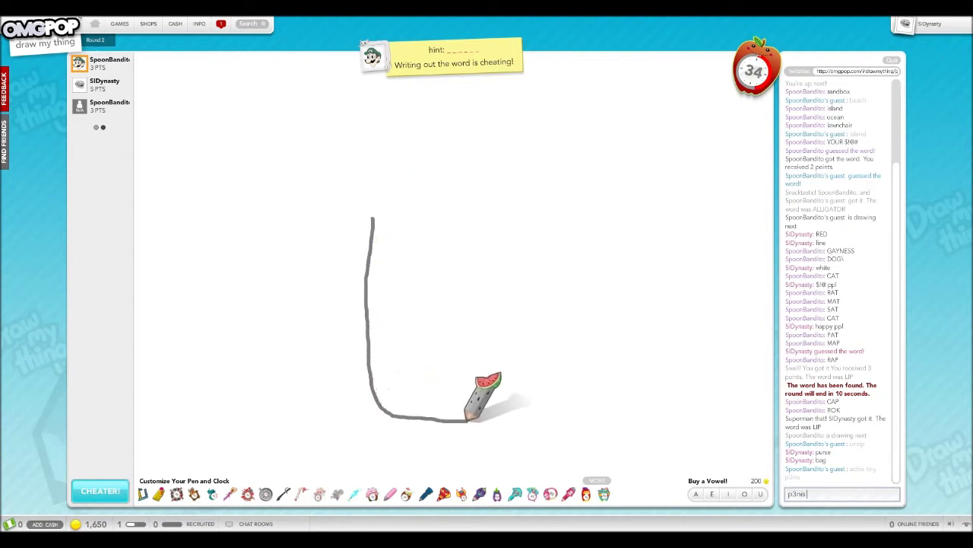
pyautogui.write(' bag')
pyautogui.press('Return')
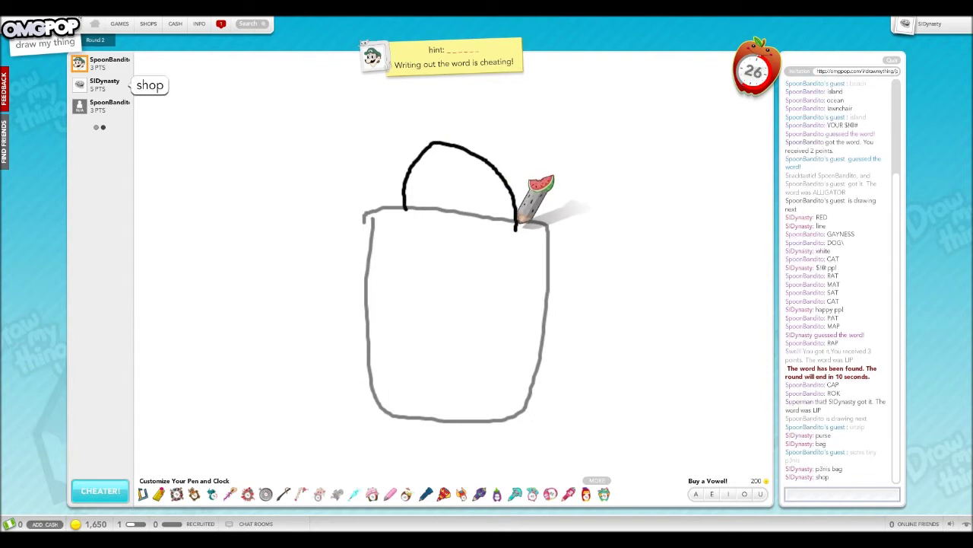
pyautogui.write('ing')
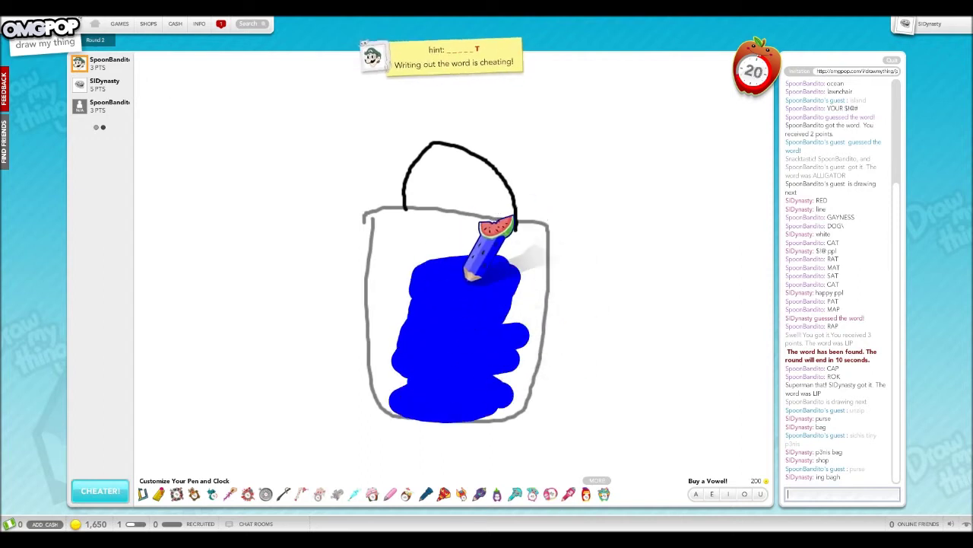
pyautogui.write('bucket')
pyautogui.press('Return')
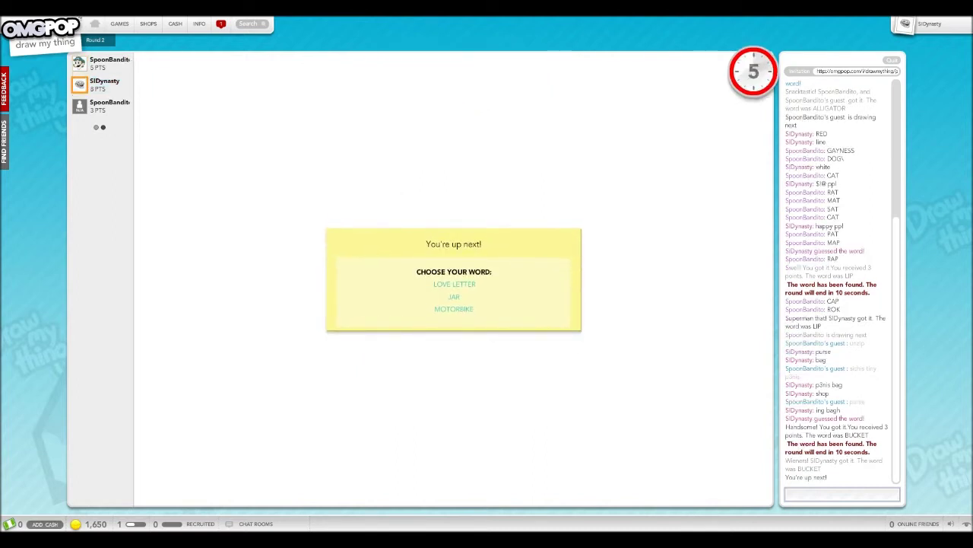
# Choose JAR, then draw a brown table with four legs and a thick tabletop
pyautogui.click(456, 299)
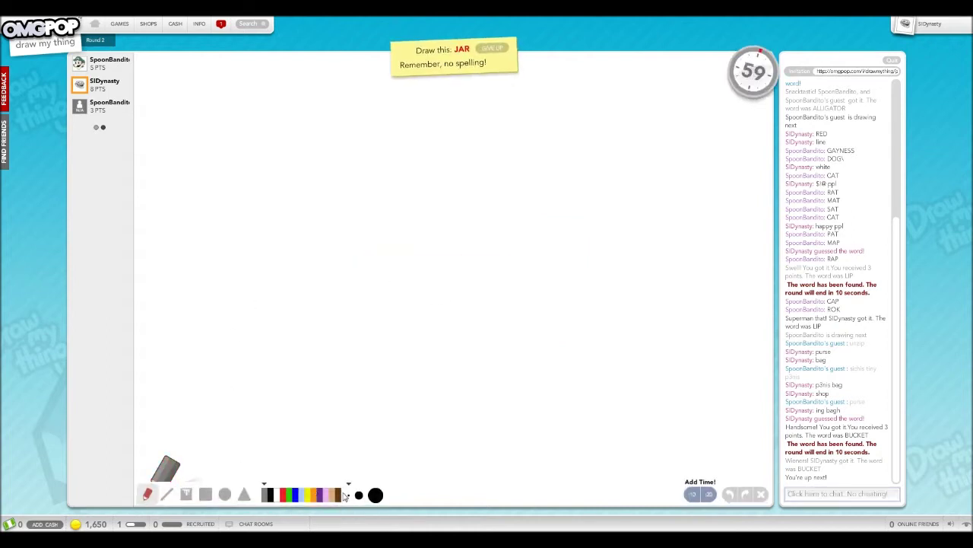
pyautogui.moveTo(310, 432); pyautogui.dragTo(313, 284)
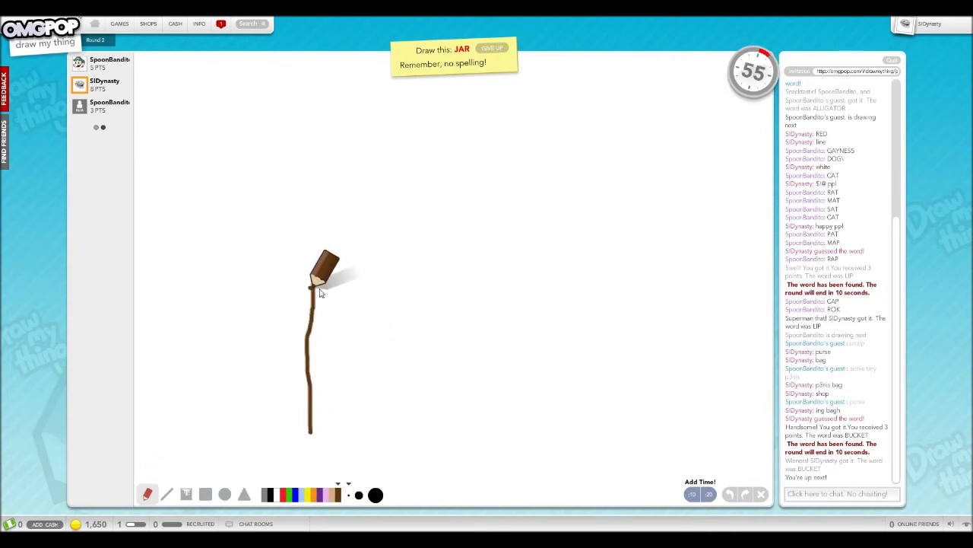
pyautogui.moveTo(312, 288)
pyautogui.mouseDown()
pyautogui.moveTo(522, 260)
pyautogui.moveTo(406, 254)
pyautogui.moveTo(300, 278)
pyautogui.moveTo(319, 282)
pyautogui.moveTo(314, 293)
pyautogui.mouseUp()
pyautogui.moveTo(502, 286)
pyautogui.mouseDown()
pyautogui.moveTo(519, 384)
pyautogui.moveTo(516, 437)
pyautogui.mouseUp()
pyautogui.moveTo(492, 289); pyautogui.dragTo(485, 444)
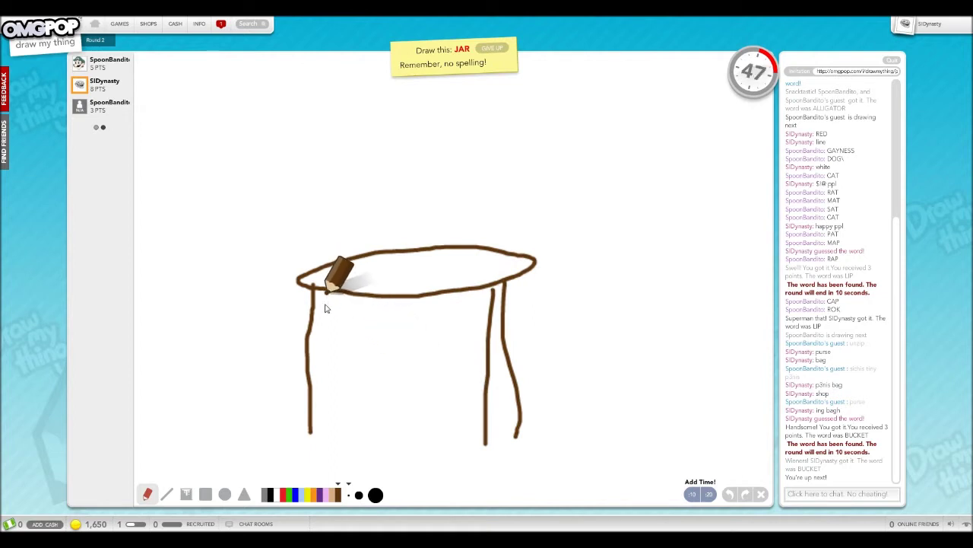
pyautogui.moveTo(326, 291); pyautogui.dragTo(330, 432)
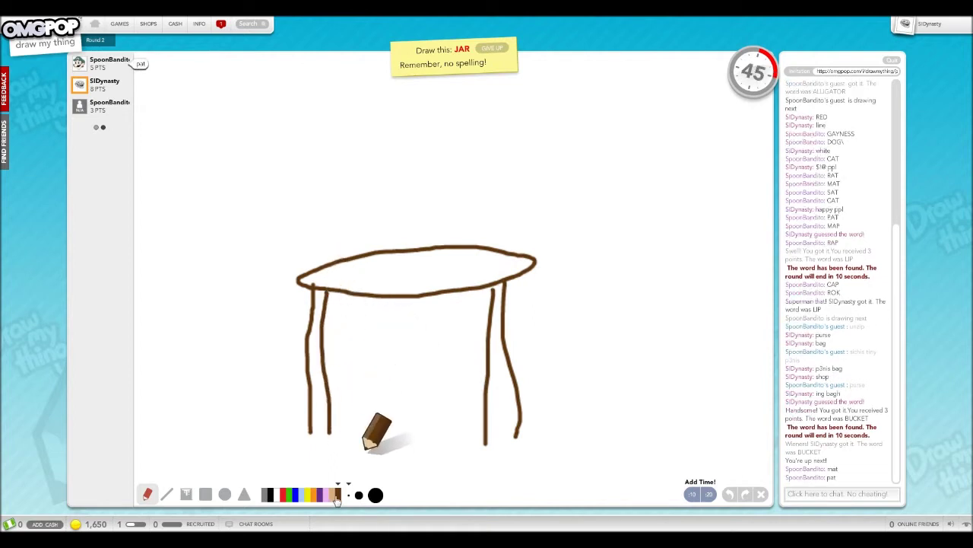
pyautogui.click(359, 495)
pyautogui.moveTo(310, 280)
pyautogui.mouseDown()
pyautogui.moveTo(520, 266)
pyautogui.moveTo(436, 278)
pyautogui.moveTo(370, 269)
pyautogui.moveTo(496, 263)
pyautogui.moveTo(502, 274)
pyautogui.mouseUp()
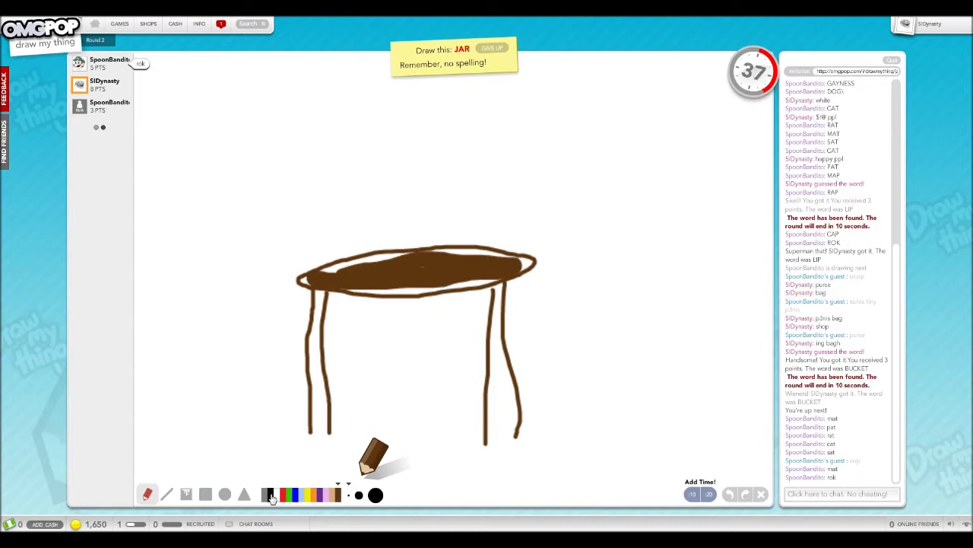
# Draw a grey jar with sides, top edge and small letters on the table
pyautogui.click(265, 495)
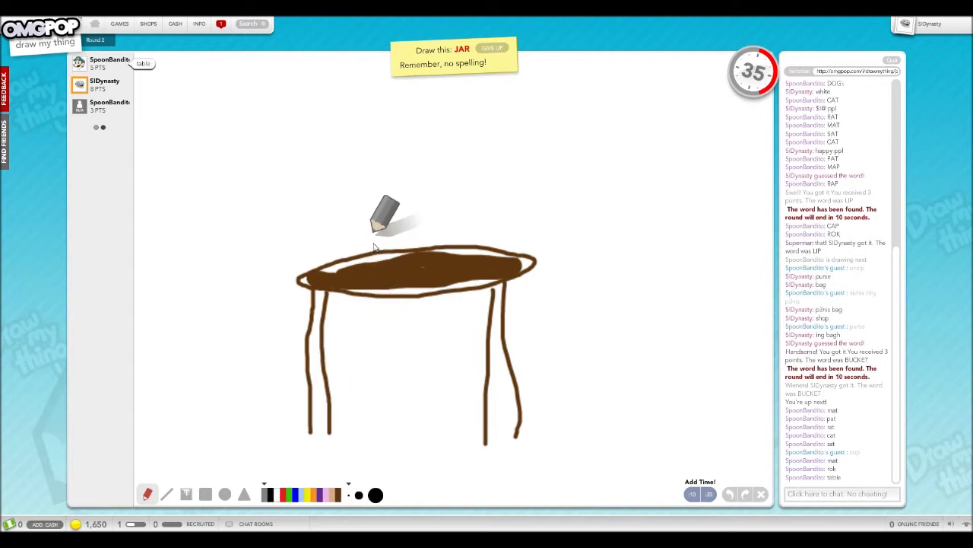
pyautogui.moveTo(383, 262); pyautogui.dragTo(387, 175)
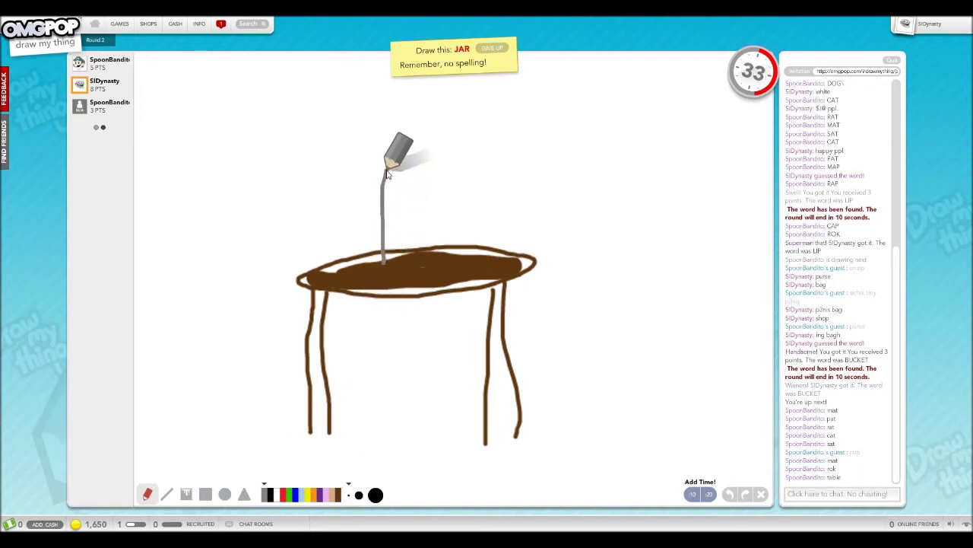
pyautogui.moveTo(446, 264); pyautogui.dragTo(445, 171)
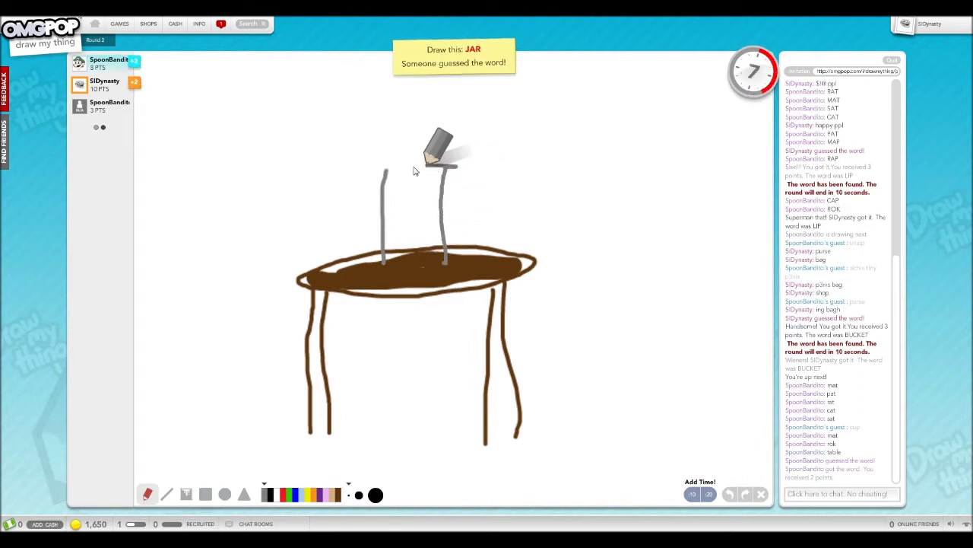
pyautogui.moveTo(456, 166); pyautogui.dragTo(384, 176)
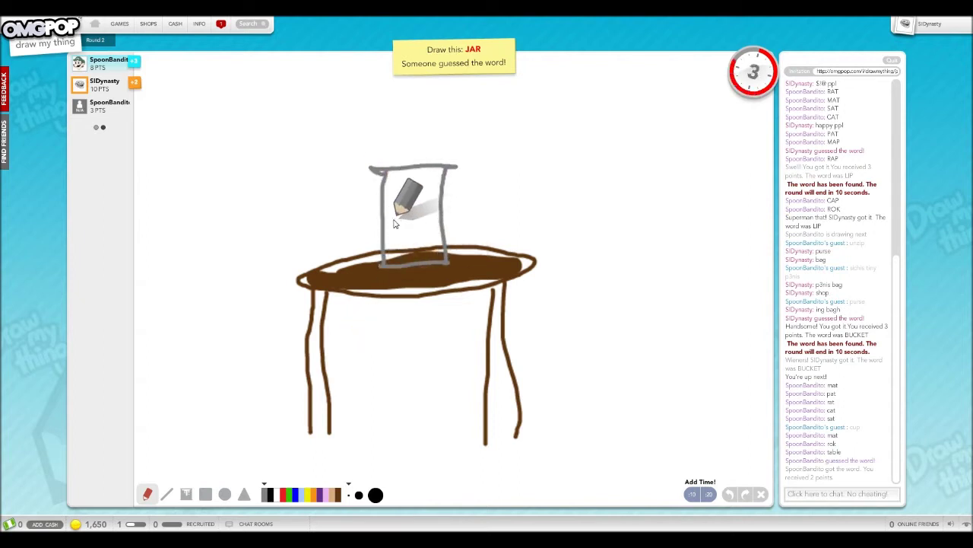
pyautogui.moveTo(386, 214)
pyautogui.mouseDown()
pyautogui.moveTo(435, 228)
pyautogui.moveTo(464, 213)
pyautogui.mouseUp()
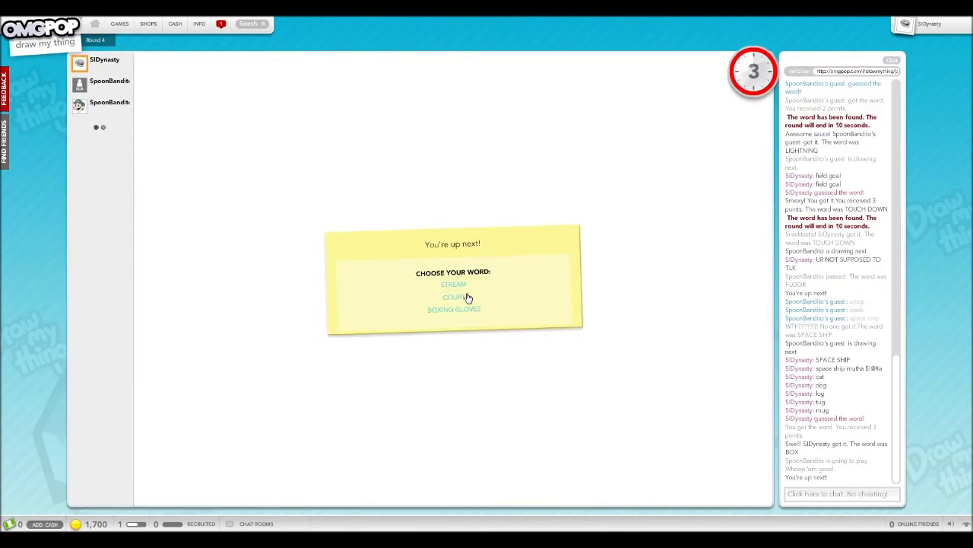
# Choose BOXING GLOVES and draw a large grey box with side panels
pyautogui.click(464, 312)
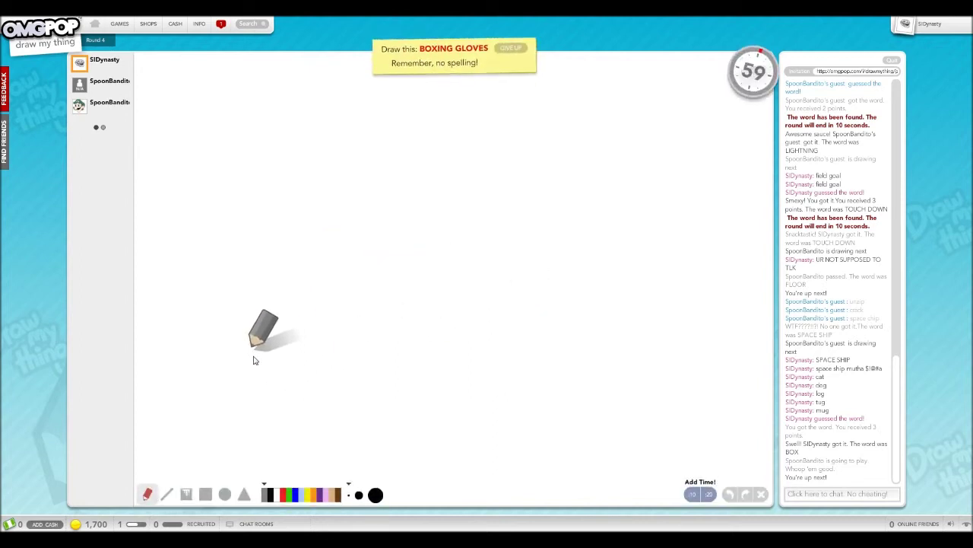
pyautogui.moveTo(230, 335)
pyautogui.mouseDown()
pyautogui.moveTo(645, 326)
pyautogui.moveTo(651, 118)
pyautogui.moveTo(204, 140)
pyautogui.moveTo(202, 308)
pyautogui.moveTo(214, 352)
pyautogui.moveTo(247, 335)
pyautogui.mouseUp()
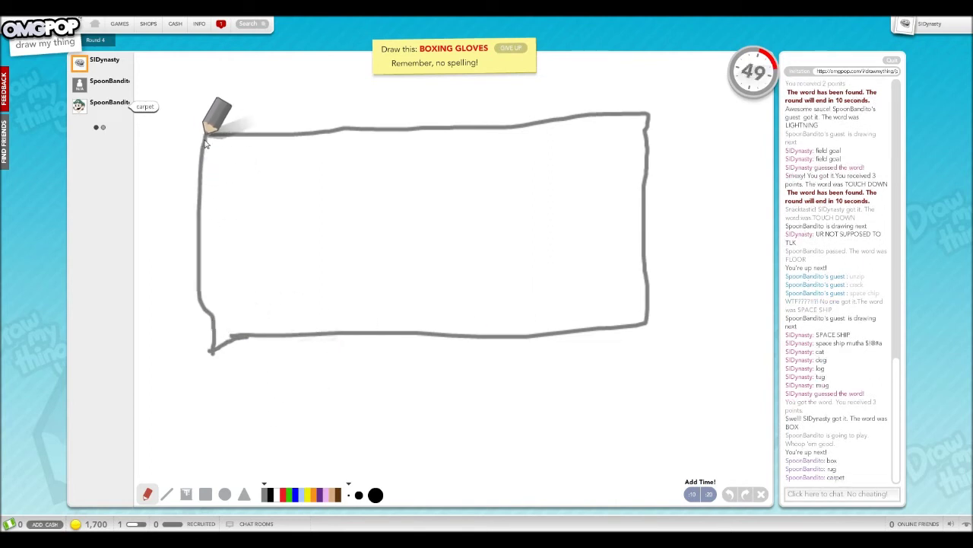
pyautogui.moveTo(205, 135)
pyautogui.mouseDown()
pyautogui.moveTo(165, 335)
pyautogui.moveTo(648, 331)
pyautogui.mouseUp()
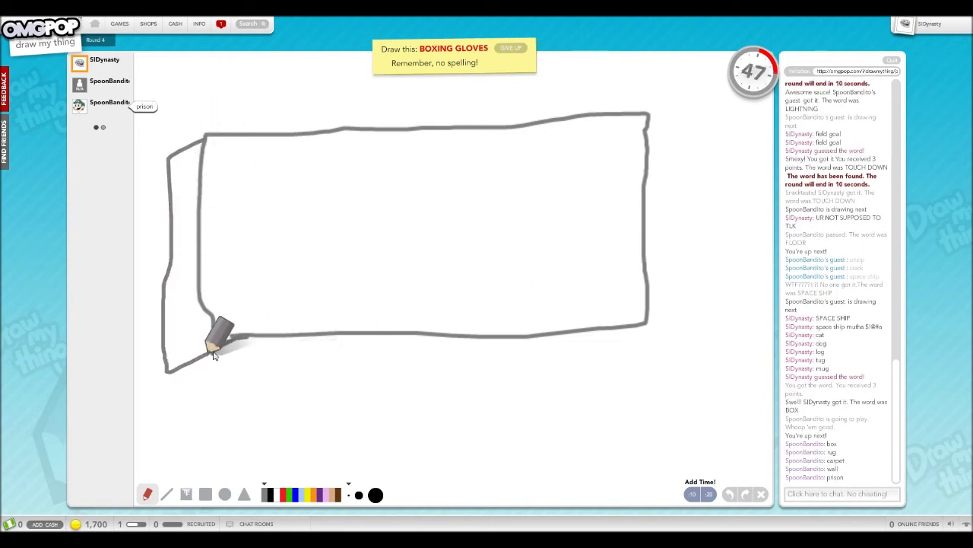
pyautogui.moveTo(647, 331)
pyautogui.mouseDown()
pyautogui.moveTo(686, 112)
pyautogui.moveTo(645, 116)
pyautogui.mouseUp()
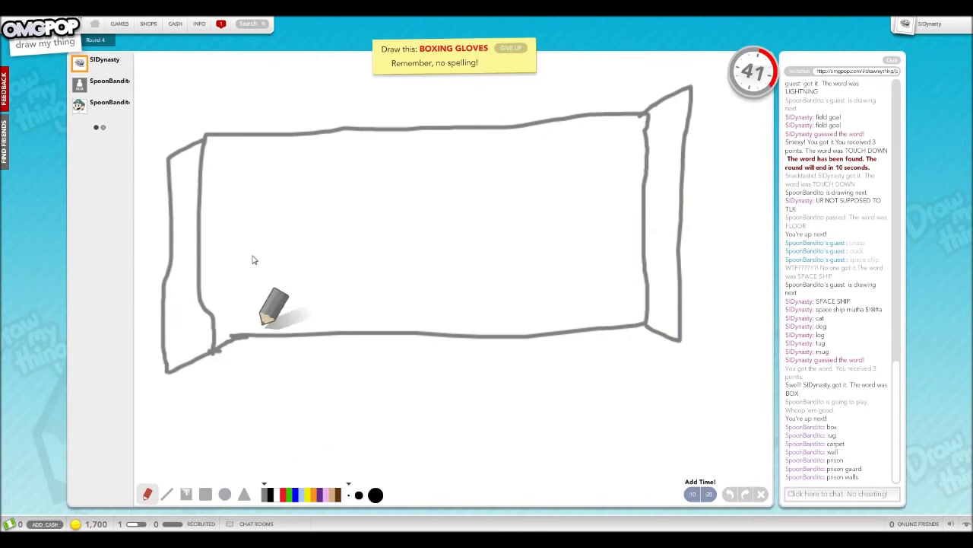
# Draw a brown stick-figure boxer inside the box with red gloves on its fists
pyautogui.moveTo(250, 186)
pyautogui.mouseDown()
pyautogui.moveTo(270, 200)
pyautogui.moveTo(262, 190)
pyautogui.mouseUp()
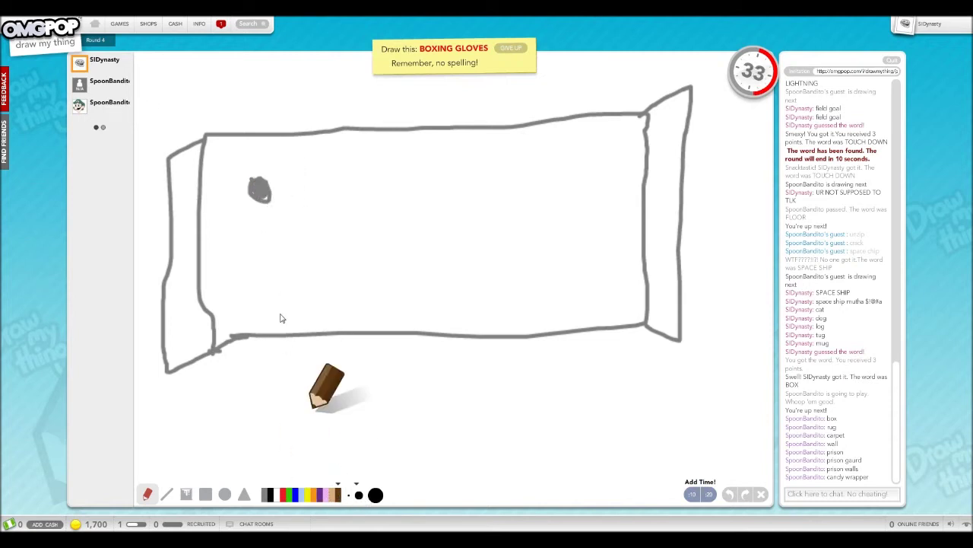
pyautogui.moveTo(263, 185); pyautogui.dragTo(255, 194)
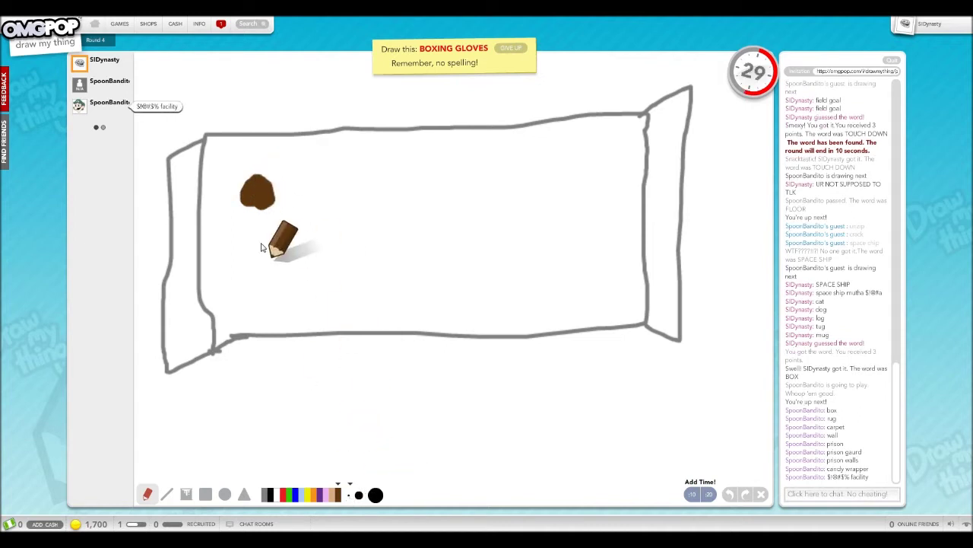
pyautogui.moveTo(258, 205)
pyautogui.mouseDown()
pyautogui.moveTo(261, 263)
pyautogui.moveTo(243, 289)
pyautogui.moveTo(312, 297)
pyautogui.mouseUp()
pyautogui.moveTo(255, 228)
pyautogui.mouseDown()
pyautogui.moveTo(304, 242)
pyautogui.moveTo(331, 206)
pyautogui.mouseUp()
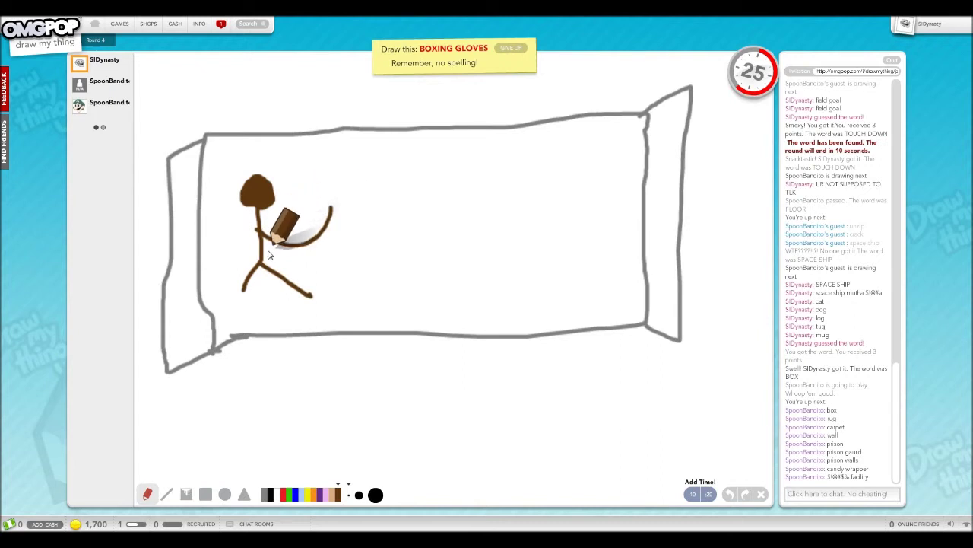
pyautogui.moveTo(266, 249)
pyautogui.mouseDown()
pyautogui.moveTo(312, 242)
pyautogui.moveTo(366, 209)
pyautogui.mouseUp()
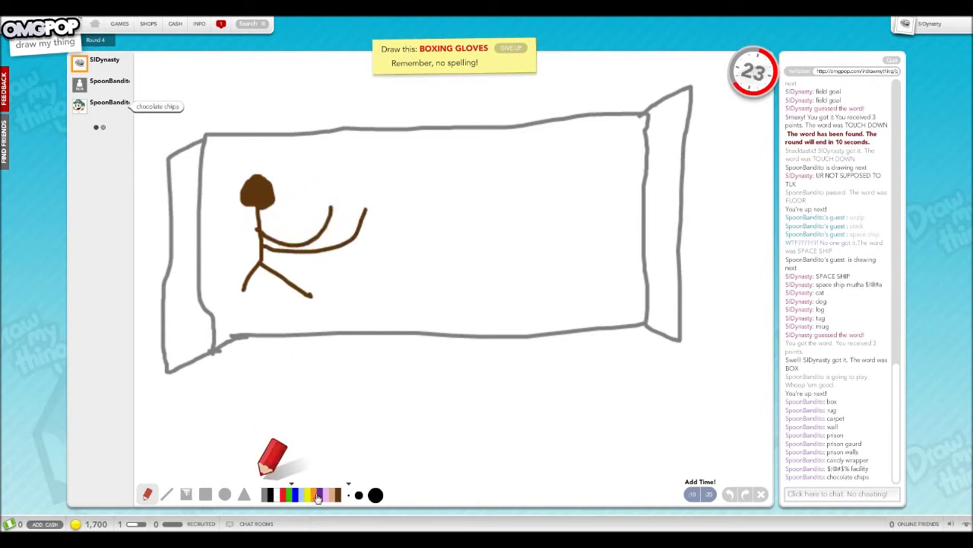
pyautogui.click(282, 495)
pyautogui.moveTo(358, 213)
pyautogui.mouseDown()
pyautogui.moveTo(366, 207)
pyautogui.moveTo(331, 205)
pyautogui.mouseUp()
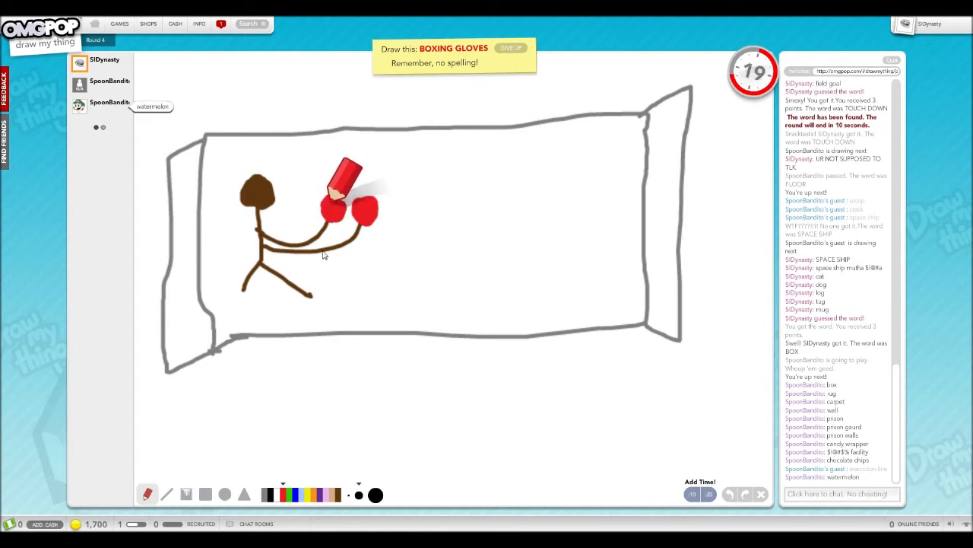
# Write 'box' in black below the box and add an arrow pointing at the figure
pyautogui.click(267, 495)
pyautogui.moveTo(312, 338)
pyautogui.mouseDown()
pyautogui.moveTo(337, 402)
pyautogui.moveTo(311, 396)
pyautogui.mouseUp()
pyautogui.moveTo(399, 365)
pyautogui.mouseDown()
pyautogui.moveTo(457, 384)
pyautogui.moveTo(493, 419)
pyautogui.mouseUp()
pyautogui.moveTo(459, 406); pyautogui.dragTo(523, 364)
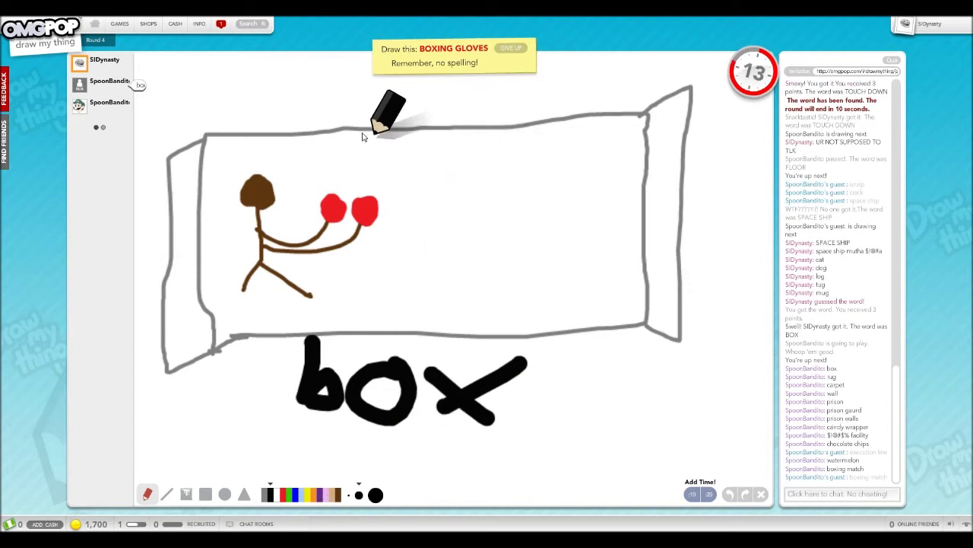
pyautogui.moveTo(329, 104)
pyautogui.mouseDown()
pyautogui.moveTo(295, 164)
pyautogui.moveTo(368, 126)
pyautogui.mouseUp()
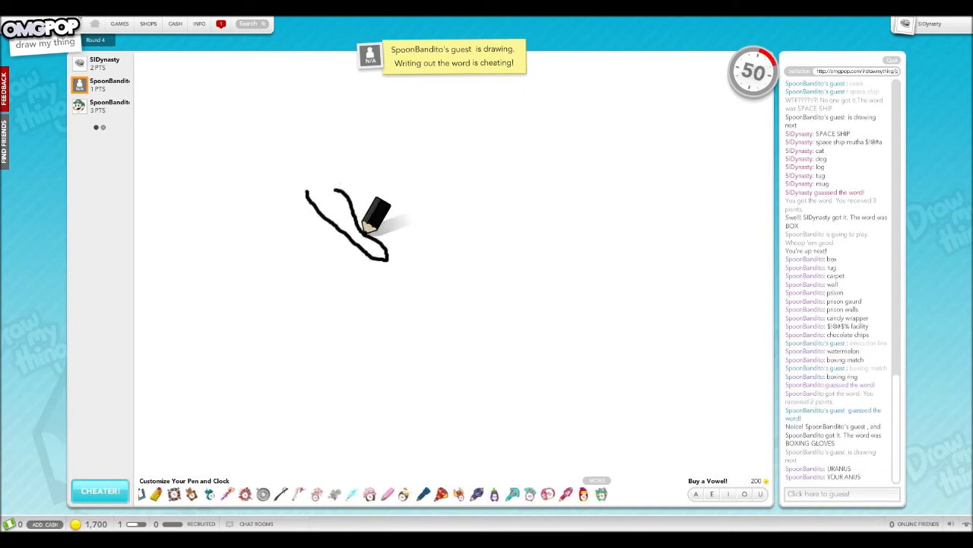
# Enter 'pen' as the guess in chat
pyautogui.click(837, 494)
pyautogui.write('pen')
pyautogui.press('Return')
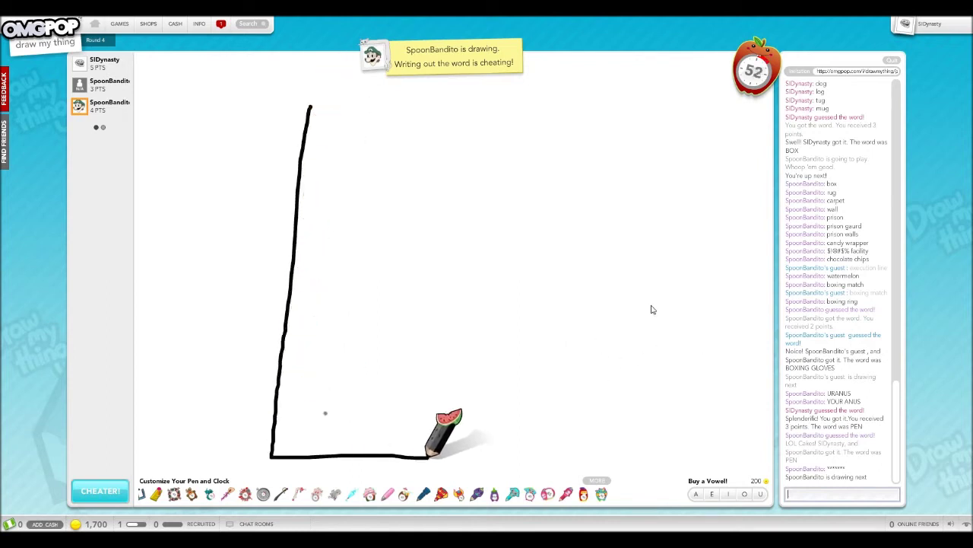
# Guess box, boxing gloves, stereo mix, and family photo for the Monopoly sketch
pyautogui.click(833, 498)
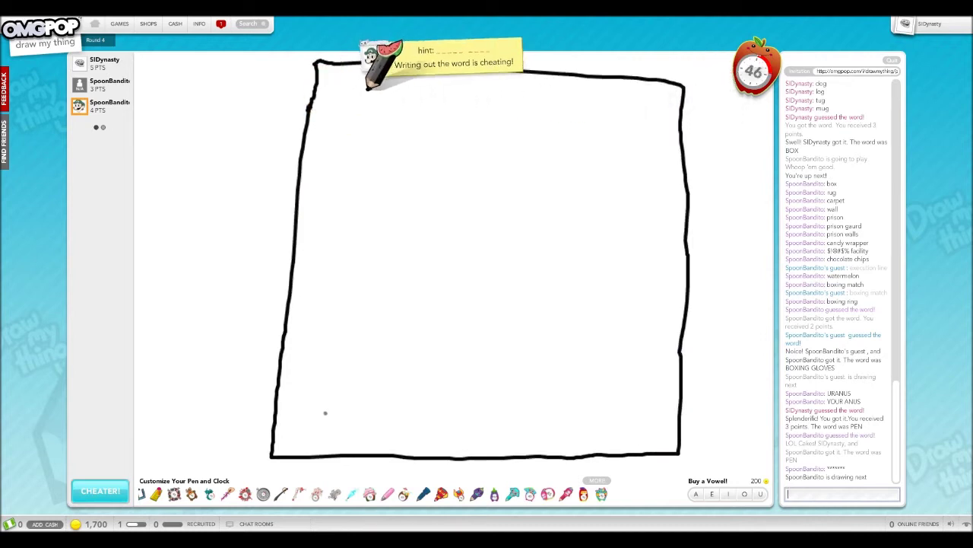
pyautogui.write('x')
pyautogui.press('Return')
pyautogui.write('bo')
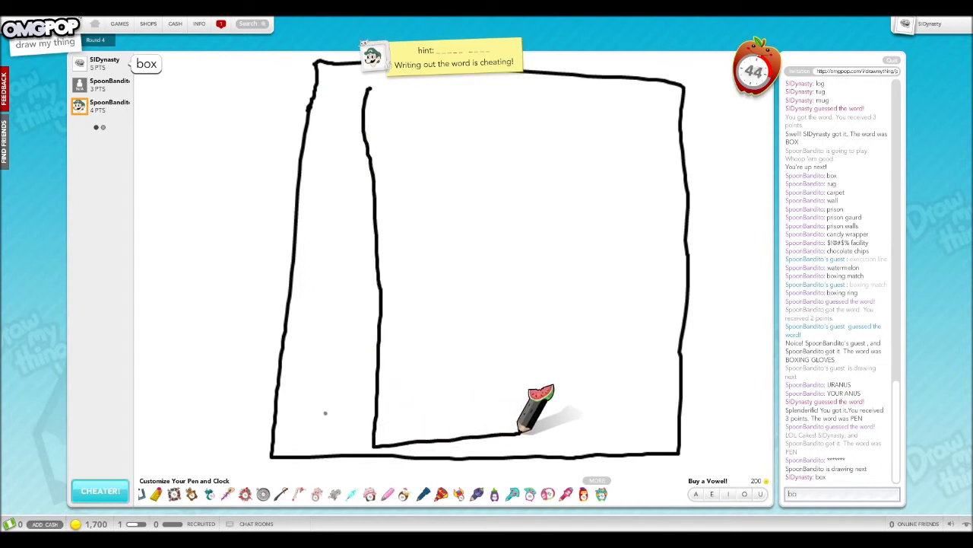
pyautogui.write('xing g')
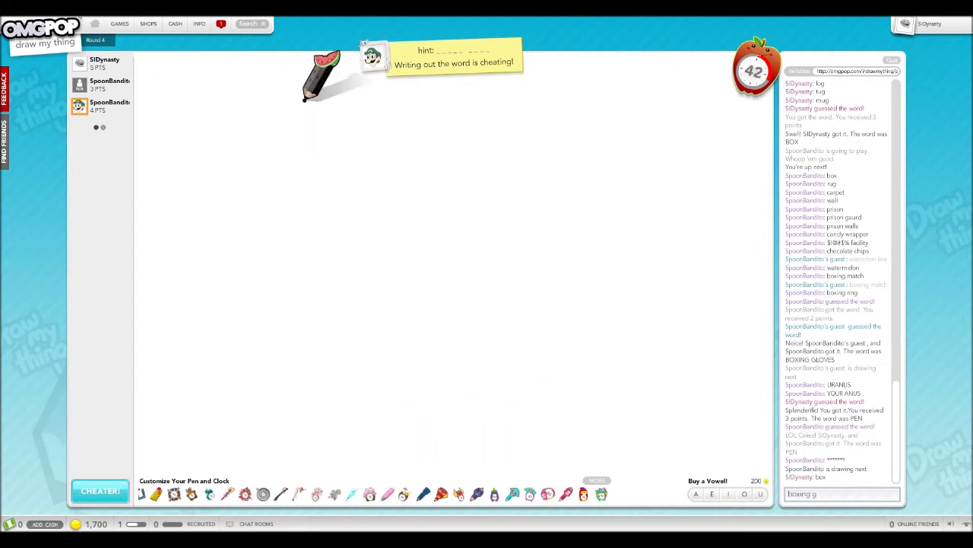
pyautogui.write(' ring')
pyautogui.press('Return')
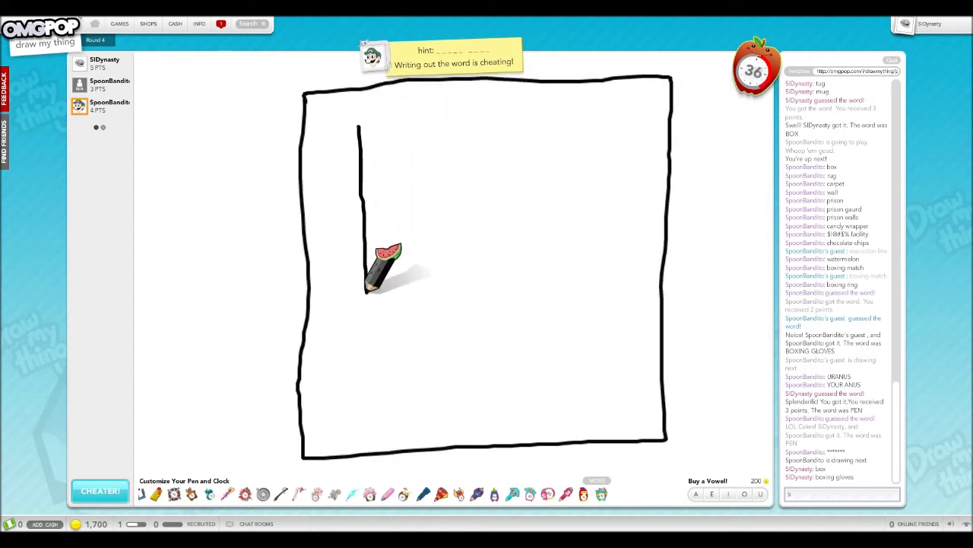
pyautogui.write('stereo mix')
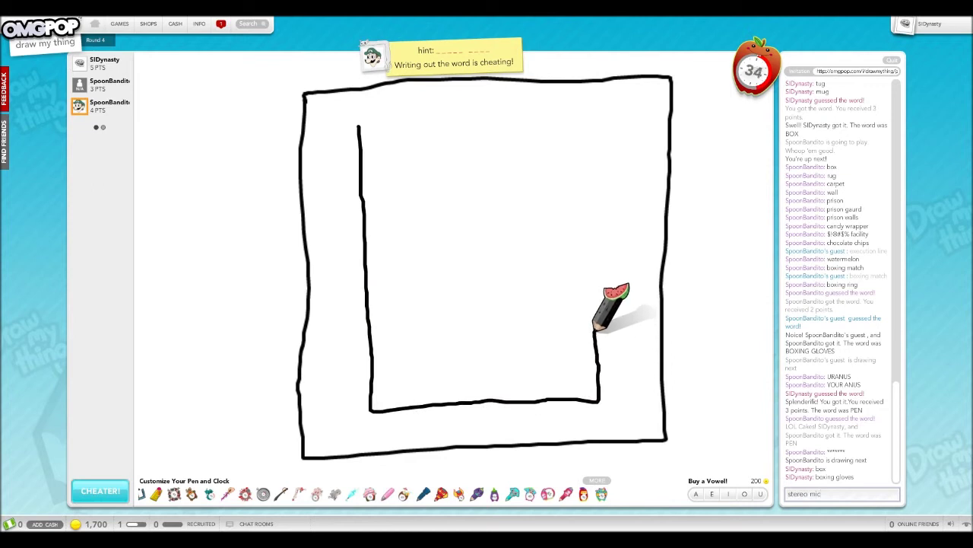
pyautogui.press('Return')
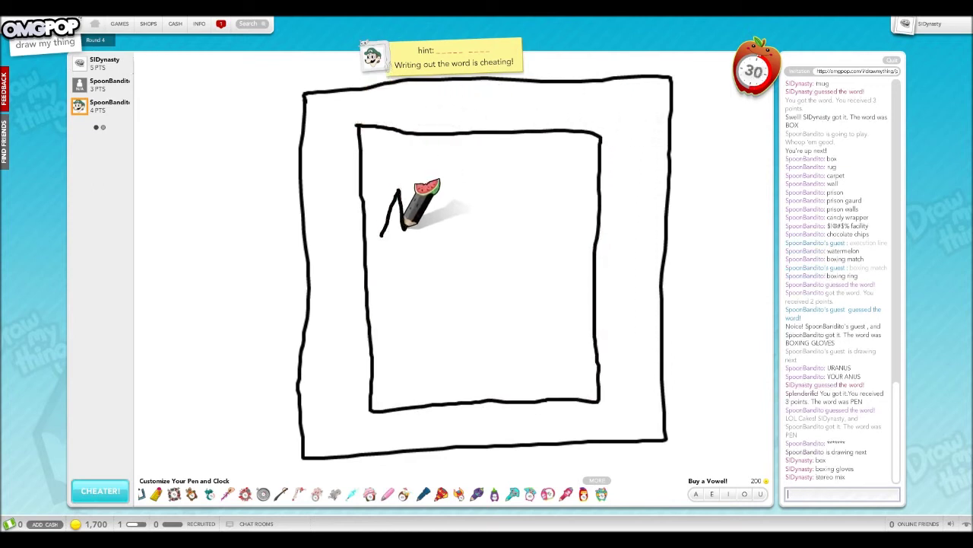
pyautogui.write('fanni')
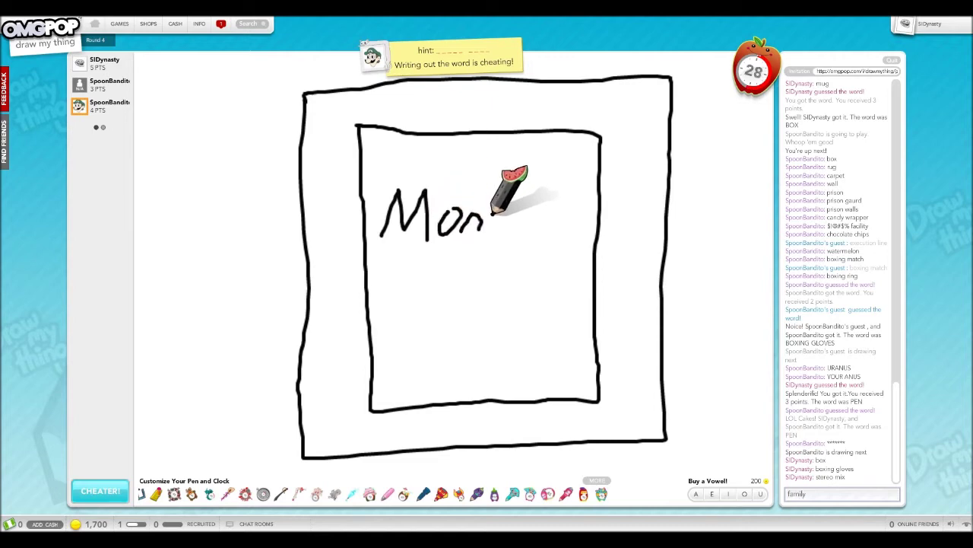
pyautogui.write('e mae')
pyautogui.press('Return')
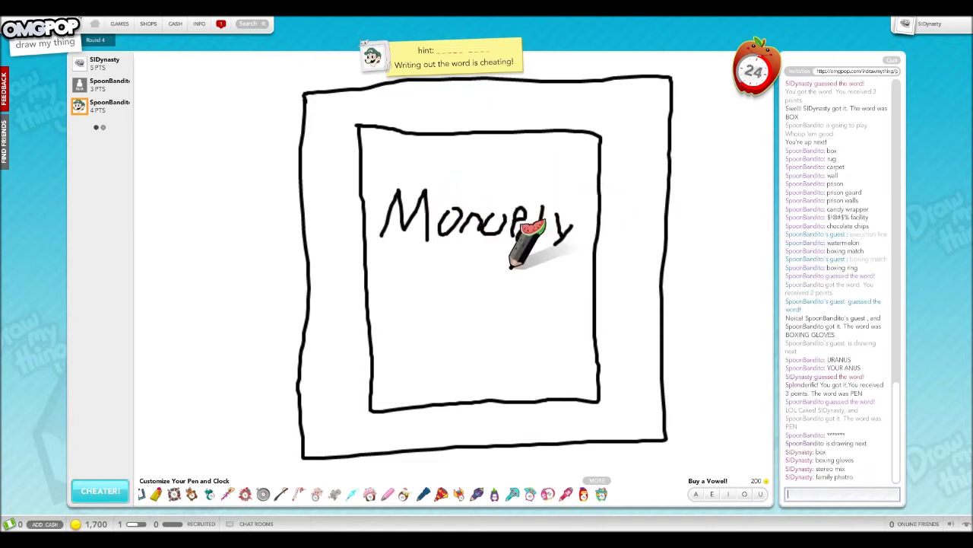
pyautogui.write('monopo')
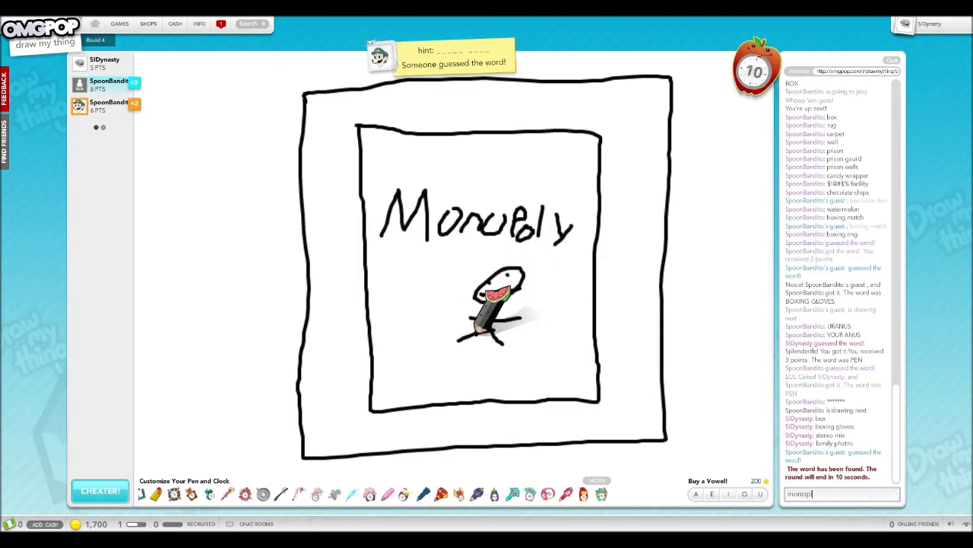
pyautogui.write('ly')
# Guess monopoly, CITY, and a couple more words before the round ends
pyautogui.press('Return')
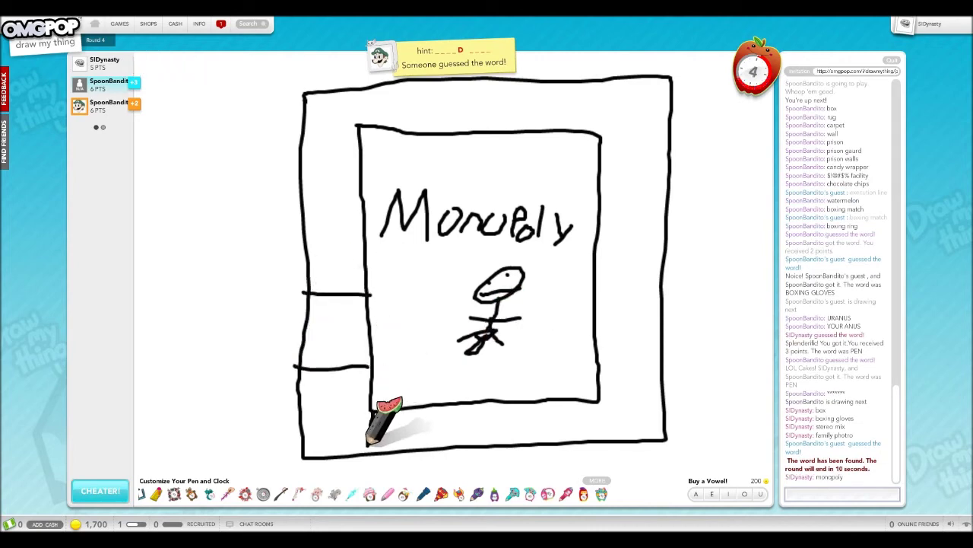
pyautogui.write('c')
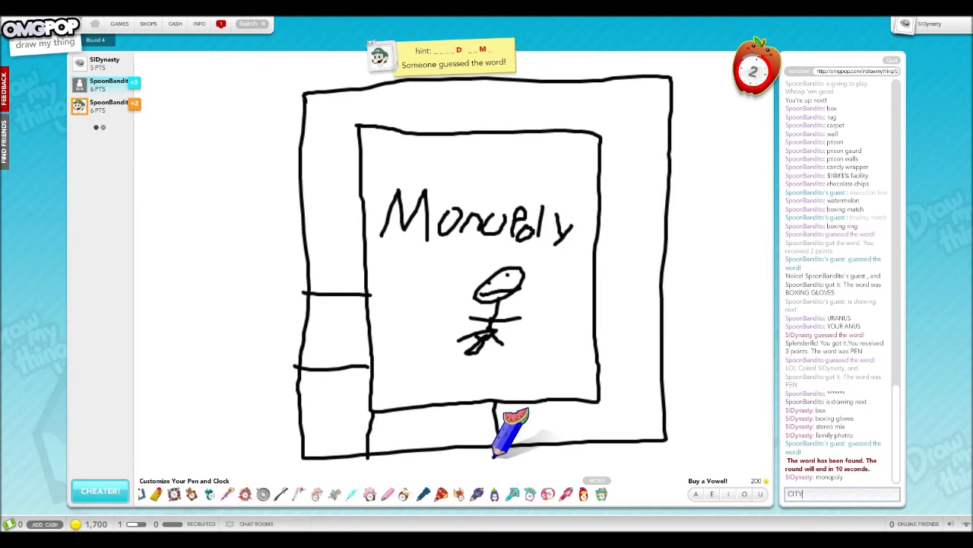
pyautogui.press('Return')
pyautogui.write('njibgiszag')
pyautogui.press('Return')
pyautogui.write('caos')
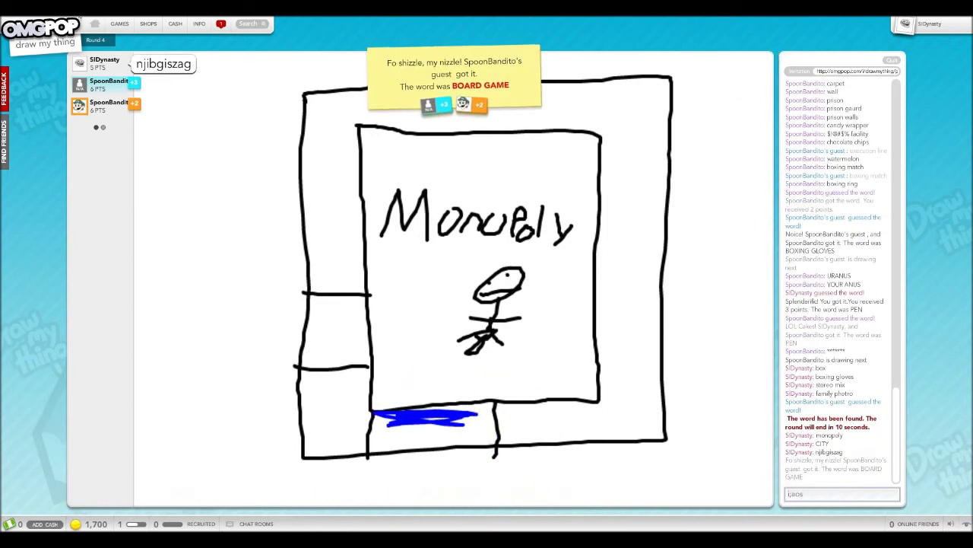
pyautogui.write('i;aos;o')
pyautogui.press('Return')
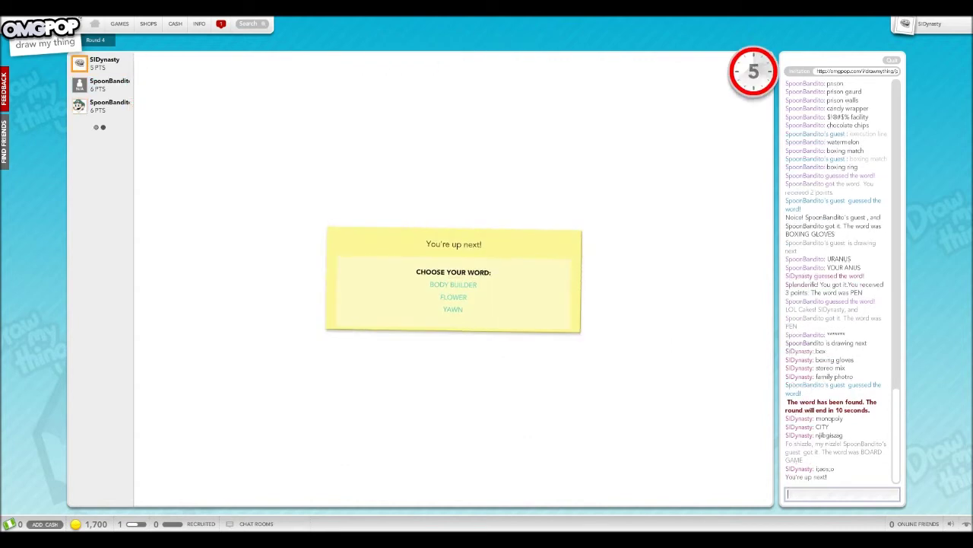
# Choose YAWN, paint a blue sky with the thickest brush, and add a white crescent moon
pyautogui.click(466, 315)
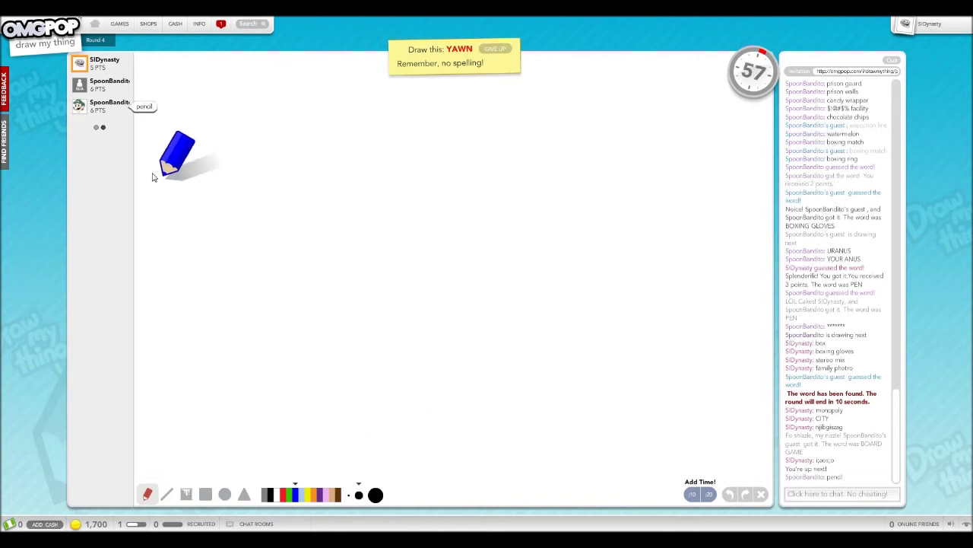
pyautogui.moveTo(141, 165); pyautogui.dragTo(659, 183)
pyautogui.click(376, 495)
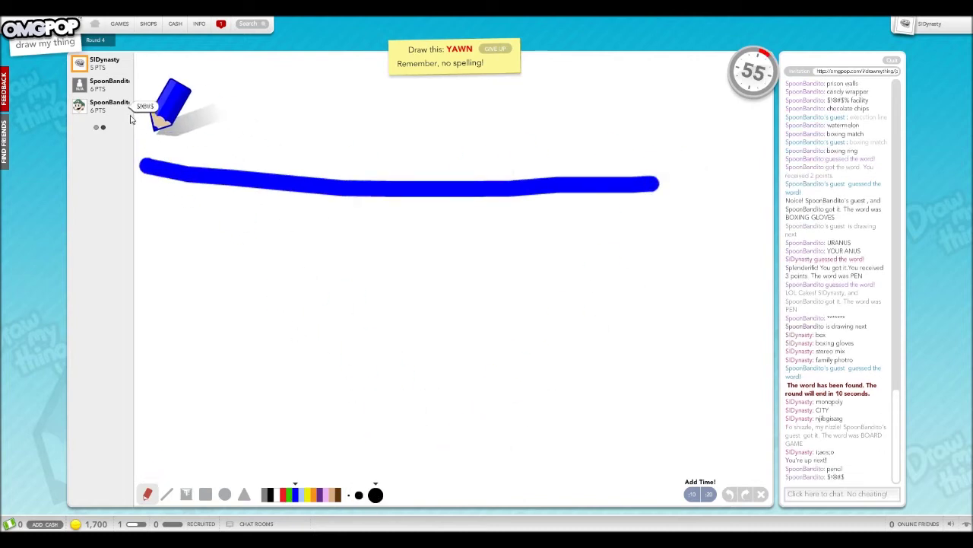
pyautogui.moveTo(456, 186)
pyautogui.mouseDown()
pyautogui.moveTo(760, 174)
pyautogui.moveTo(217, 113)
pyautogui.moveTo(699, 142)
pyautogui.moveTo(553, 142)
pyautogui.moveTo(489, 76)
pyautogui.moveTo(228, 76)
pyautogui.moveTo(260, 141)
pyautogui.moveTo(195, 76)
pyautogui.mouseUp()
pyautogui.moveTo(369, 82)
pyautogui.mouseDown()
pyautogui.moveTo(418, 96)
pyautogui.moveTo(761, 114)
pyautogui.moveTo(590, 93)
pyautogui.moveTo(722, 99)
pyautogui.mouseUp()
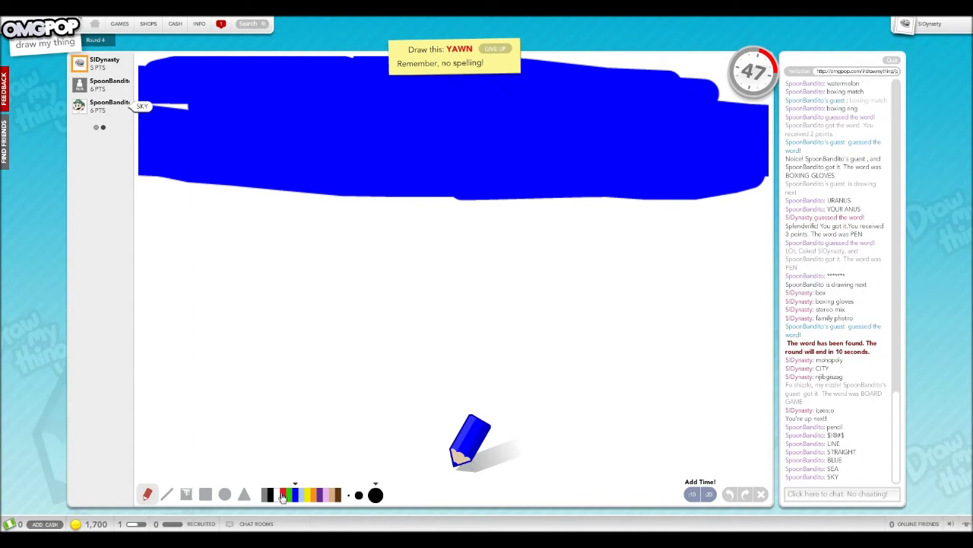
pyautogui.click(359, 495)
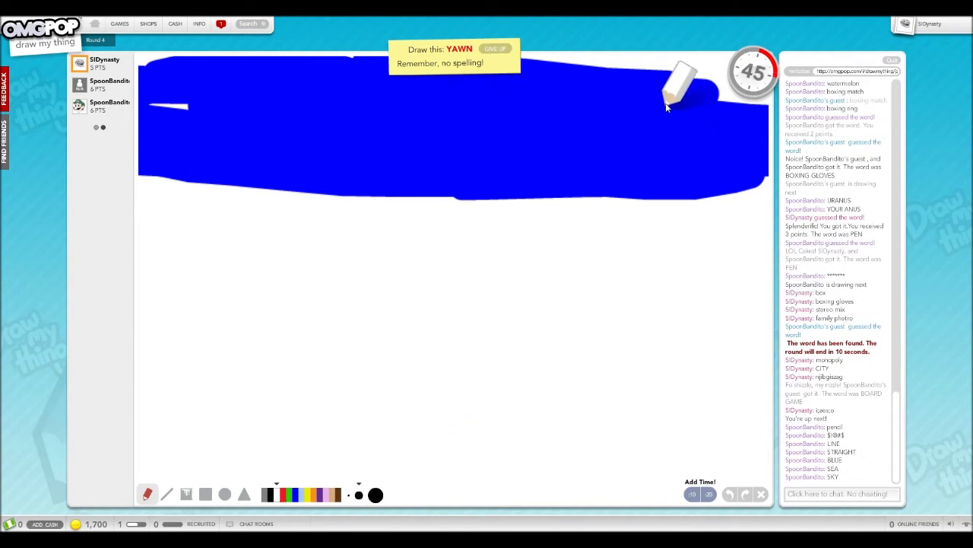
pyautogui.moveTo(629, 184)
pyautogui.mouseDown()
pyautogui.moveTo(665, 129)
pyautogui.moveTo(675, 152)
pyautogui.mouseUp()
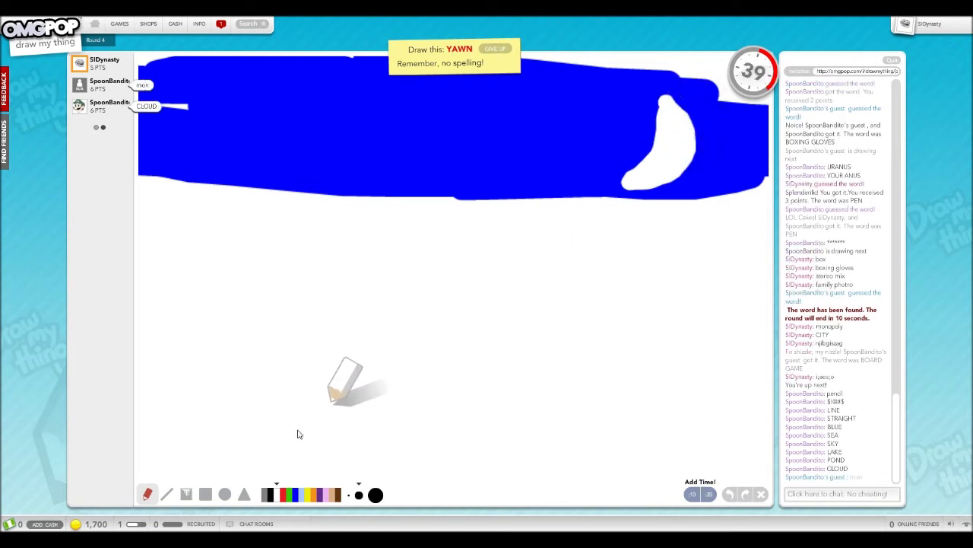
# Draw a black stick figure's head, body, legs and closed eye
pyautogui.click(270, 495)
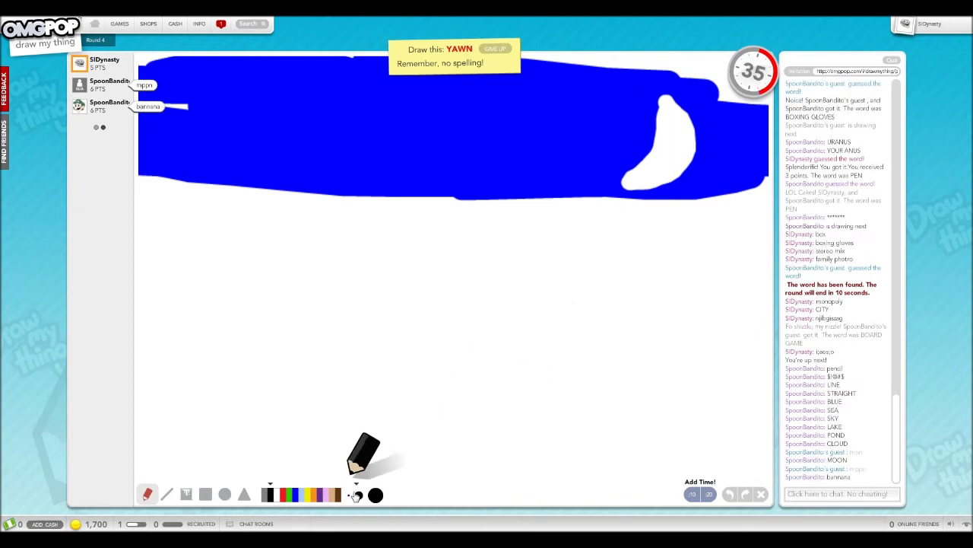
pyautogui.moveTo(672, 222)
pyautogui.mouseDown()
pyautogui.moveTo(583, 225)
pyautogui.moveTo(717, 224)
pyautogui.moveTo(665, 227)
pyautogui.mouseUp()
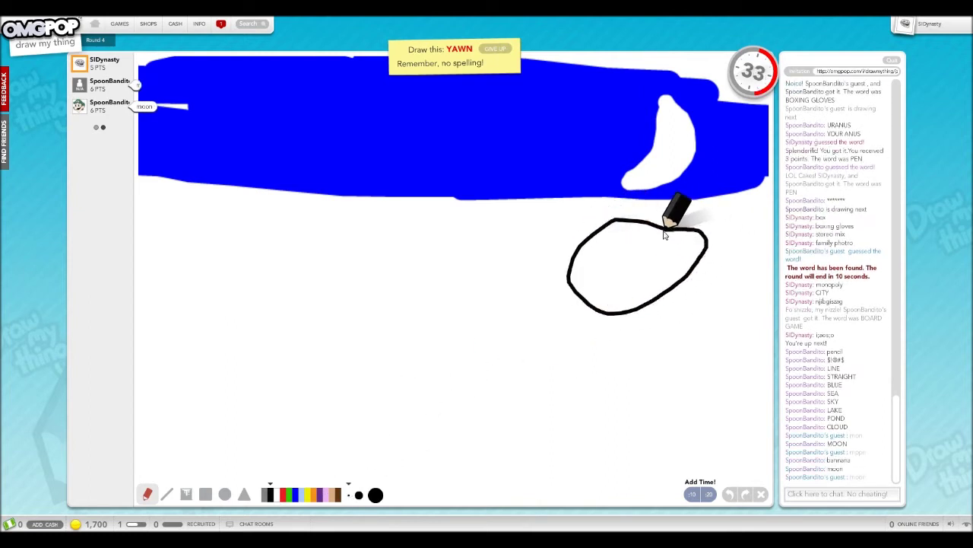
pyautogui.moveTo(599, 316)
pyautogui.mouseDown()
pyautogui.moveTo(571, 399)
pyautogui.moveTo(506, 438)
pyautogui.mouseUp()
pyautogui.moveTo(575, 399); pyautogui.dragTo(619, 454)
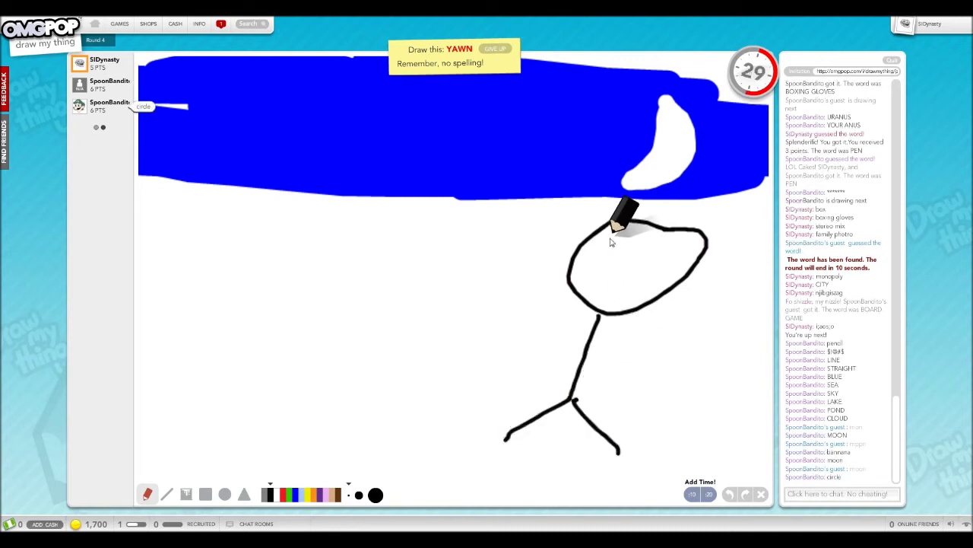
pyautogui.moveTo(612, 248); pyautogui.dragTo(688, 260)
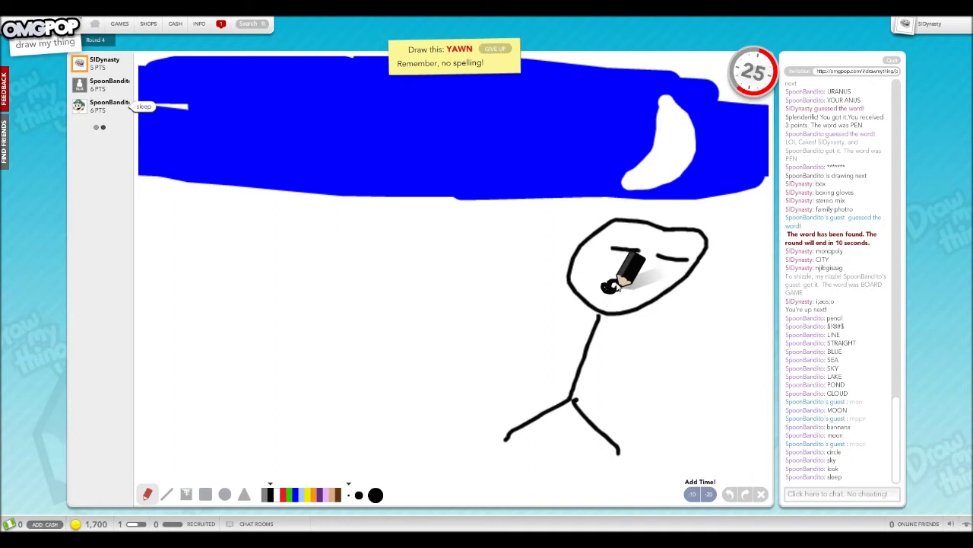
# Add motion lines and both arms, then scribble light blue across the head
pyautogui.moveTo(506, 227); pyautogui.dragTo(555, 245)
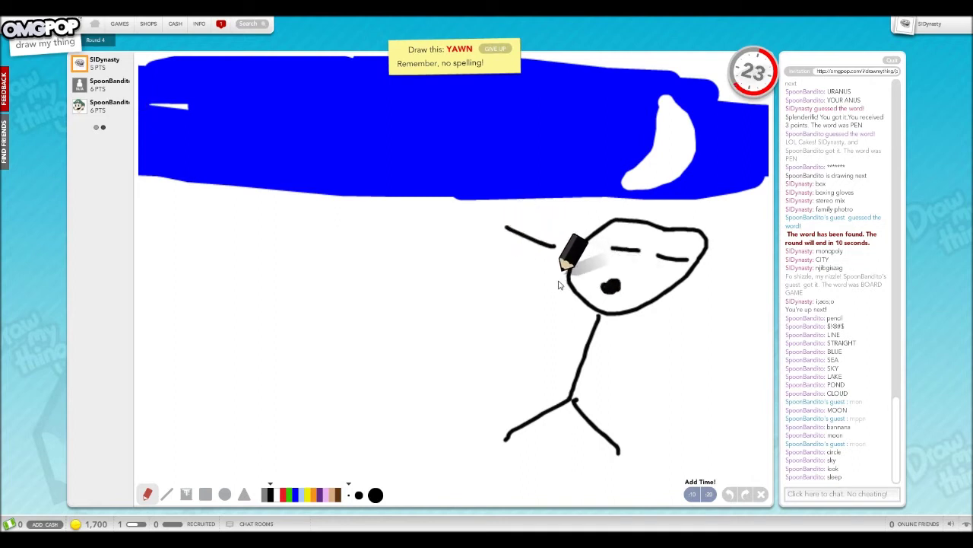
pyautogui.moveTo(558, 282); pyautogui.dragTo(501, 285)
pyautogui.moveTo(564, 311); pyautogui.dragTo(495, 340)
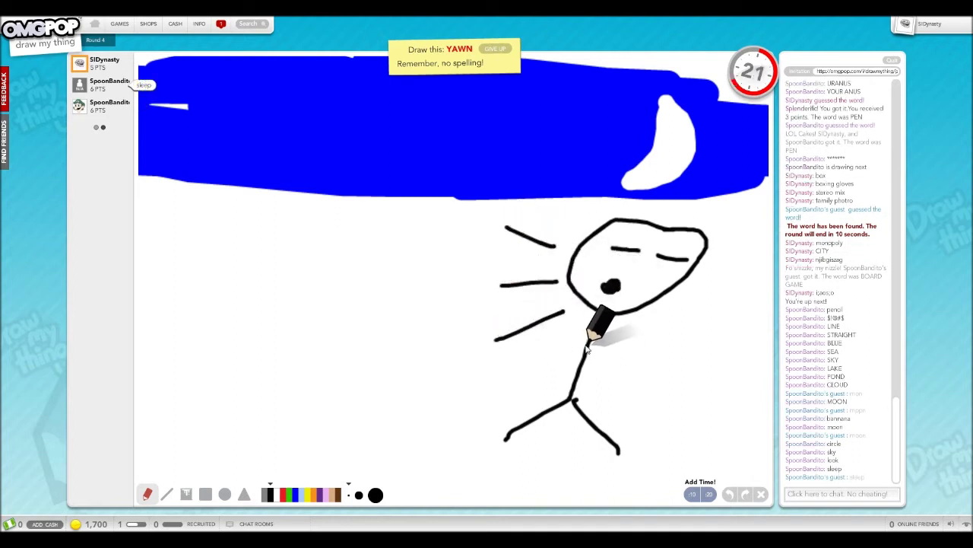
pyautogui.moveTo(586, 349); pyautogui.dragTo(520, 375)
pyautogui.moveTo(587, 348); pyautogui.dragTo(624, 388)
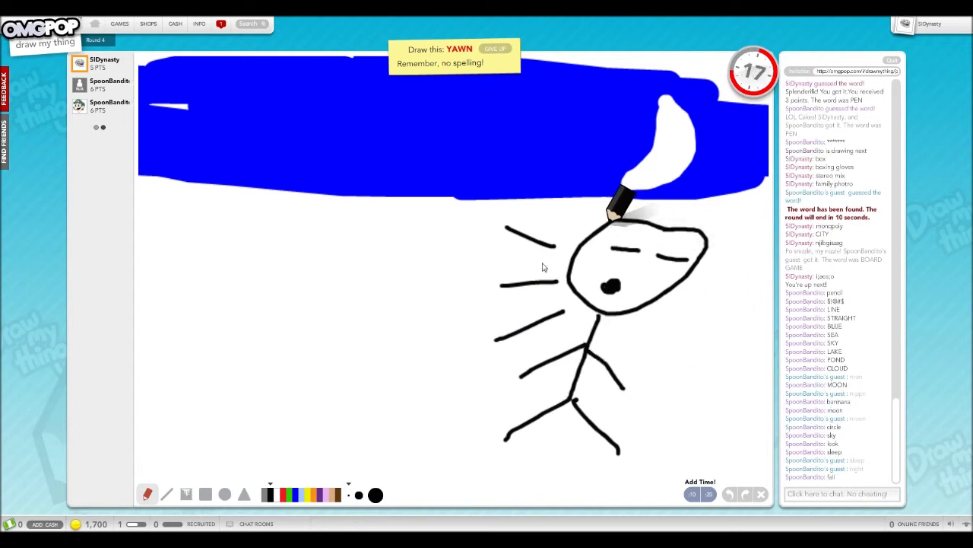
pyautogui.click(302, 495)
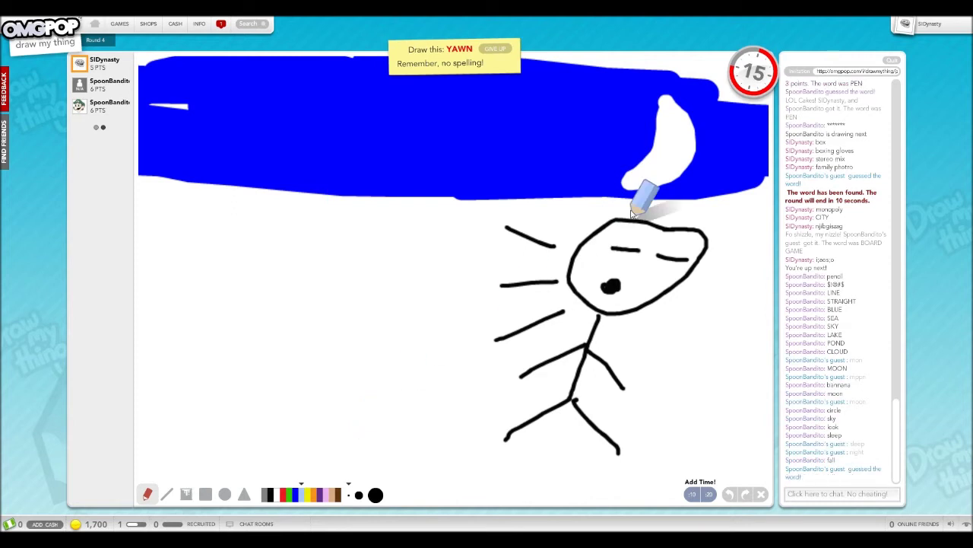
pyautogui.moveTo(610, 230)
pyautogui.mouseDown()
pyautogui.moveTo(670, 181)
pyautogui.moveTo(637, 204)
pyautogui.moveTo(677, 214)
pyautogui.mouseUp()
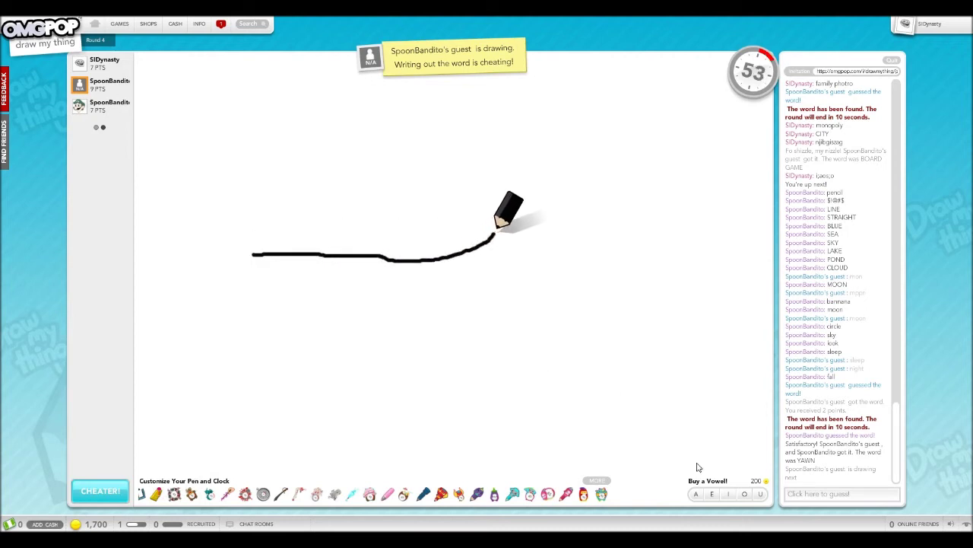
# Guess 'line' and other words in chat, then the winning 'airplane'
pyautogui.click(802, 493)
pyautogui.write('line')
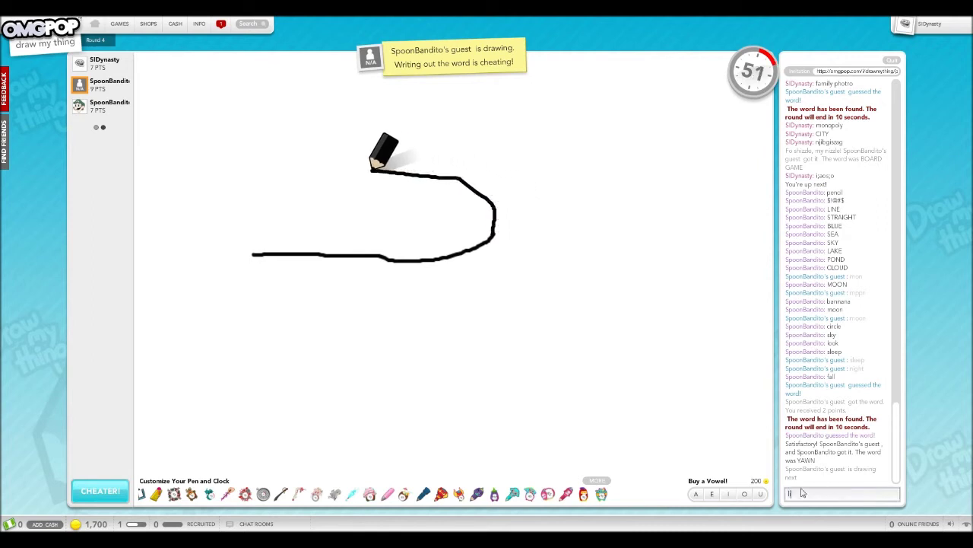
pyautogui.press('Return')
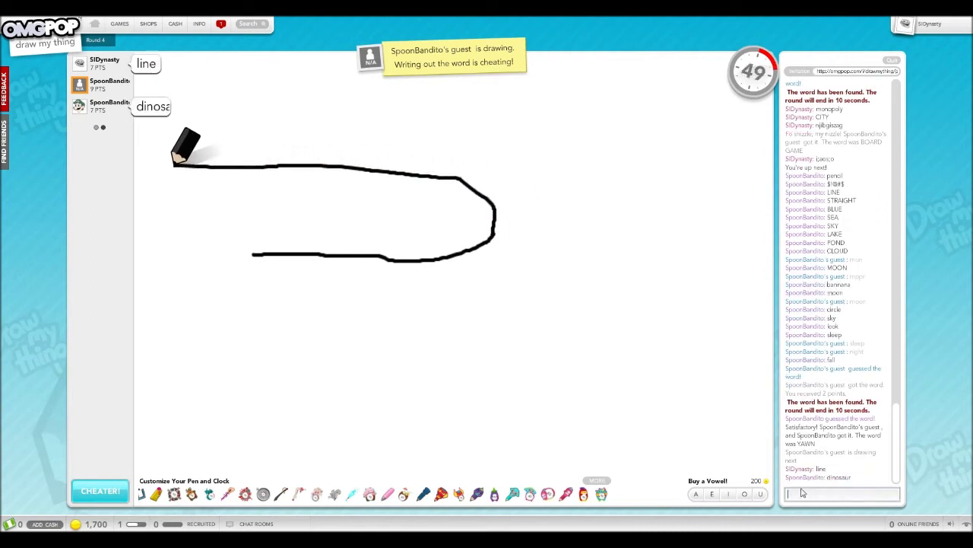
pyautogui.write('peni')
pyautogui.press('Return')
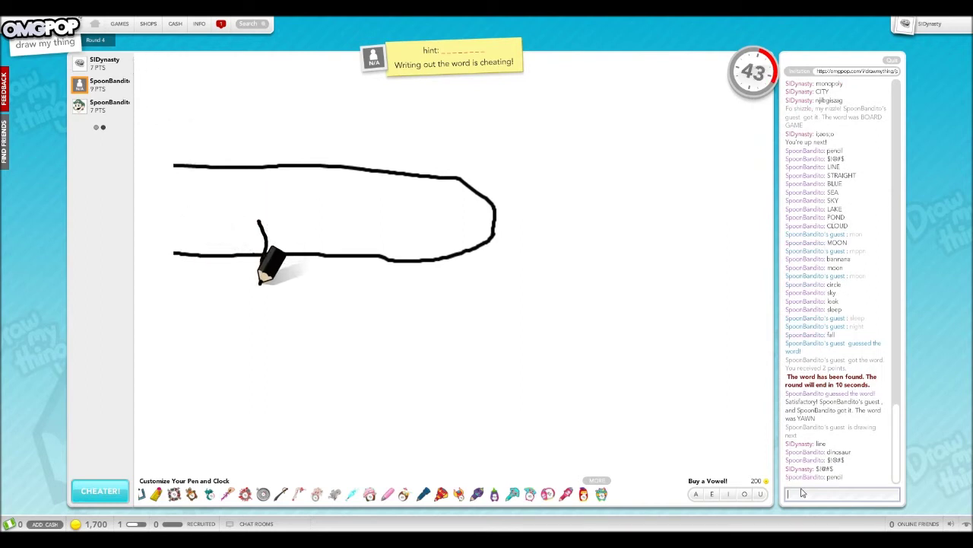
pyautogui.write('dildo')
pyautogui.press('Return')
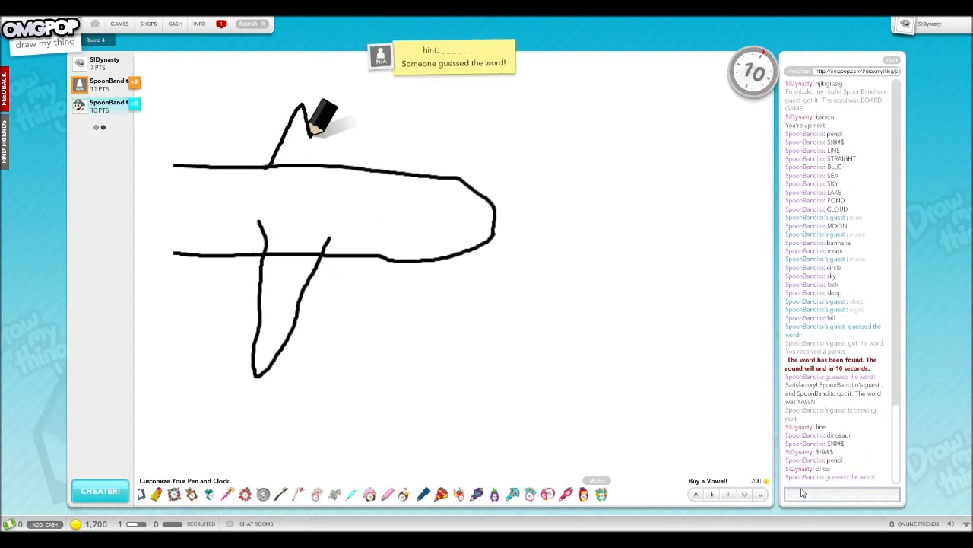
pyautogui.press('Return')
pyautogui.write('haha')
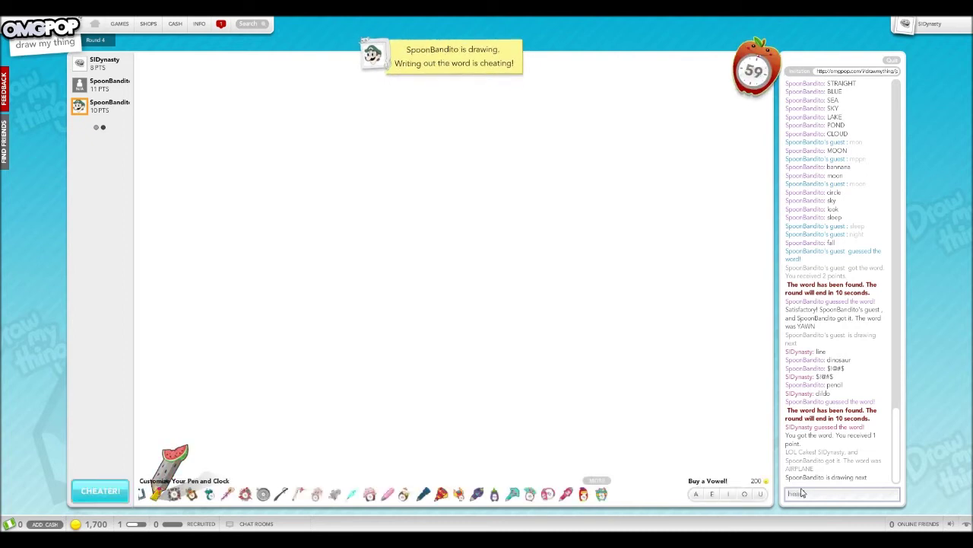
# Guess head, flamer, you, boc, kirby and poop in chat
pyautogui.press('Return')
pyautogui.write('pen')
pyautogui.press('Return')
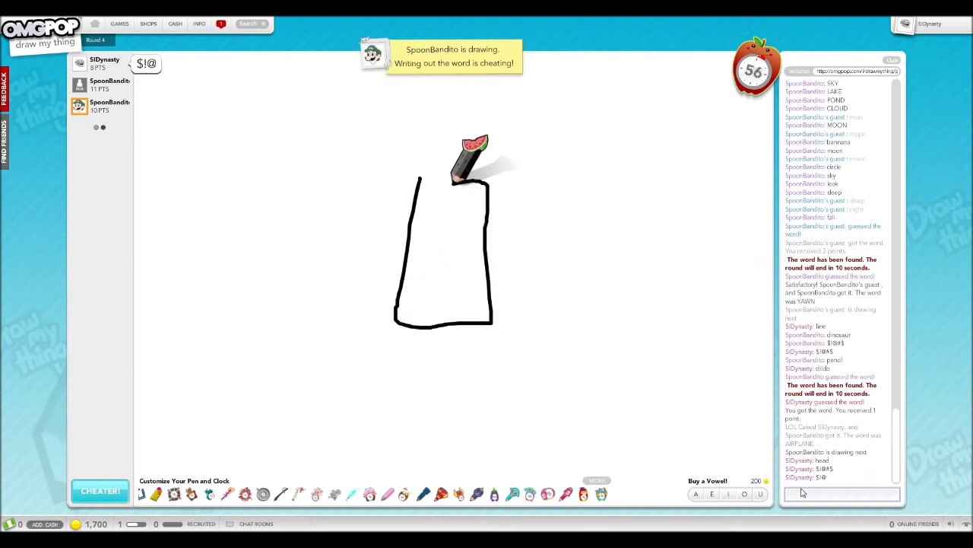
pyautogui.write('flamer')
pyautogui.press('Return')
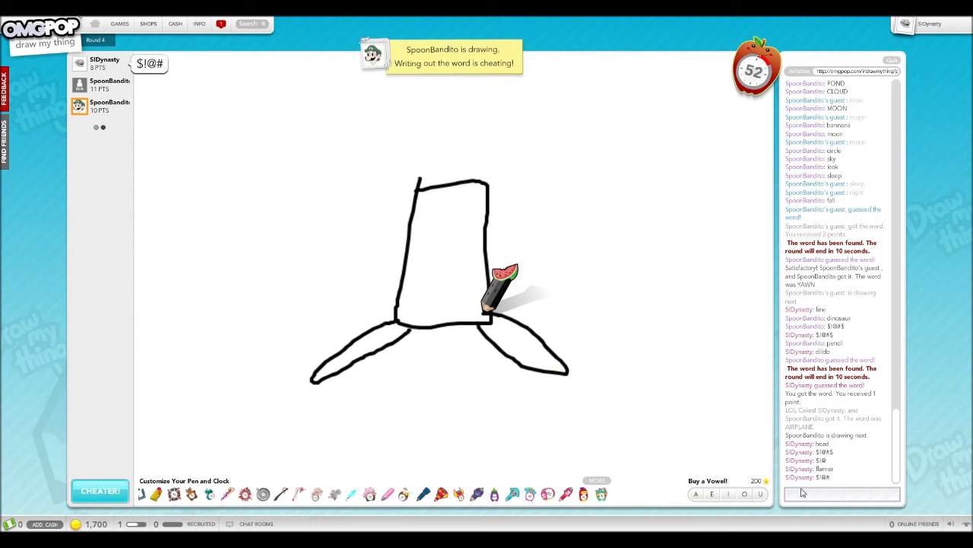
pyautogui.write('you')
pyautogui.press('Return')
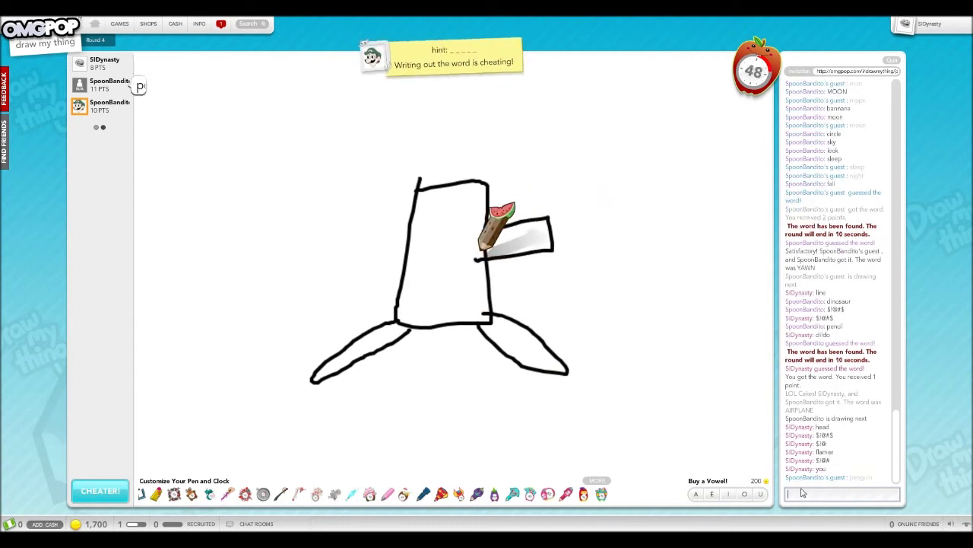
pyautogui.write('boc')
pyautogui.press('Return')
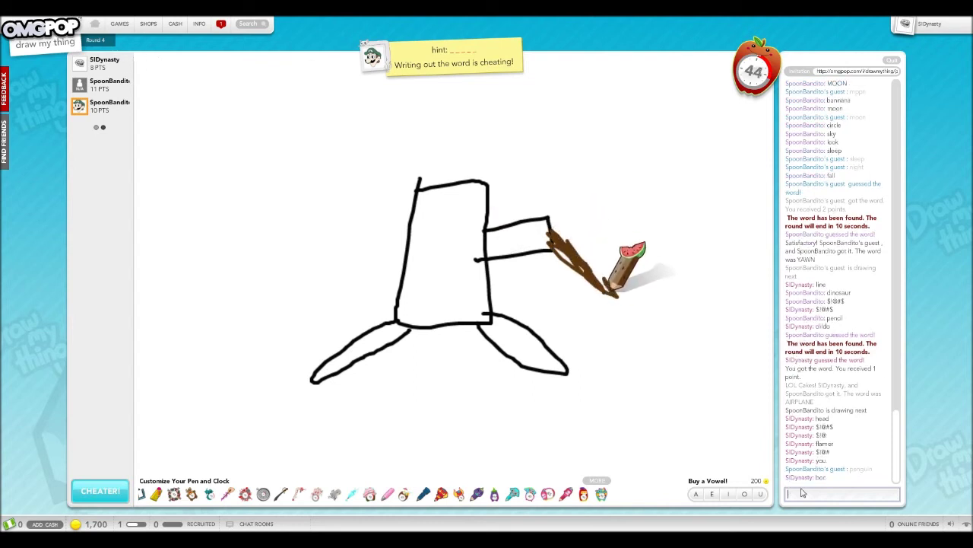
pyautogui.write('kirby')
pyautogui.press('Return')
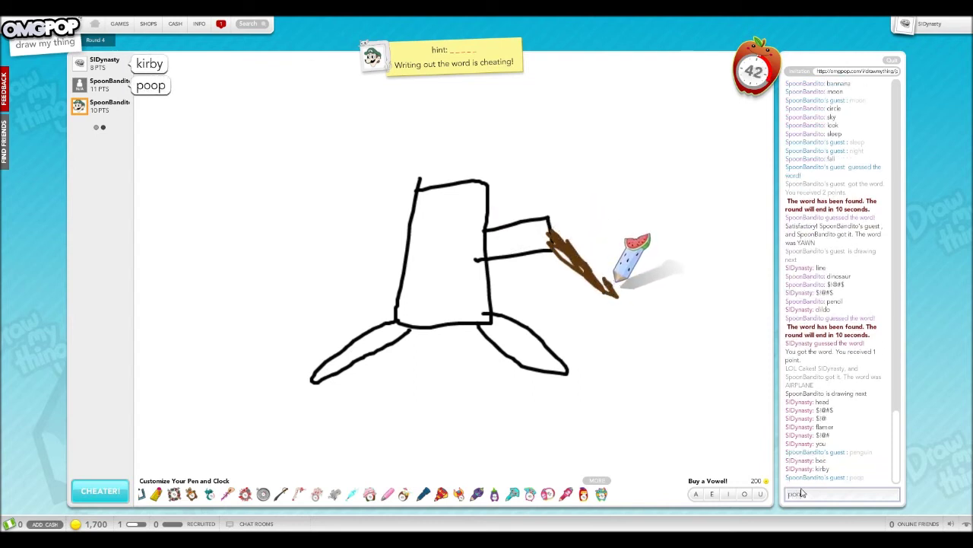
pyautogui.press('Return')
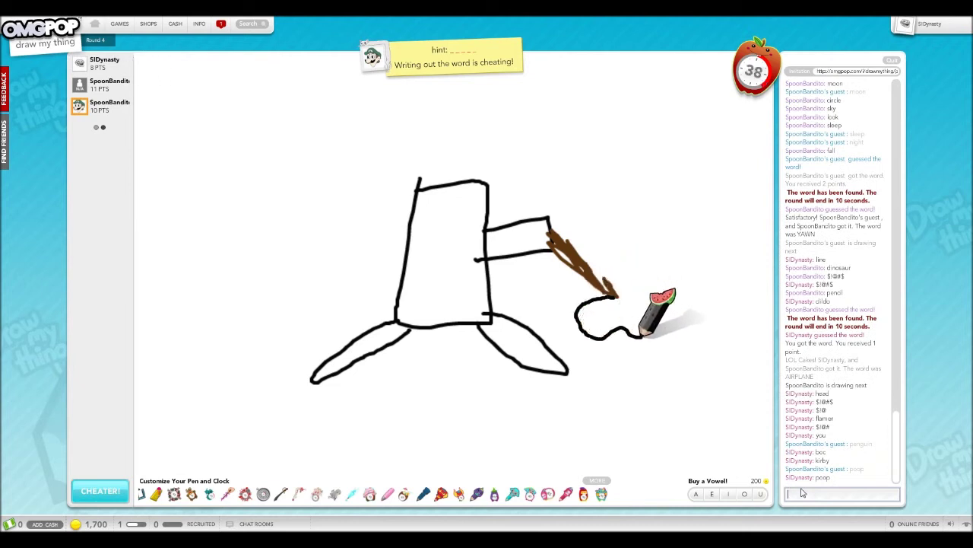
pyautogui.write('dia')
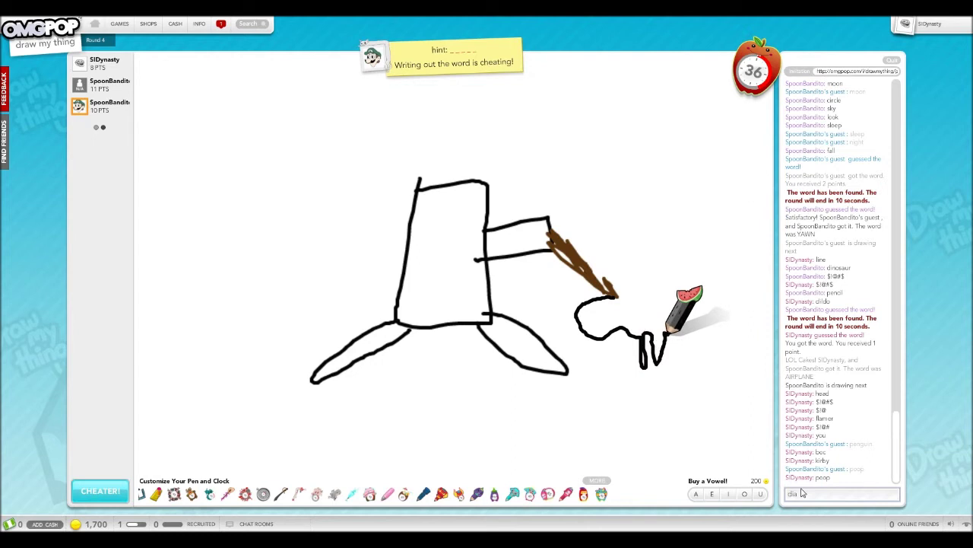
pyautogui.write('rrhea')
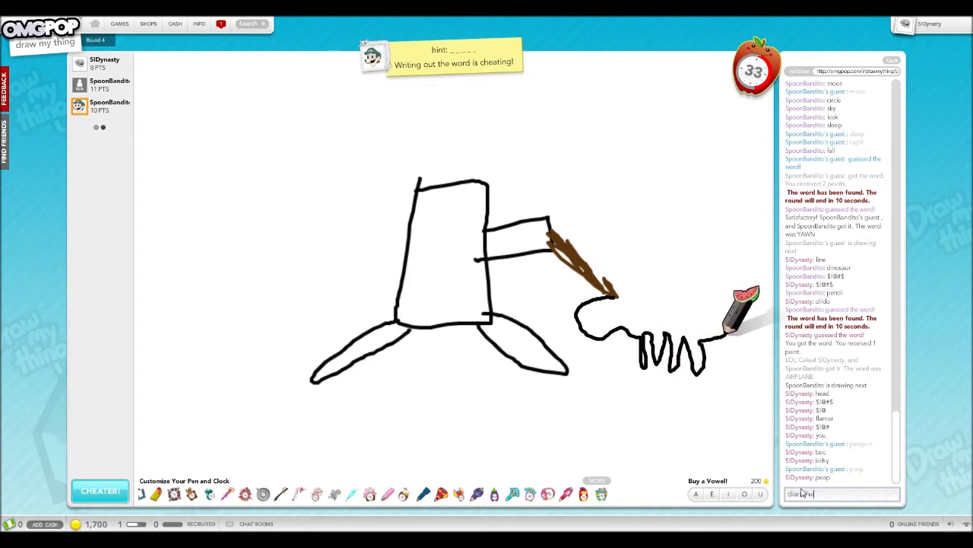
# Guess puke, vomit, walk, walking and finally BLIND in chat
pyautogui.press('Return')
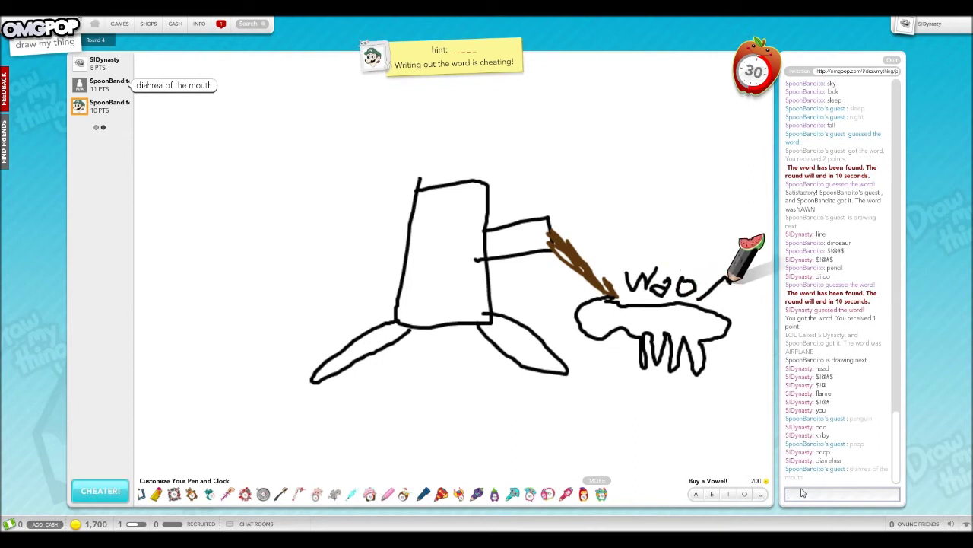
pyautogui.write('puke')
pyautogui.press('Return')
pyautogui.write('vo')
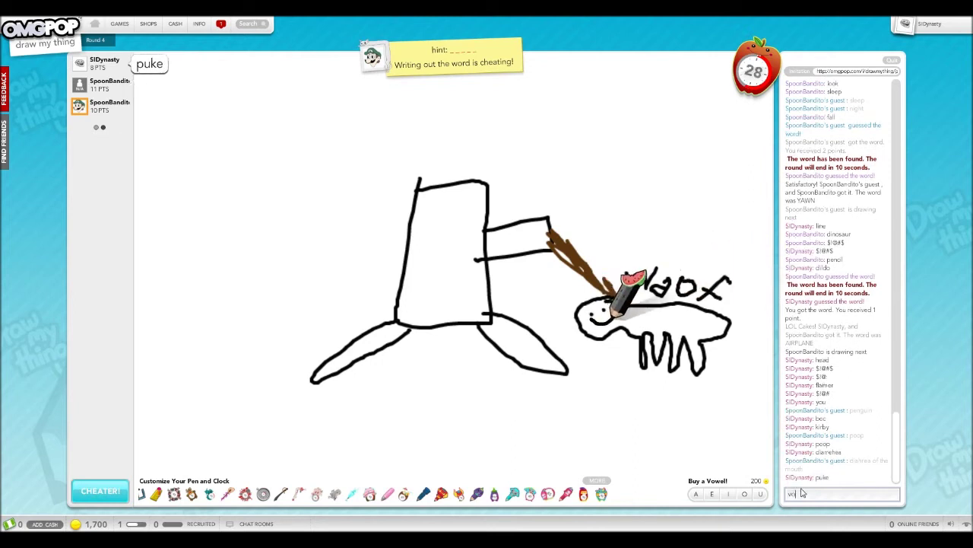
pyautogui.write('vomit')
pyautogui.press('Return')
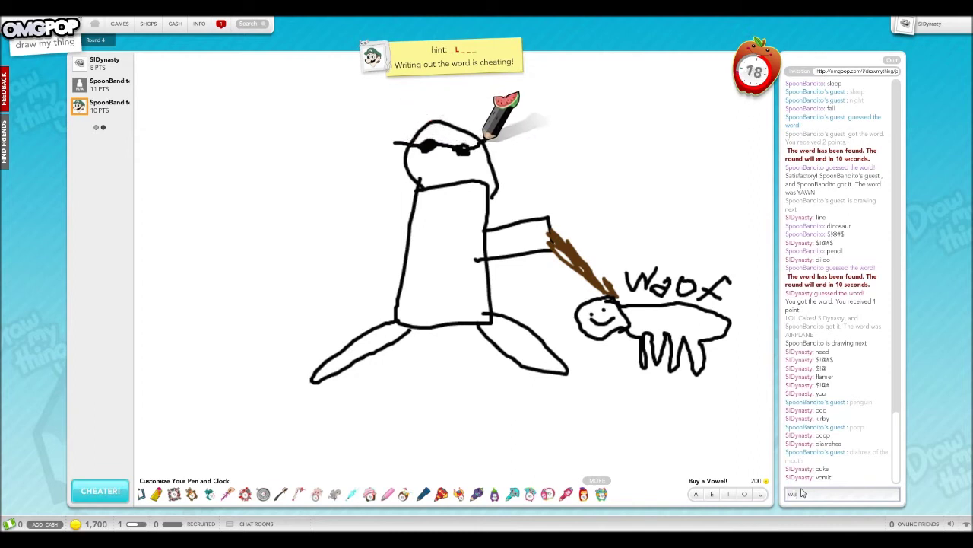
pyautogui.press('Return')
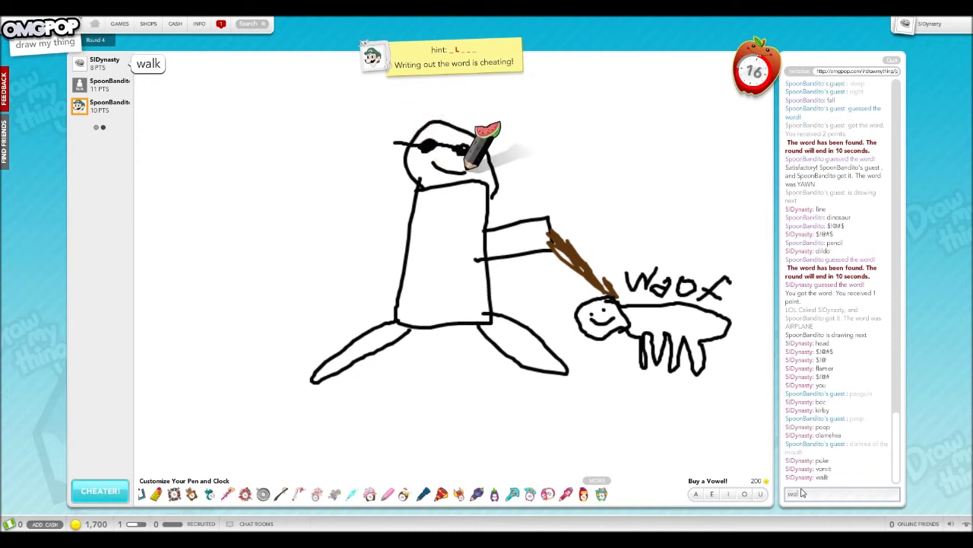
pyautogui.write('king')
pyautogui.press('Return')
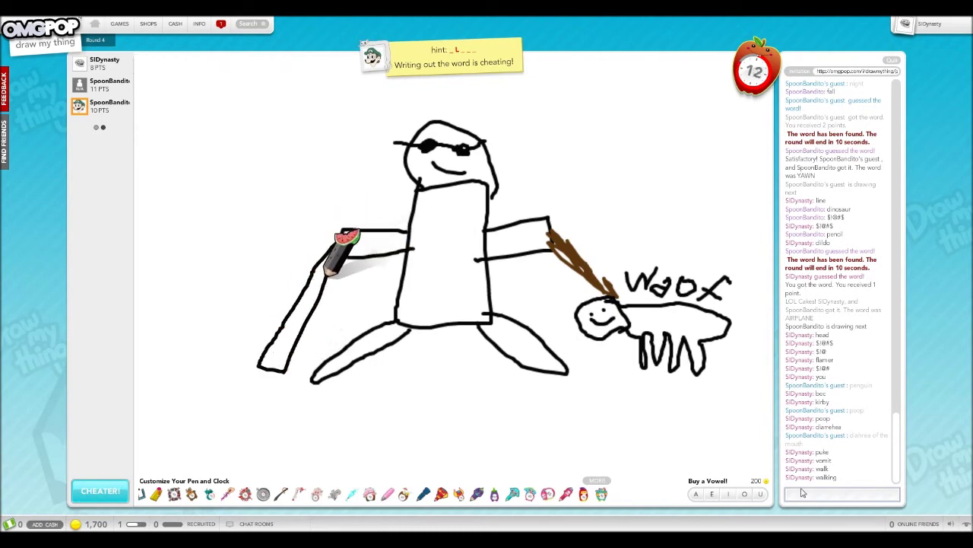
pyautogui.press('Return')
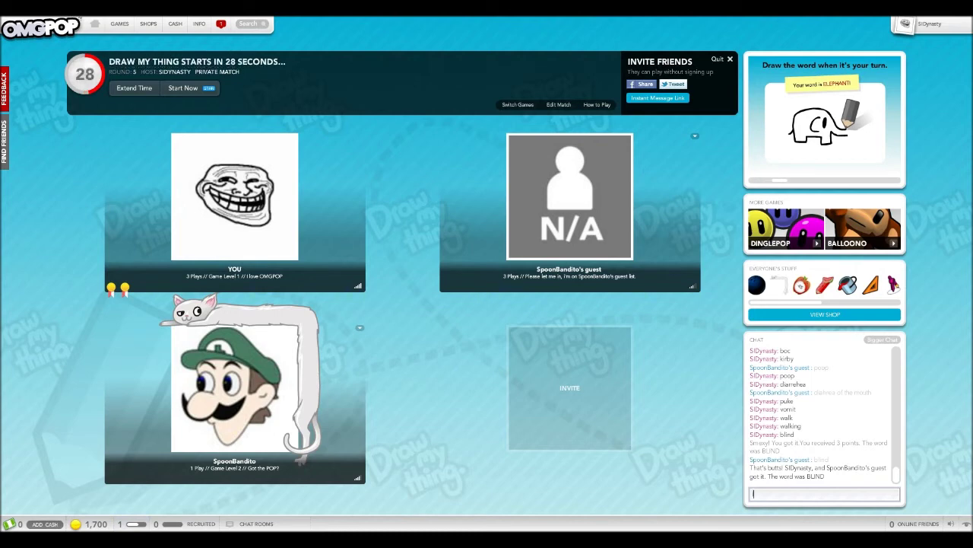
pyautogui.write('I likeittie')
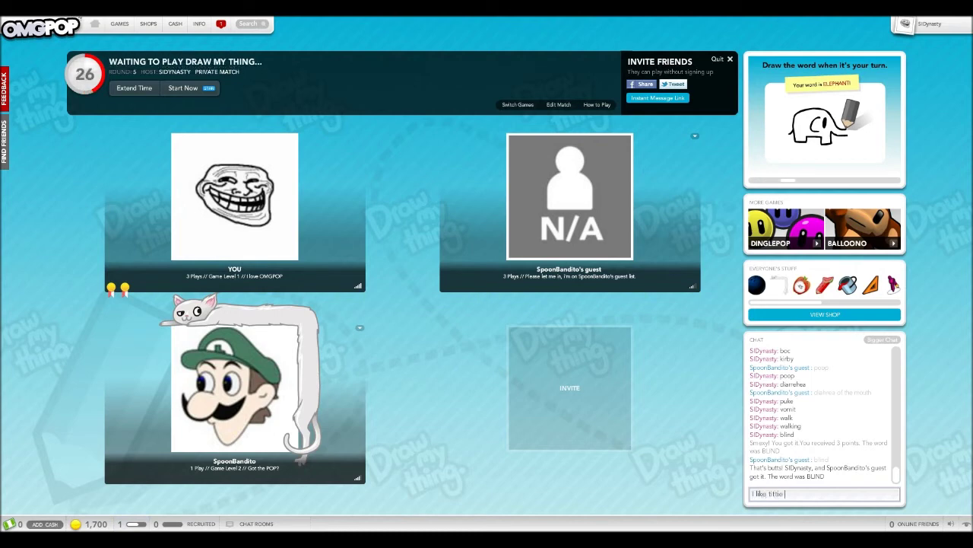
pyautogui.write('inkles')
# Post two lobby chat messages while the round 5 countdown runs
pyautogui.press('Return')
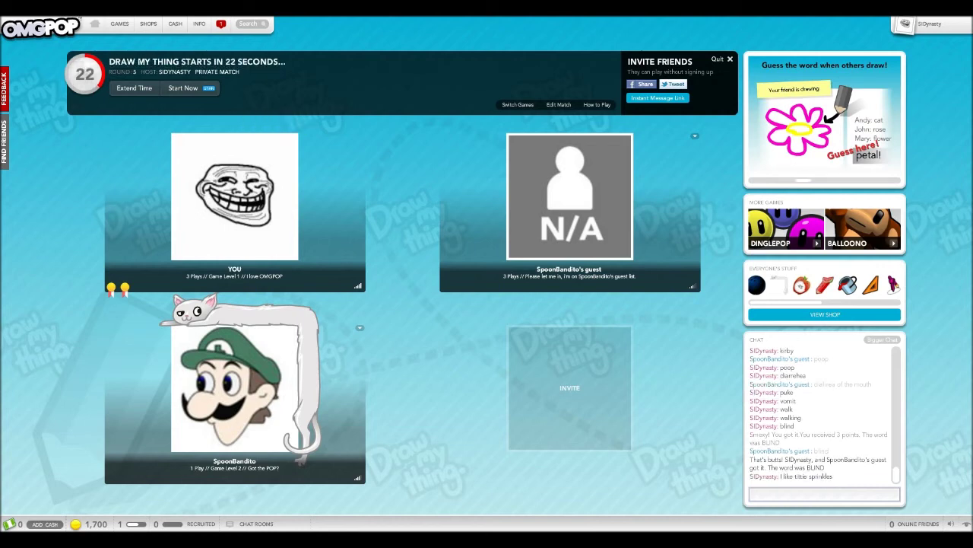
pyautogui.write('I WILL')
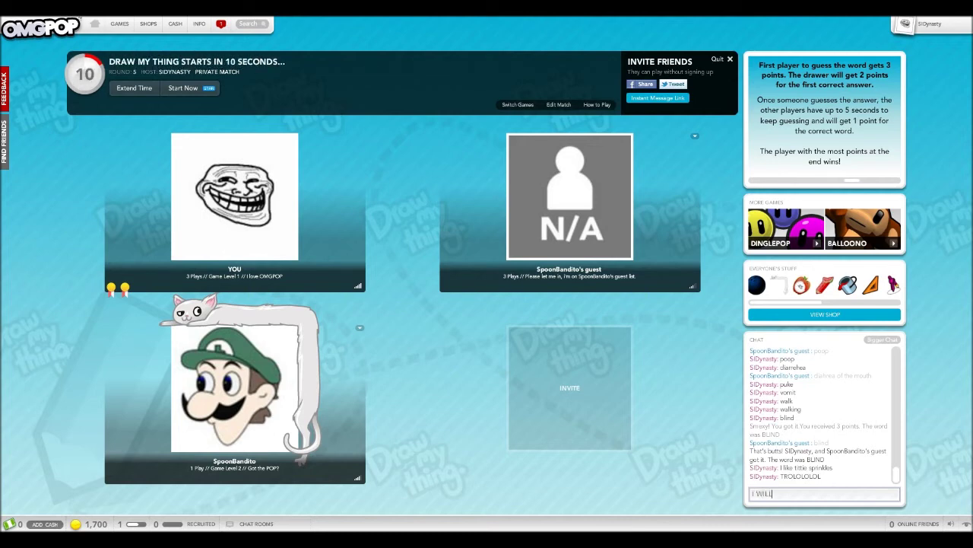
pyautogui.press('Return')
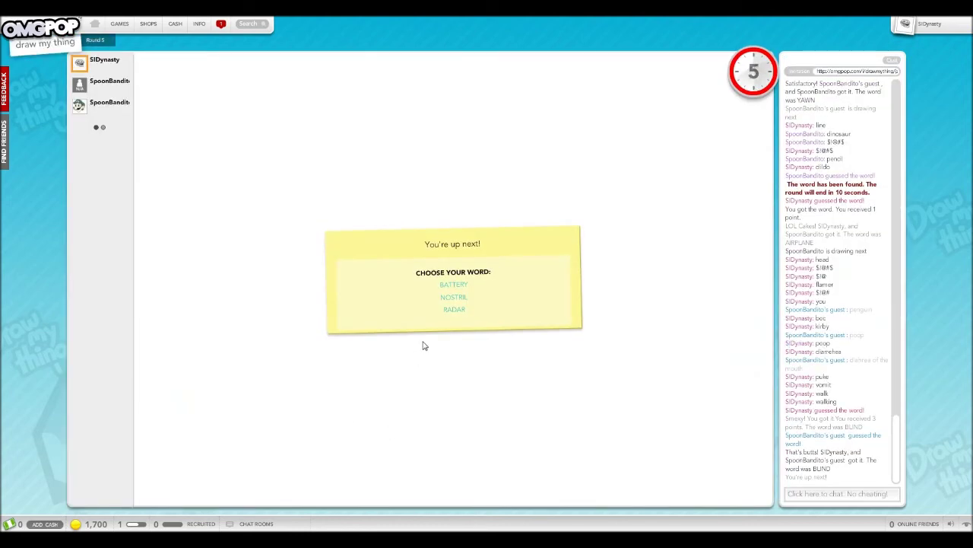
# Pick RADAR and draw a tan shape, filled with the thickest brush
pyautogui.click(479, 310)
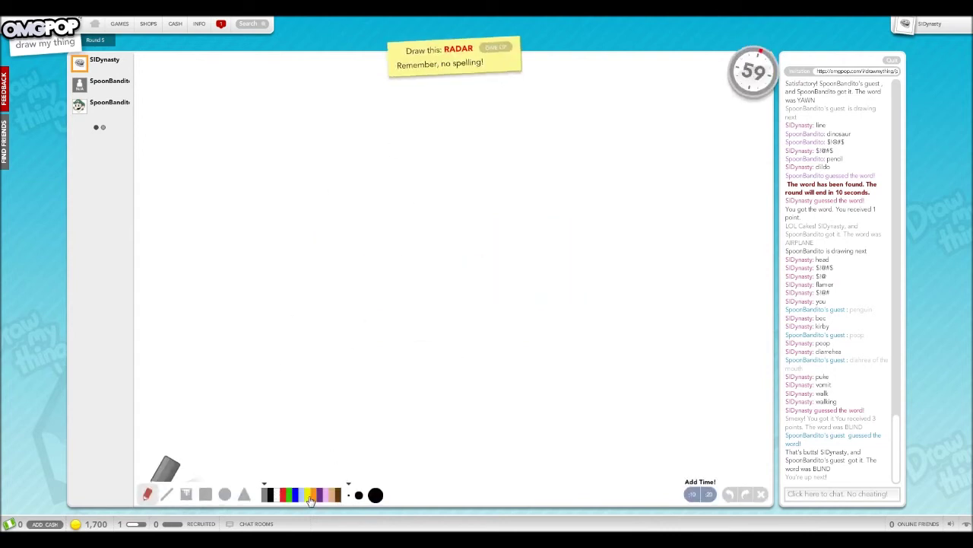
pyautogui.click(335, 495)
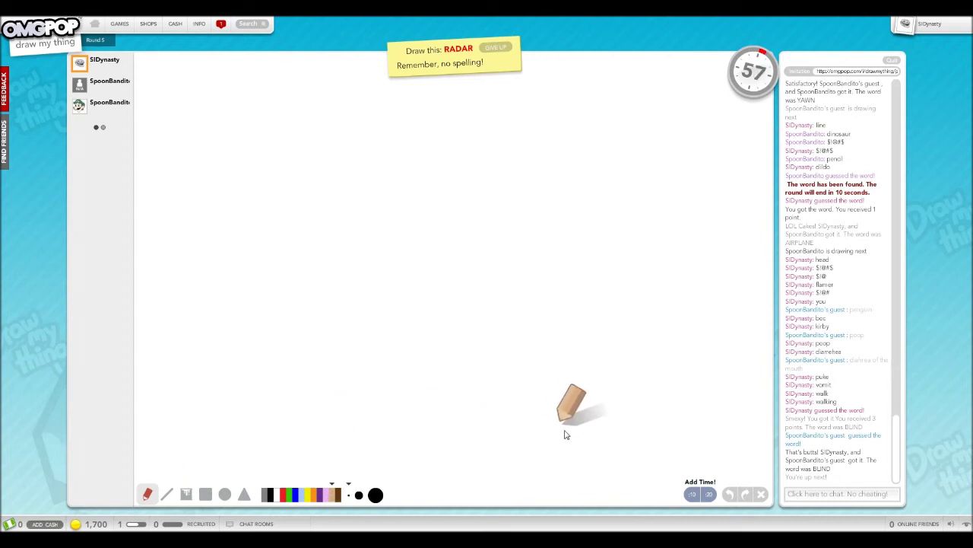
pyautogui.moveTo(580, 427)
pyautogui.mouseDown()
pyautogui.moveTo(572, 310)
pyautogui.moveTo(602, 311)
pyautogui.moveTo(670, 494)
pyautogui.mouseUp()
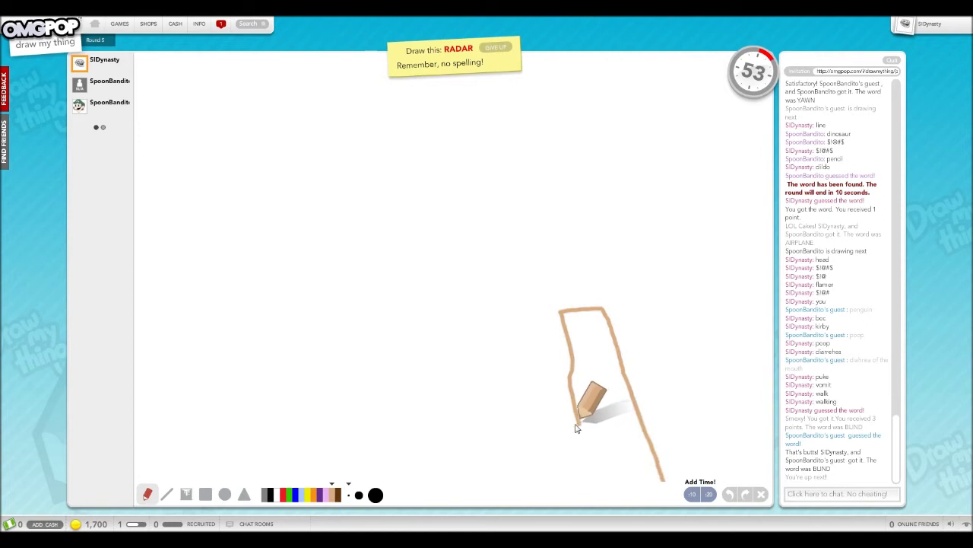
pyautogui.moveTo(580, 433); pyautogui.dragTo(587, 499)
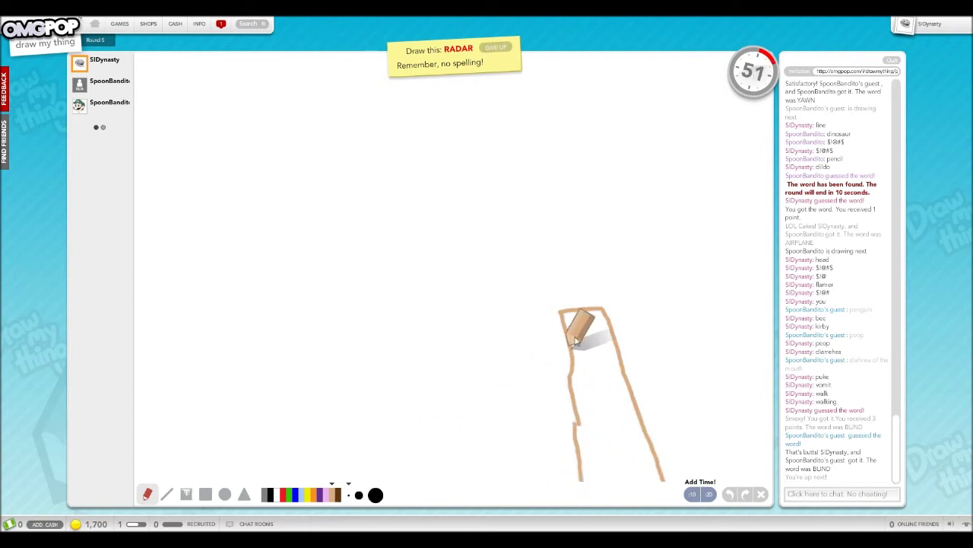
pyautogui.moveTo(578, 327); pyautogui.dragTo(579, 418)
pyautogui.click(376, 494)
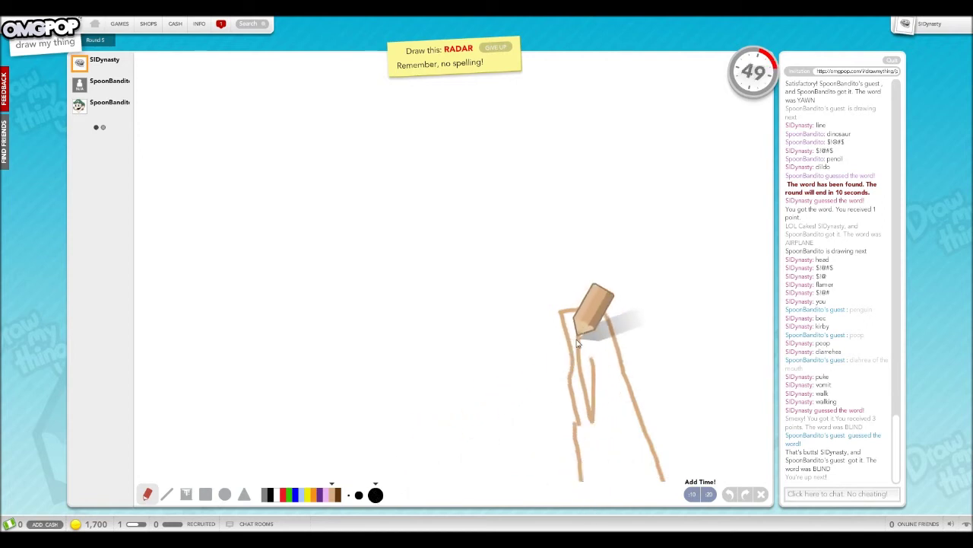
pyautogui.moveTo(566, 334); pyautogui.dragTo(601, 418)
pyautogui.moveTo(612, 457)
pyautogui.mouseDown()
pyautogui.moveTo(614, 350)
pyautogui.moveTo(637, 386)
pyautogui.moveTo(623, 453)
pyautogui.moveTo(600, 312)
pyautogui.moveTo(583, 337)
pyautogui.moveTo(590, 448)
pyautogui.moveTo(627, 477)
pyautogui.mouseUp()
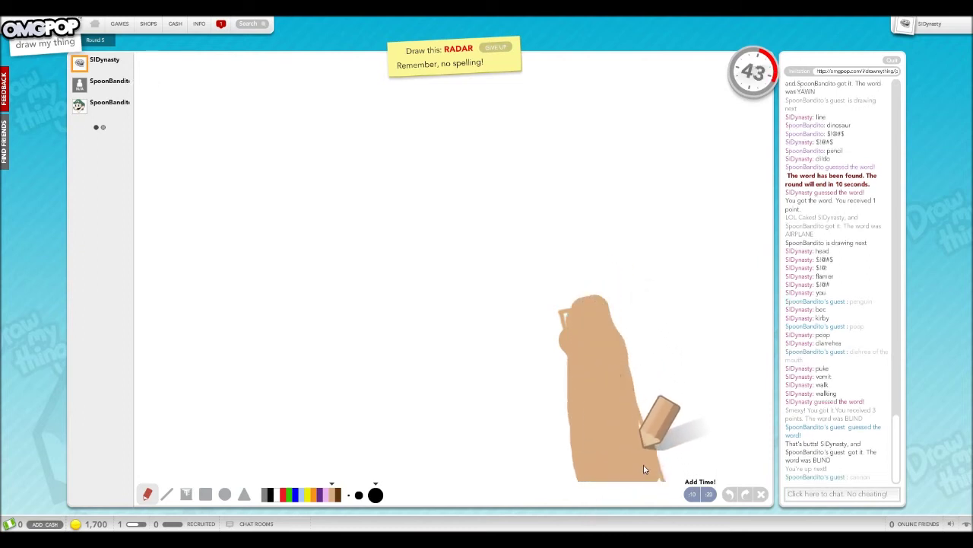
# Draw a brown trunk with green foliage, then a black circle top-right
pyautogui.click(338, 496)
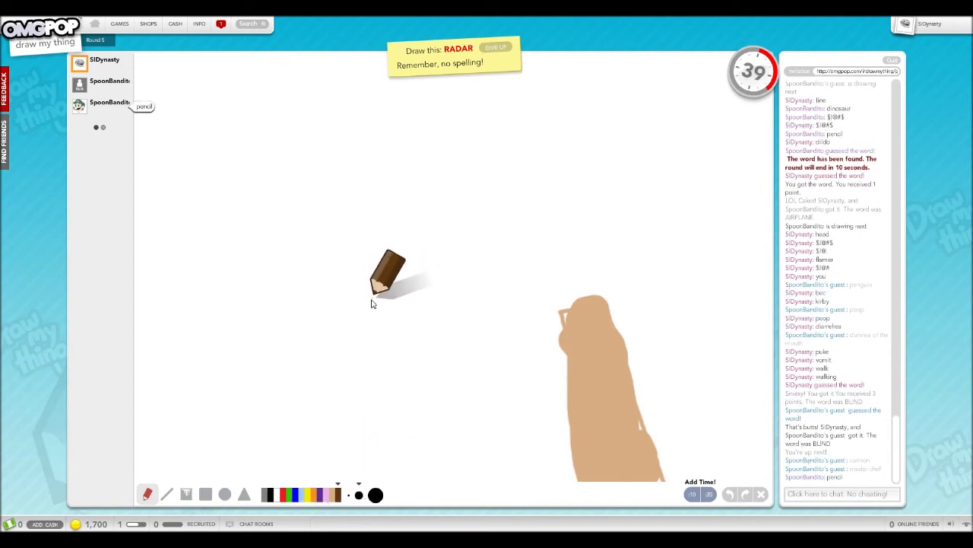
pyautogui.moveTo(386, 308)
pyautogui.mouseDown()
pyautogui.moveTo(401, 154)
pyautogui.moveTo(354, 295)
pyautogui.mouseUp()
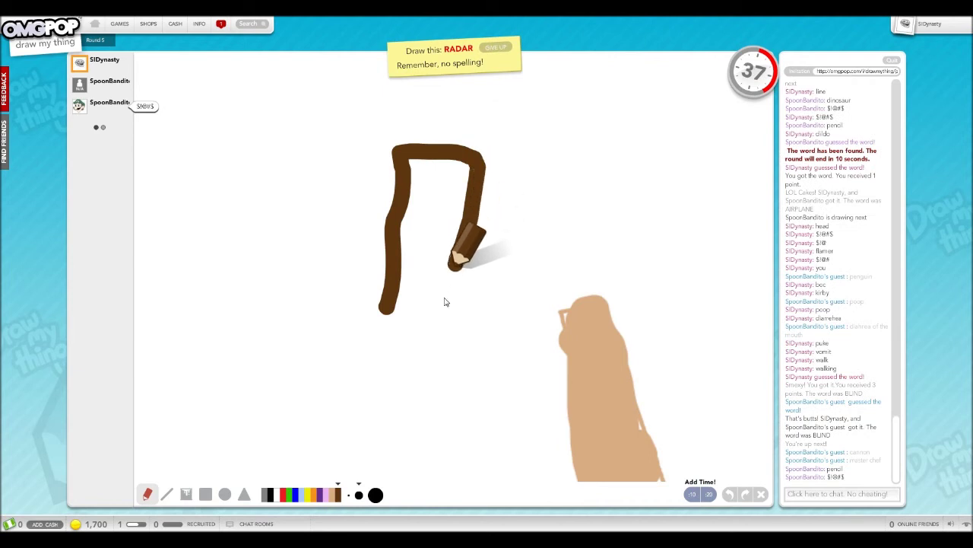
pyautogui.click(289, 495)
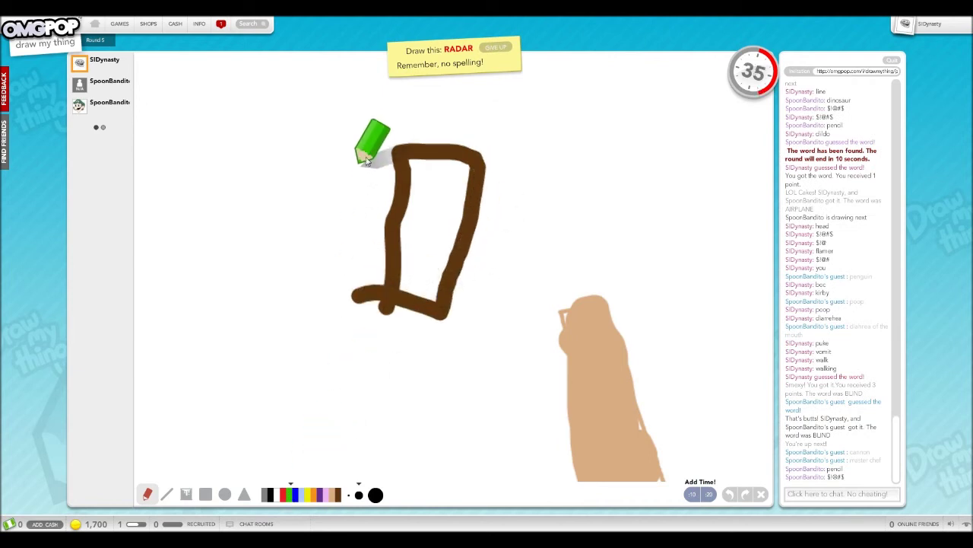
pyautogui.moveTo(410, 148)
pyautogui.mouseDown()
pyautogui.moveTo(342, 136)
pyautogui.moveTo(476, 123)
pyautogui.moveTo(486, 140)
pyautogui.mouseUp()
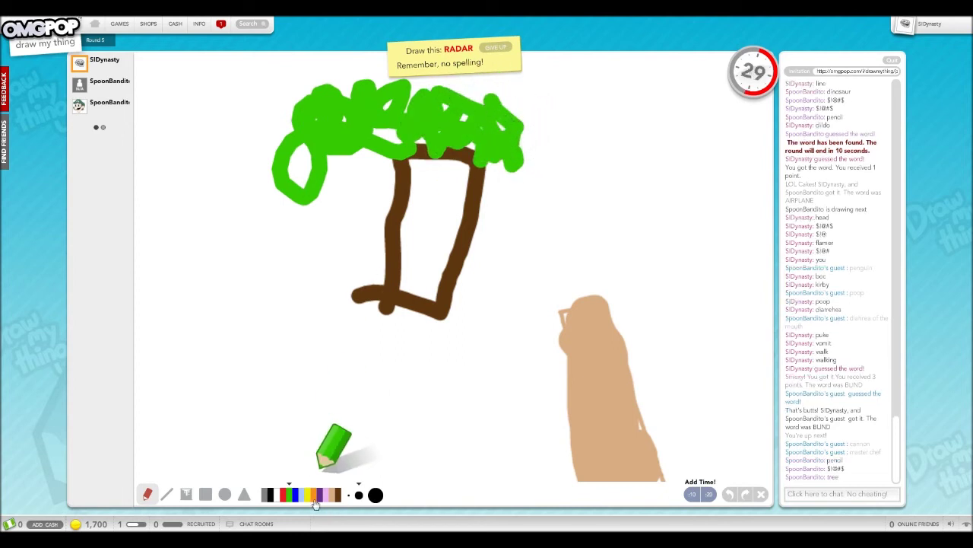
pyautogui.click(349, 495)
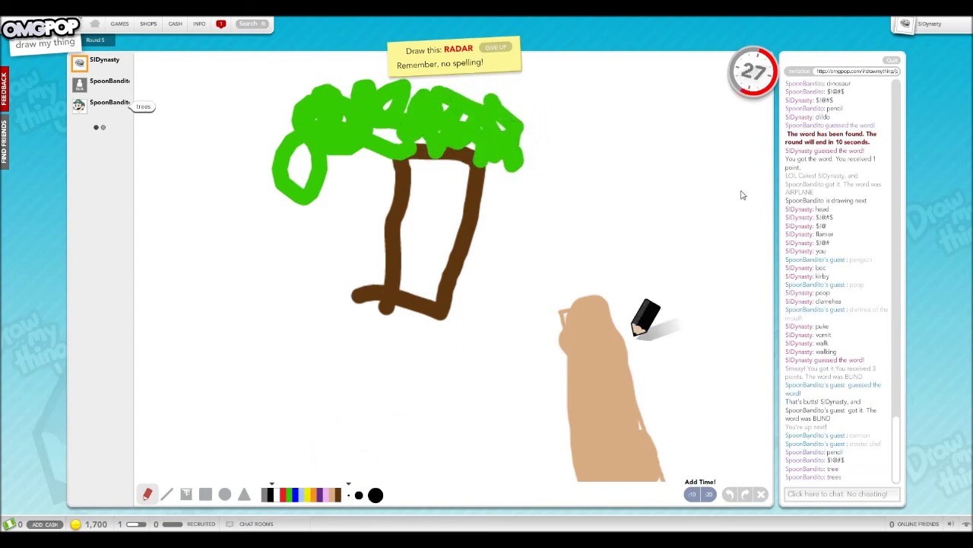
pyautogui.moveTo(711, 76); pyautogui.dragTo(702, 80)
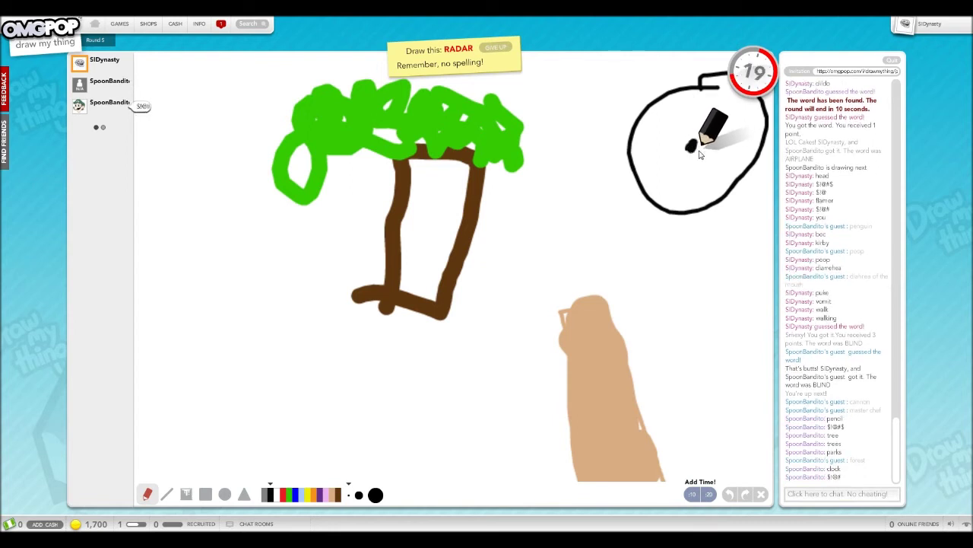
# Draw four black crosshair lines out from the circle's centre
pyautogui.moveTo(691, 148); pyautogui.dragTo(693, 103)
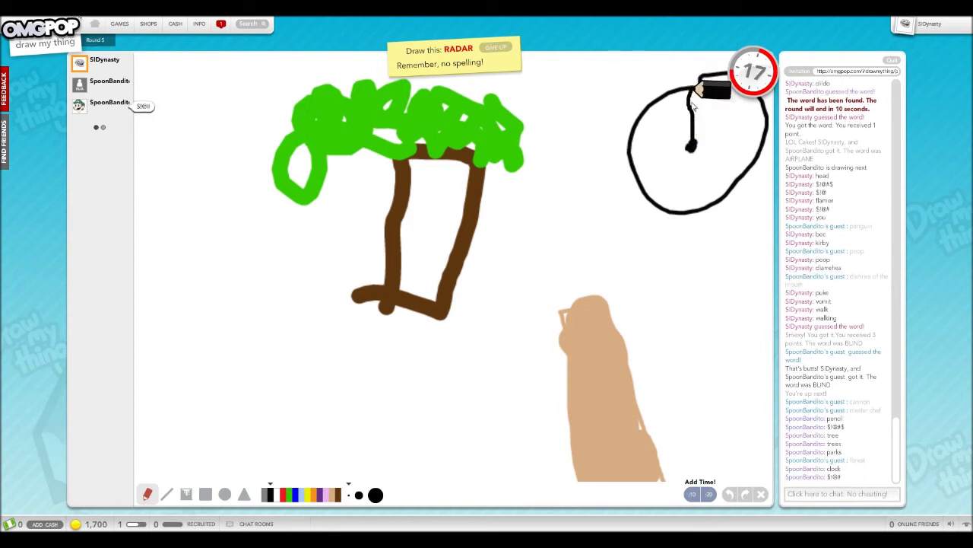
pyautogui.moveTo(690, 144); pyautogui.dragTo(764, 121)
pyautogui.moveTo(691, 146); pyautogui.dragTo(711, 194)
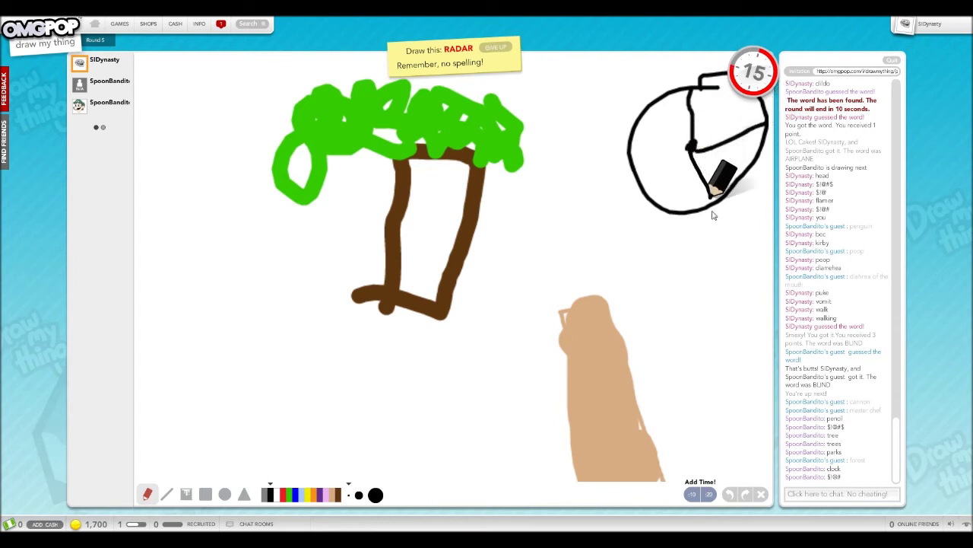
pyautogui.moveTo(691, 146); pyautogui.dragTo(627, 174)
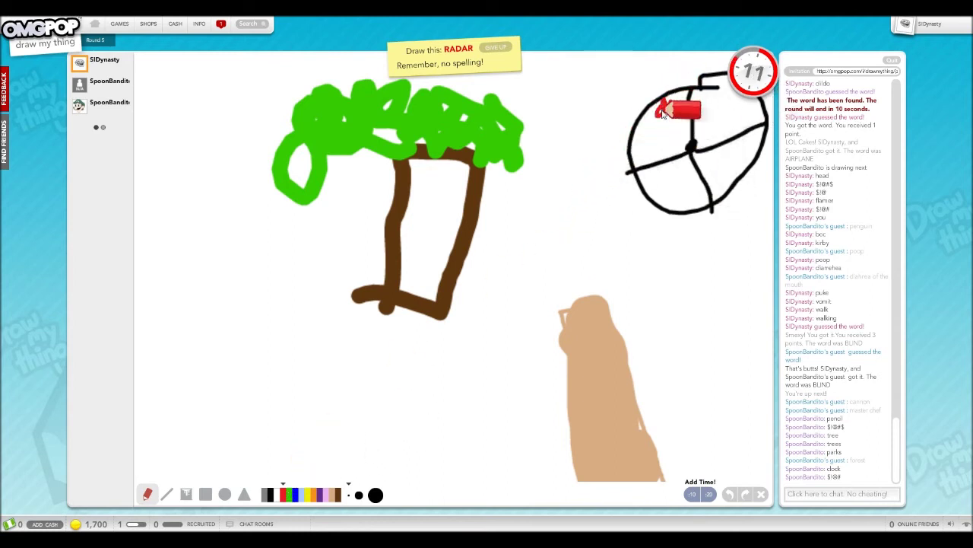
# Dot blue and red blips inside the radar circle
pyautogui.click(295, 495)
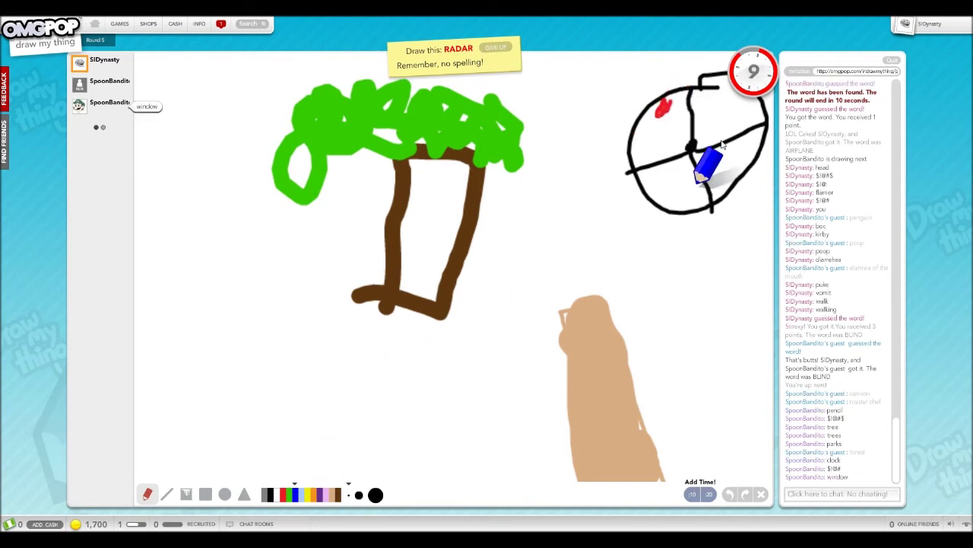
pyautogui.moveTo(734, 105); pyautogui.dragTo(728, 113)
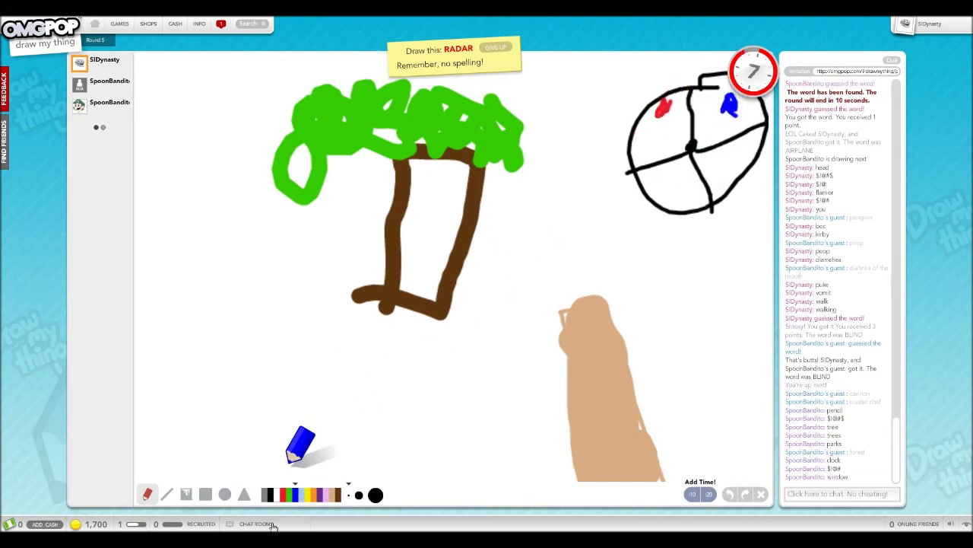
pyautogui.click(283, 496)
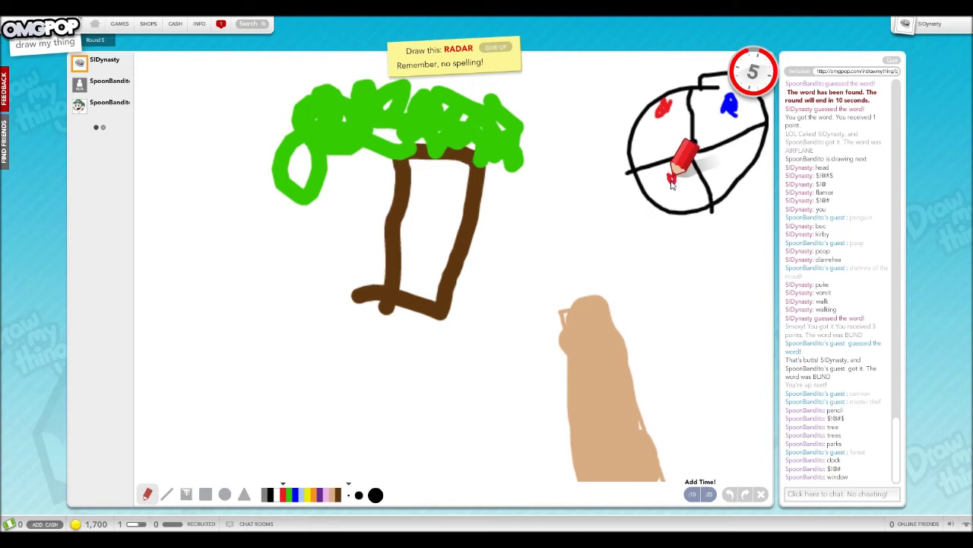
pyautogui.click(671, 180)
pyautogui.click(295, 496)
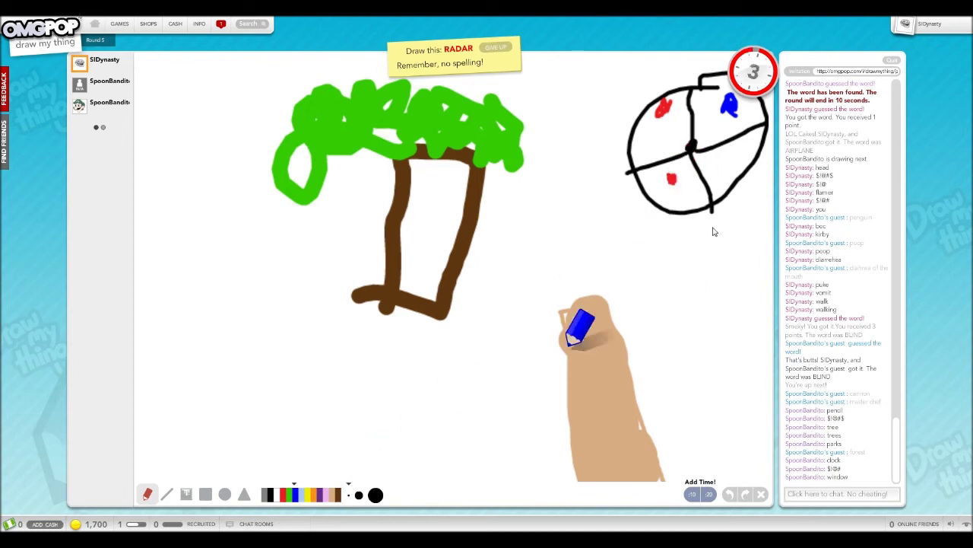
pyautogui.moveTo(737, 145); pyautogui.dragTo(736, 156)
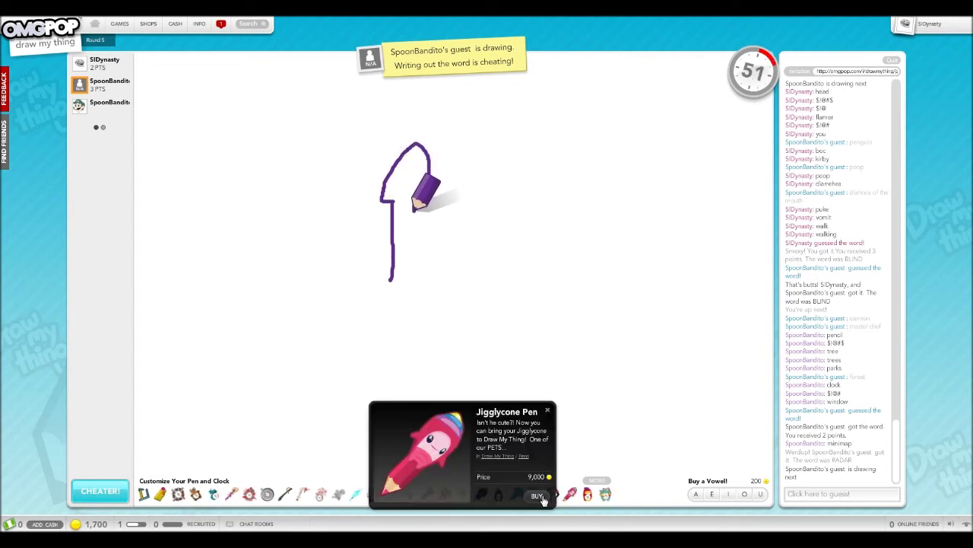
# Dismiss the Jigglycone Pen popup, then guess HEAD, head, octopus, vine and weed
pyautogui.click(548, 411)
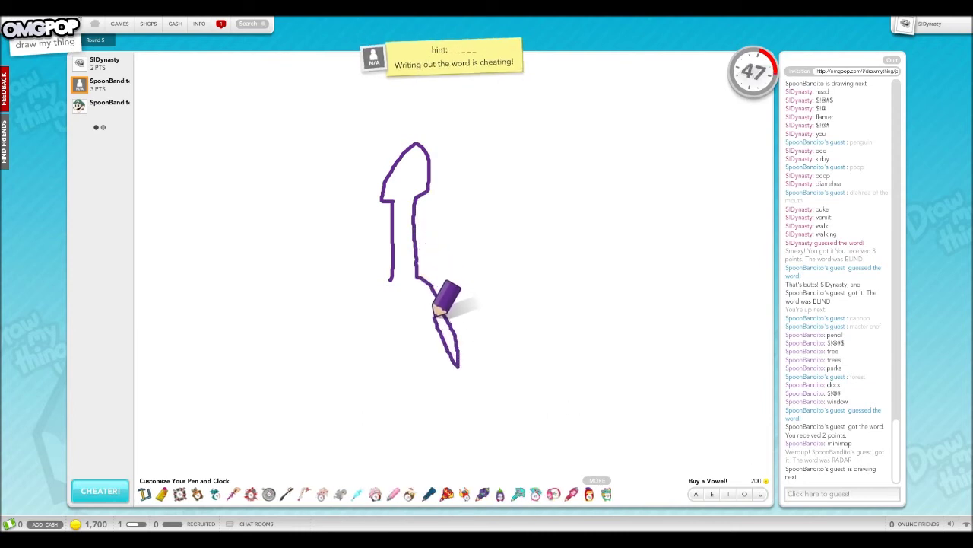
pyautogui.click(836, 493)
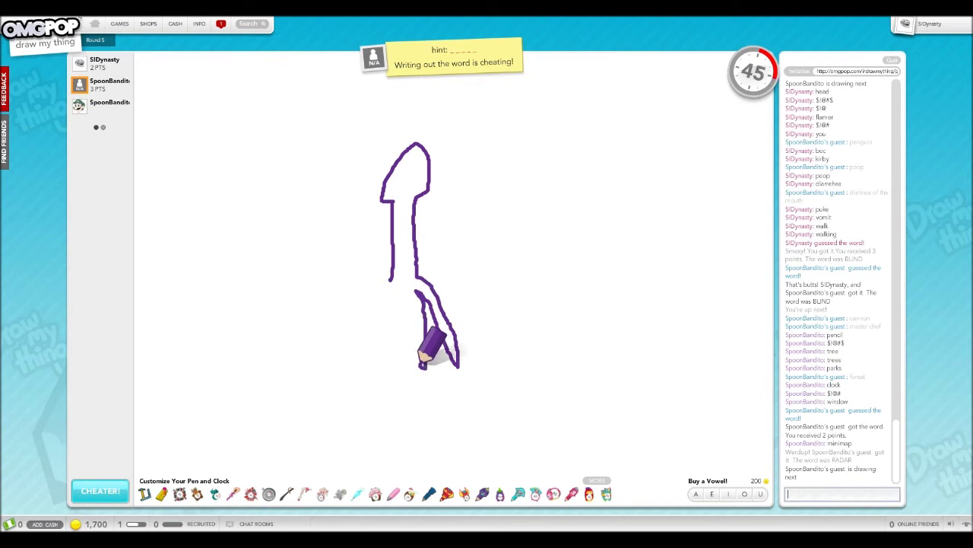
pyautogui.write('$!@#$')
pyautogui.press('Return')
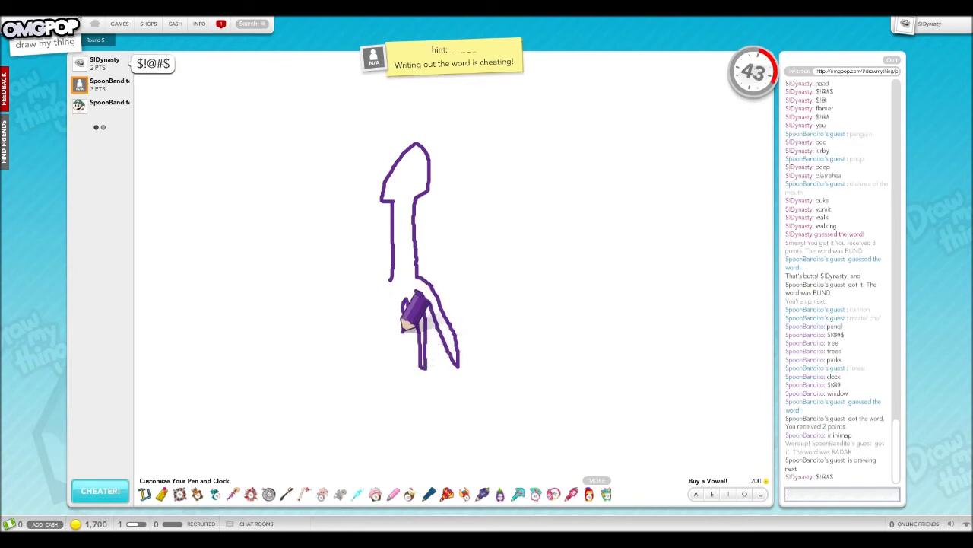
pyautogui.write('HEAD')
pyautogui.press('Return')
pyautogui.write('head')
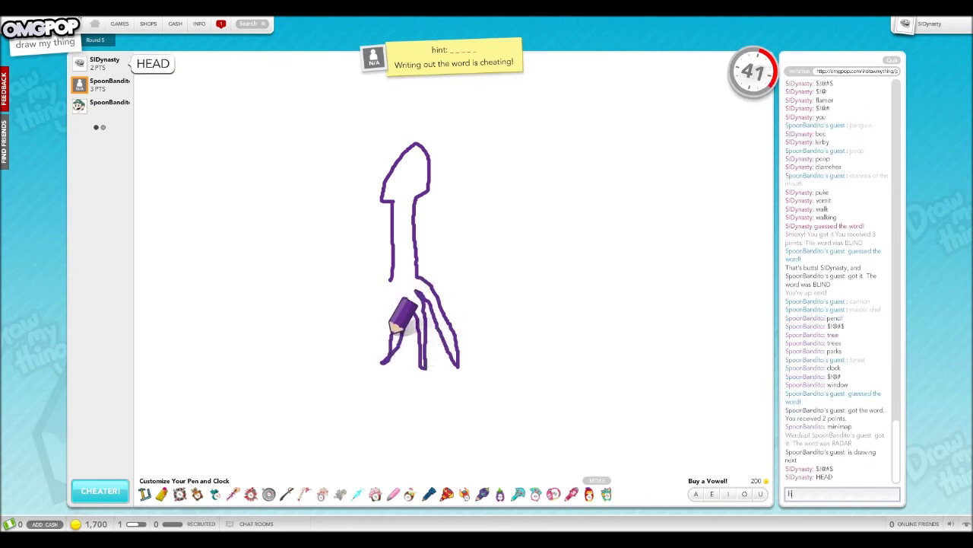
pyautogui.press('Return')
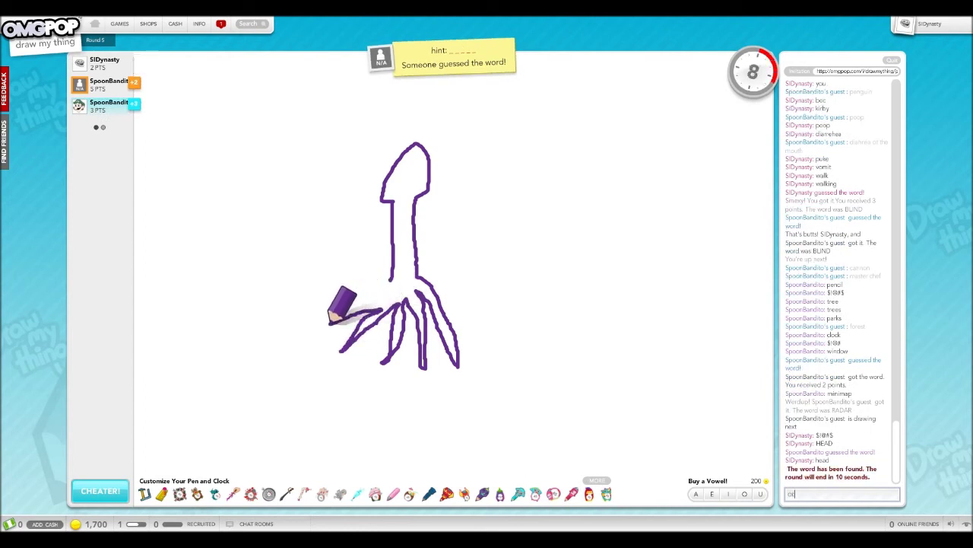
pyautogui.write('octopus')
pyautogui.press('Return')
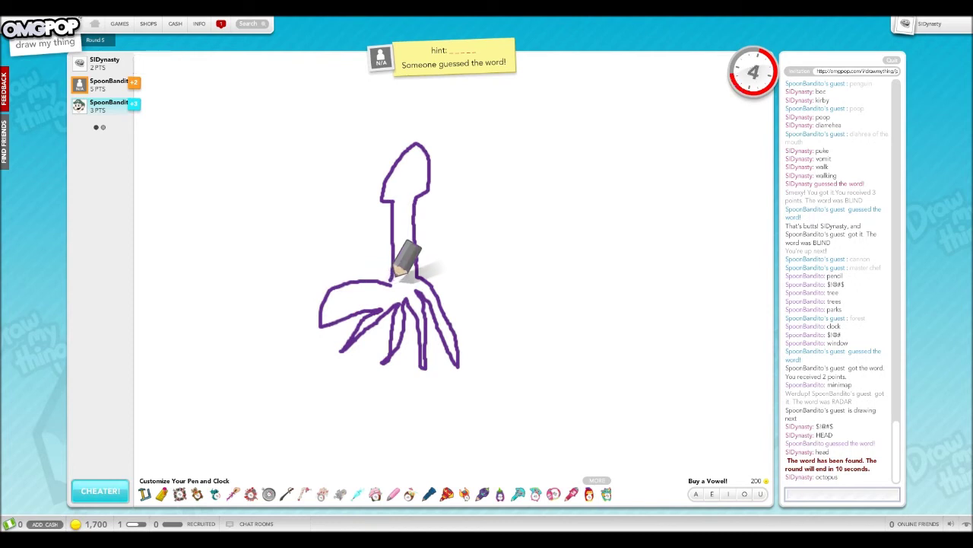
pyautogui.write('vi')
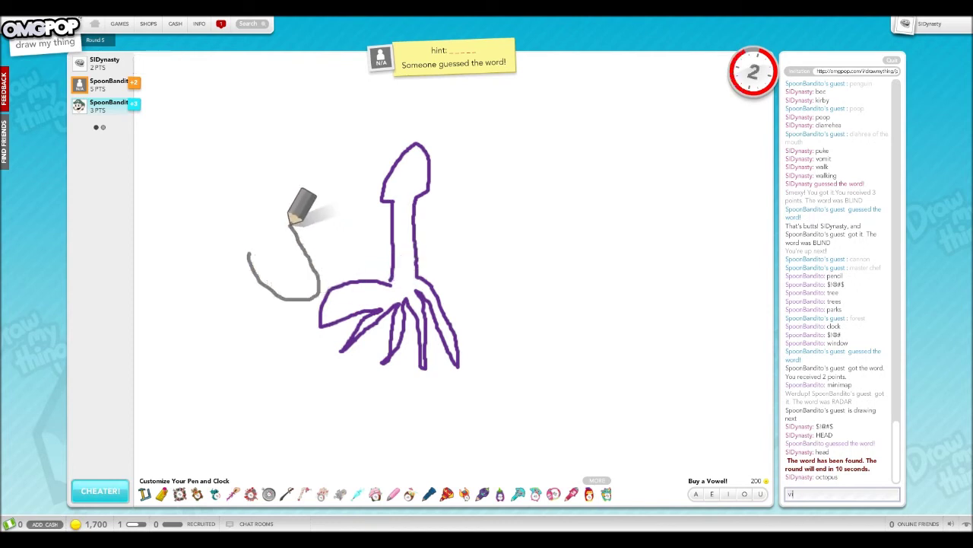
pyautogui.write('ne')
pyautogui.press('Return')
pyautogui.write('weed')
pyautogui.press('Return')
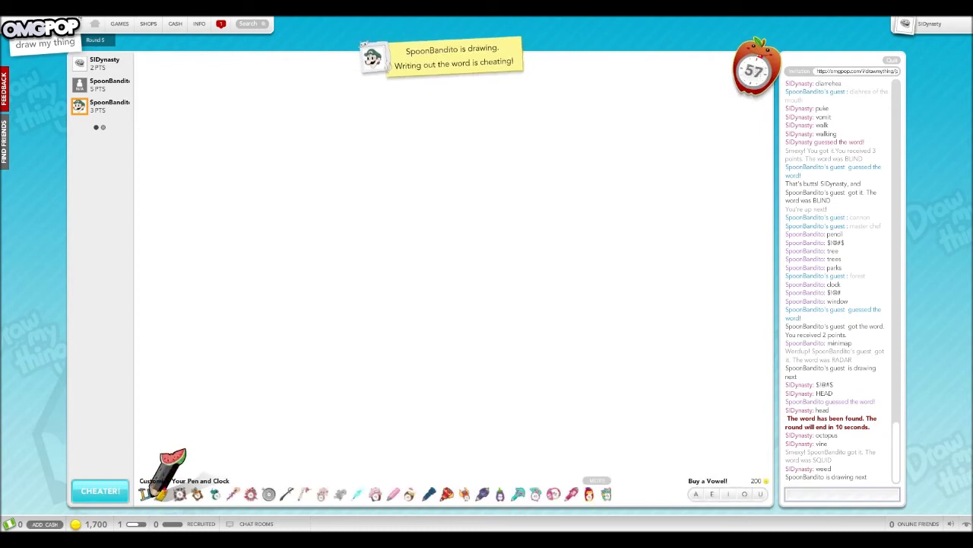
pyautogui.write('$!@#$')
# Guess my pants, sumo and buddha in chat
pyautogui.press('Return')
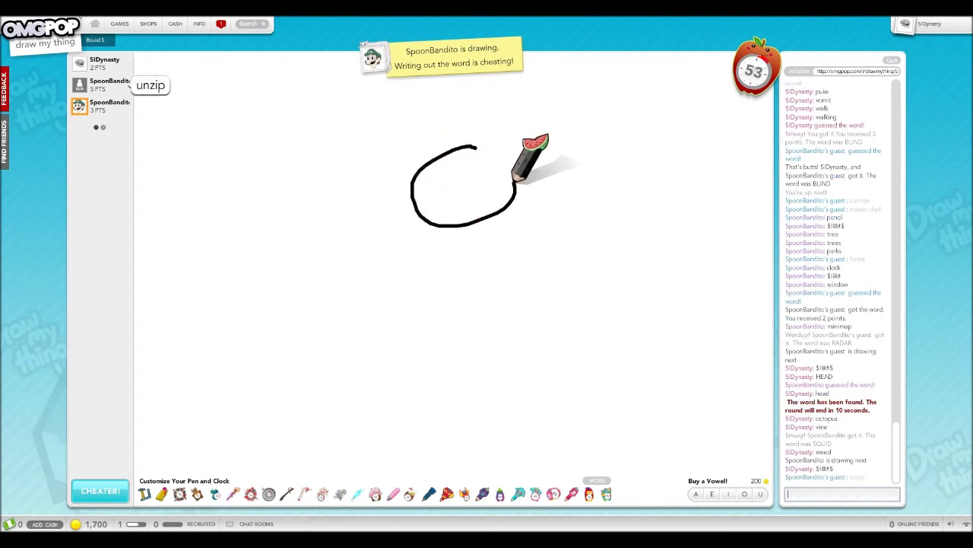
pyautogui.write('my pants')
pyautogui.press('Return')
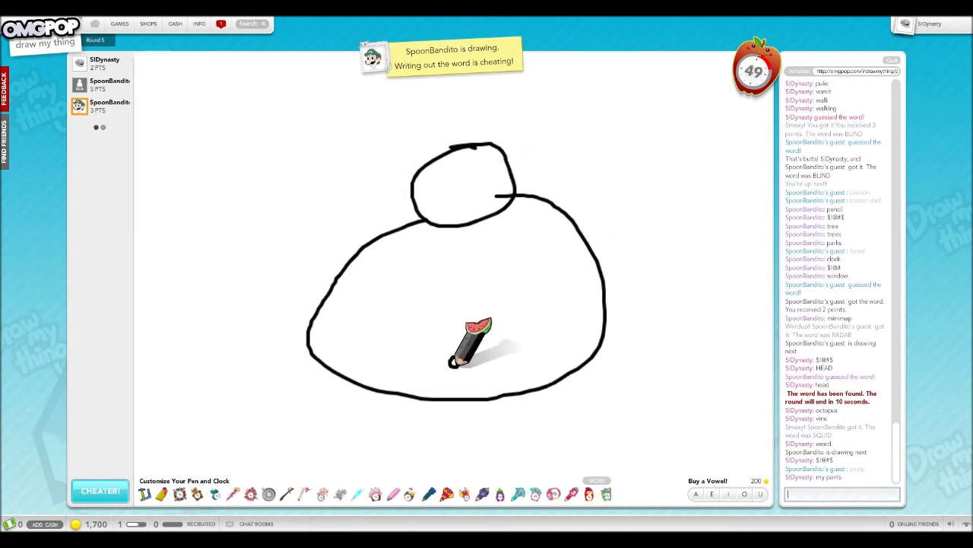
pyautogui.write('sumo')
pyautogui.press('Return')
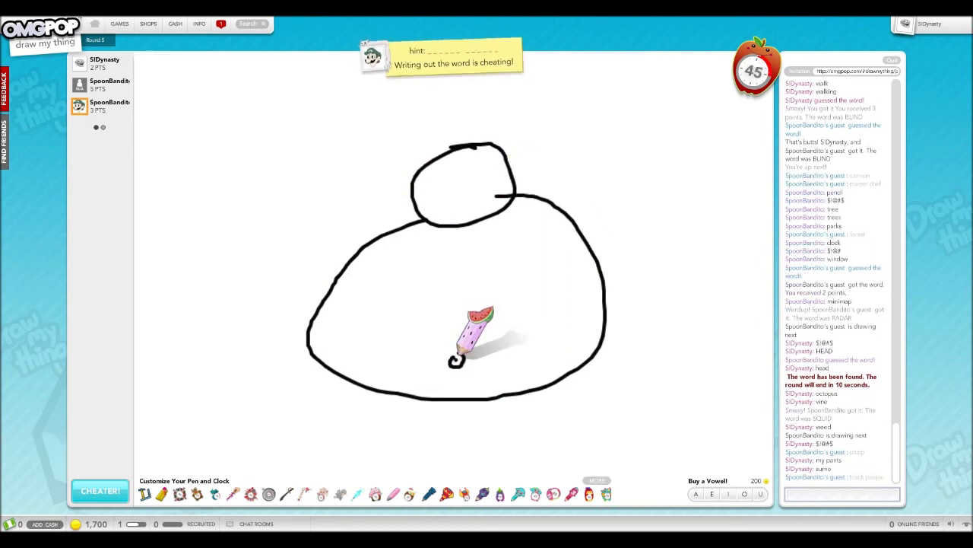
pyautogui.write('buddha')
pyautogui.press('Return')
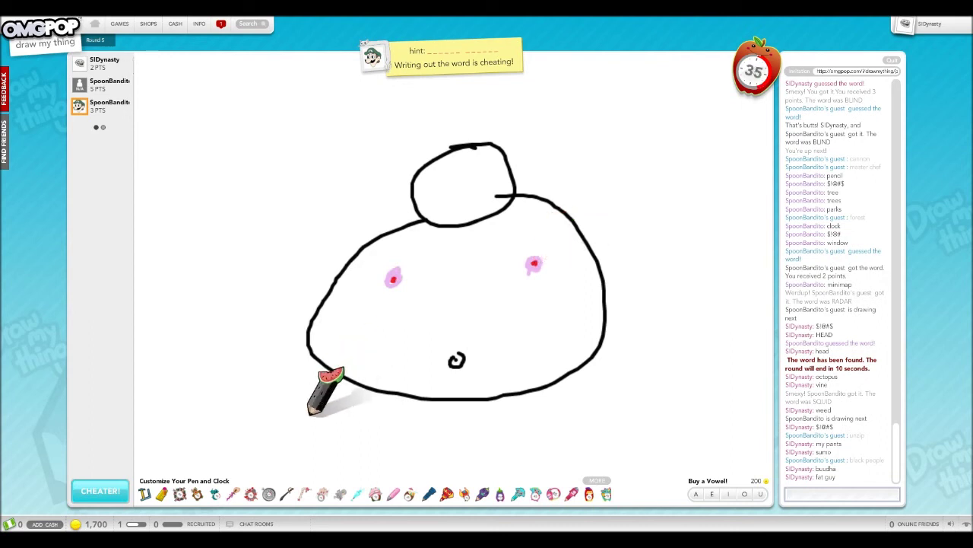
# Guess Summo wrestler, cow boy, free and mexico cuity in chat
pyautogui.moveTo(335, 368); pyautogui.dragTo(280, 406)
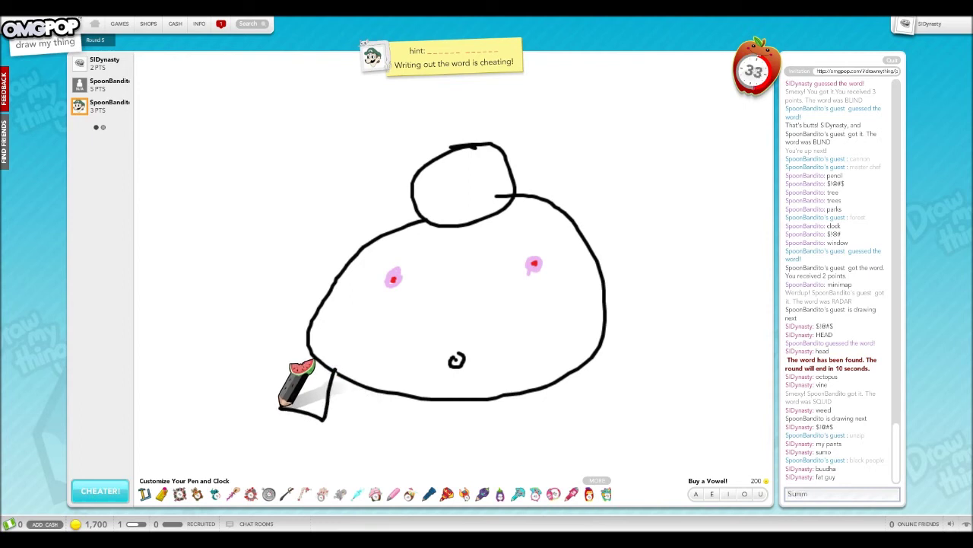
pyautogui.moveTo(561, 379); pyautogui.dragTo(627, 410)
pyautogui.write('o wres')
pyautogui.moveTo(356, 252); pyautogui.dragTo(328, 195)
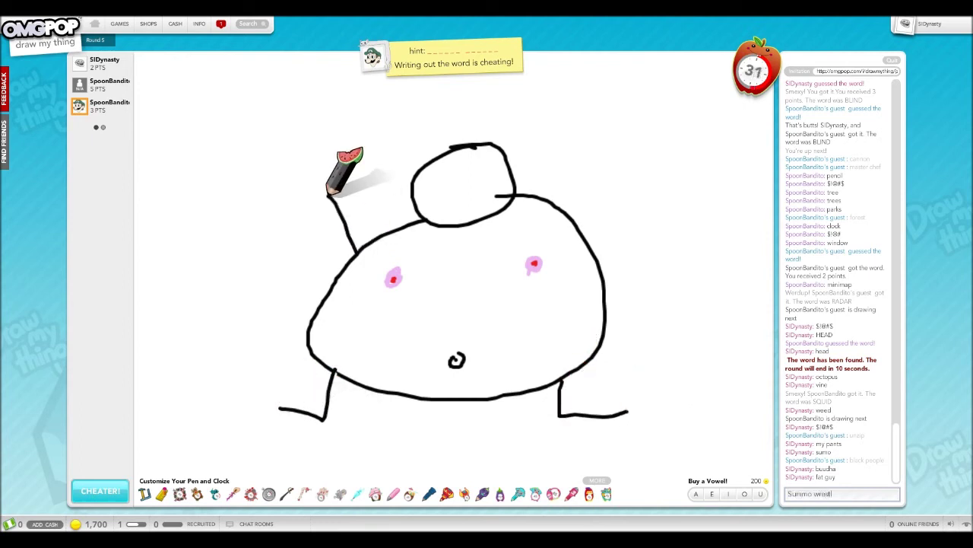
pyautogui.write('er')
pyautogui.press('Return')
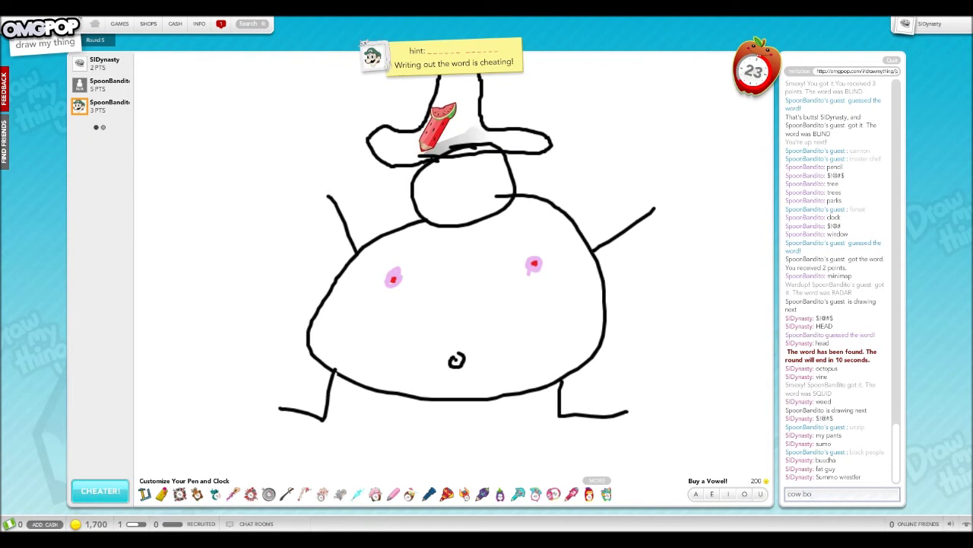
pyautogui.write('y')
pyautogui.press('Return')
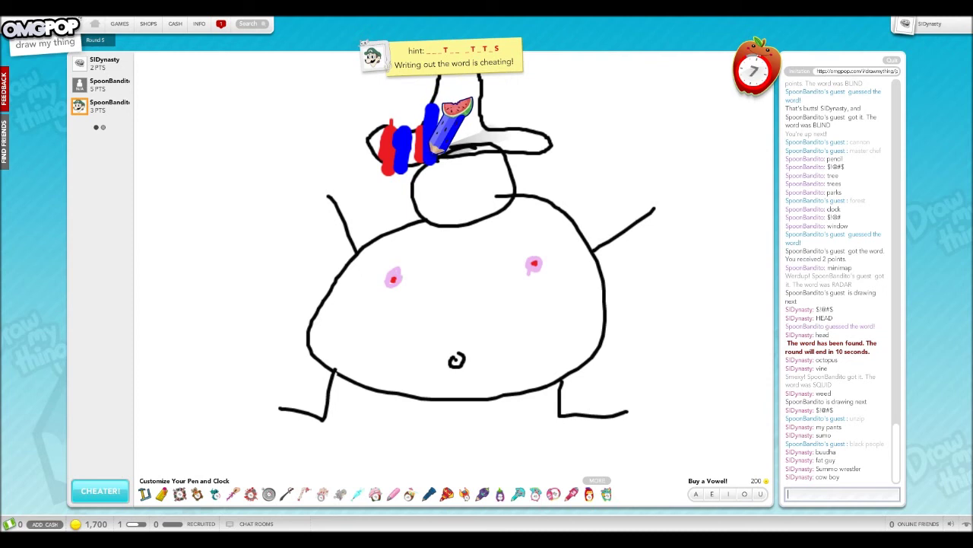
pyautogui.write('free')
pyautogui.press('Return')
pyautogui.write('f')
pyautogui.press('Return')
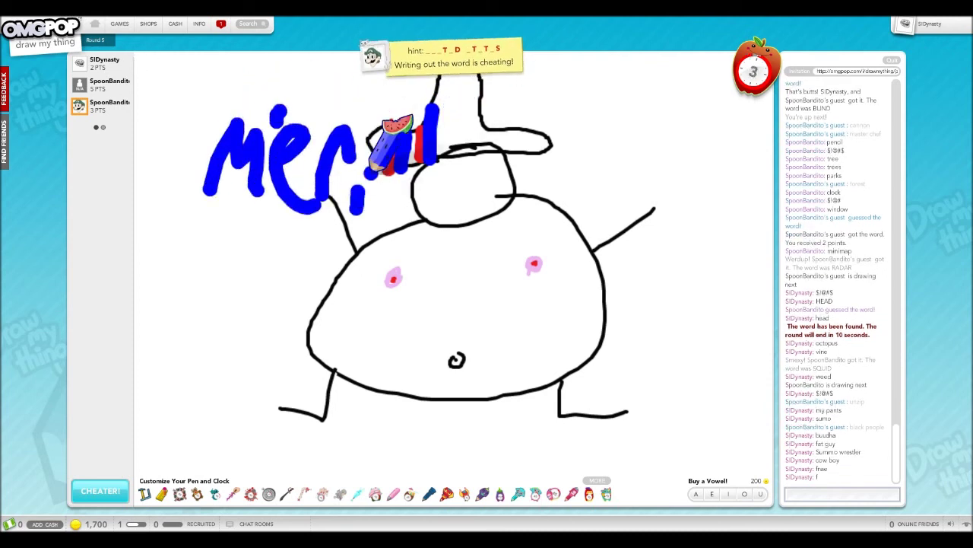
pyautogui.write('mexico')
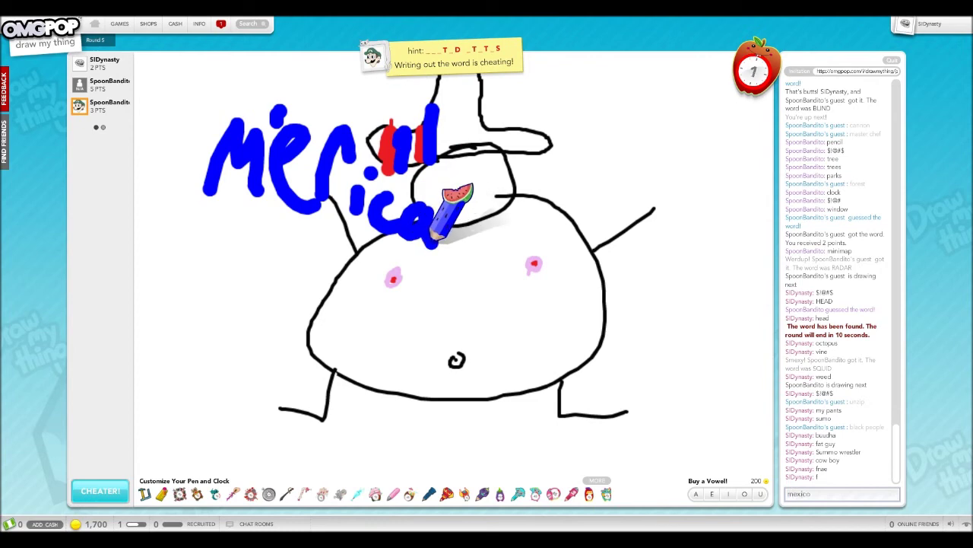
pyautogui.write(' cuity')
pyautogui.press('Return')
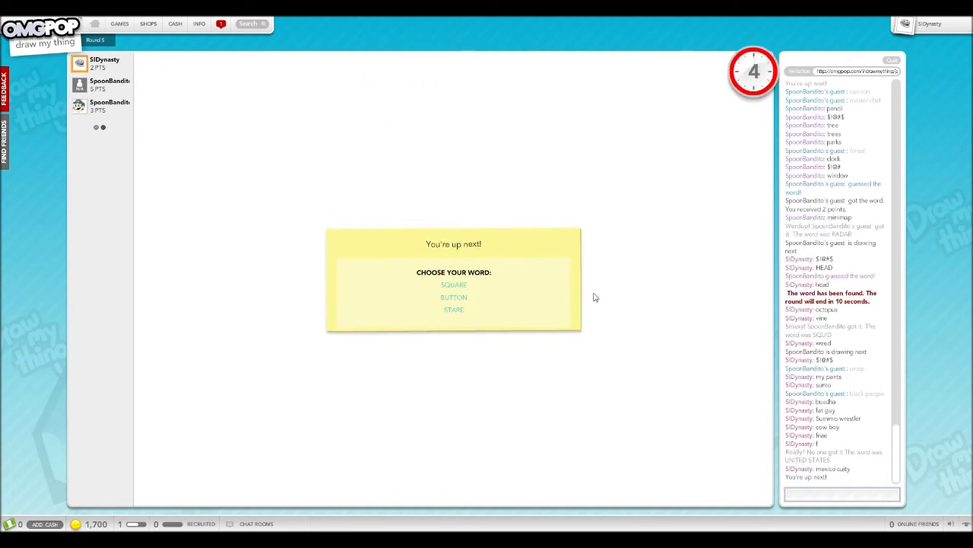
# Pick SQUARE and draw a square with a rounded shape and crossbar inside
pyautogui.click(489, 287)
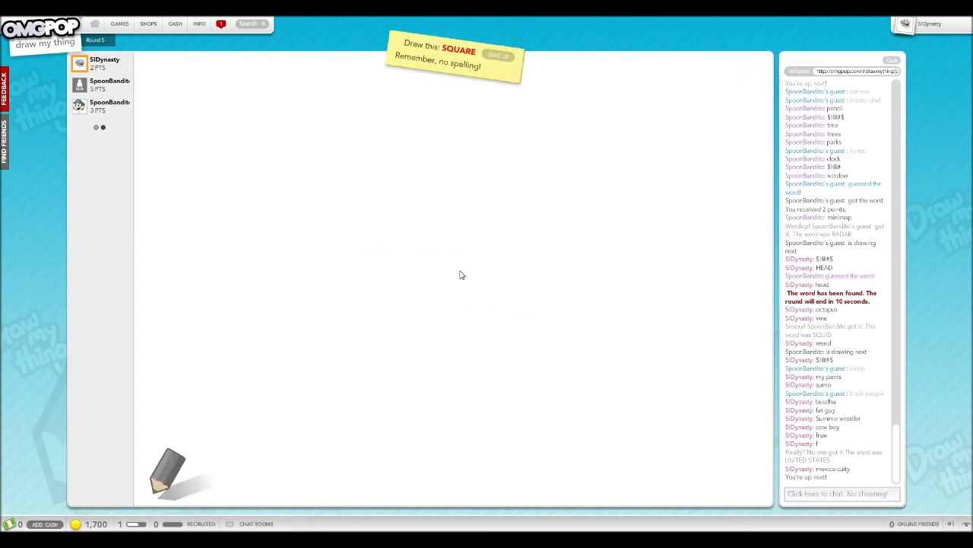
pyautogui.moveTo(329, 199); pyautogui.dragTo(285, 226)
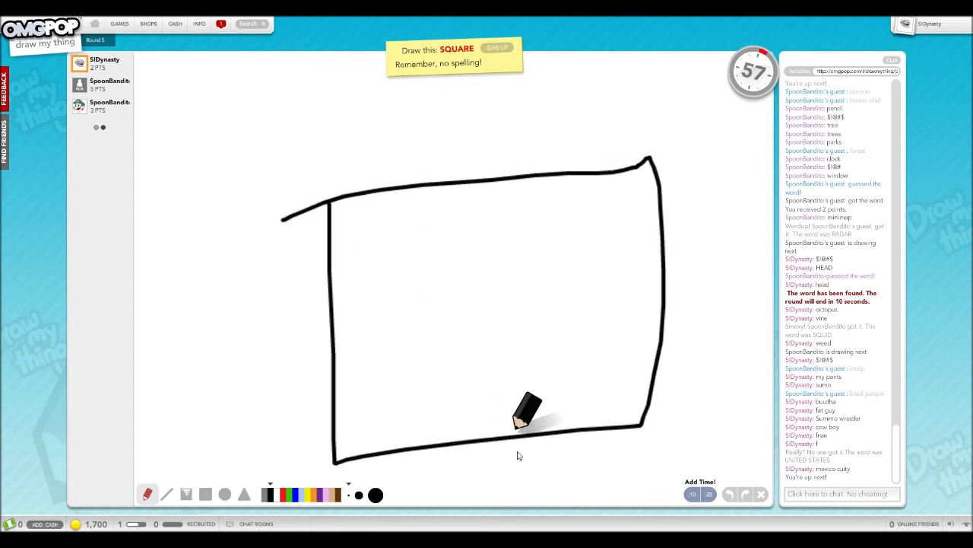
pyautogui.moveTo(467, 257)
pyautogui.mouseDown()
pyautogui.moveTo(500, 338)
pyautogui.moveTo(502, 217)
pyautogui.moveTo(478, 225)
pyautogui.mouseUp()
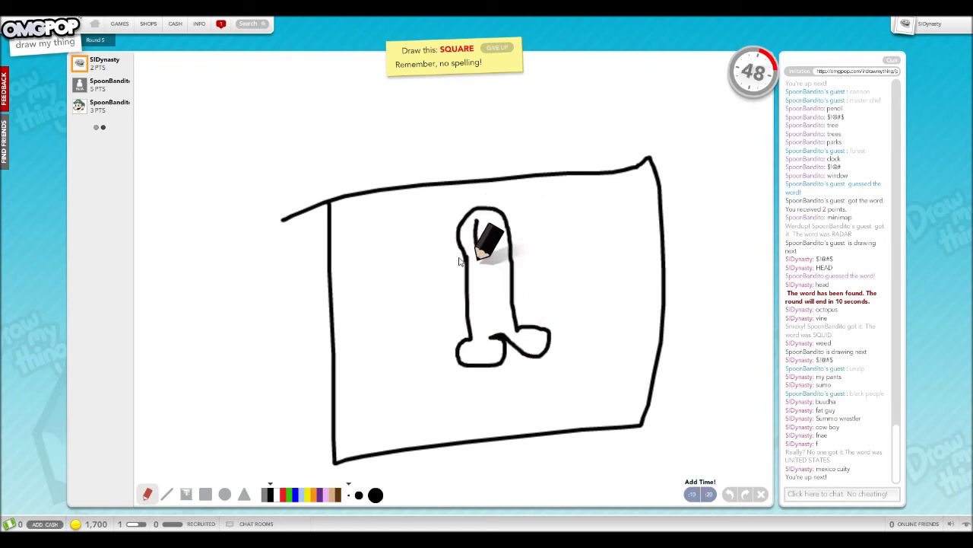
pyautogui.moveTo(456, 258); pyautogui.dragTo(537, 254)
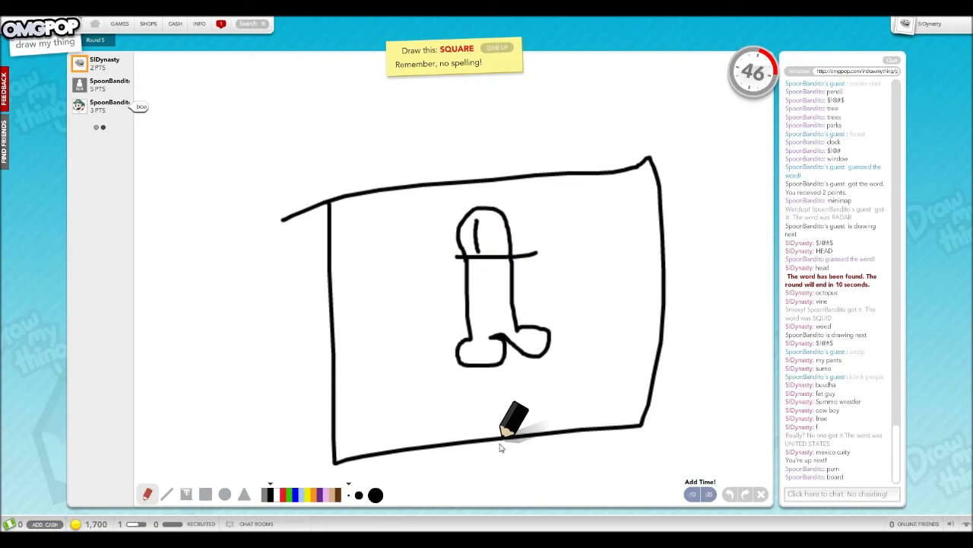
# Draw arrows pointing at the square's corners and its left and right sides
pyautogui.moveTo(267, 122)
pyautogui.mouseDown()
pyautogui.moveTo(363, 164)
pyautogui.moveTo(298, 161)
pyautogui.moveTo(372, 167)
pyautogui.mouseUp()
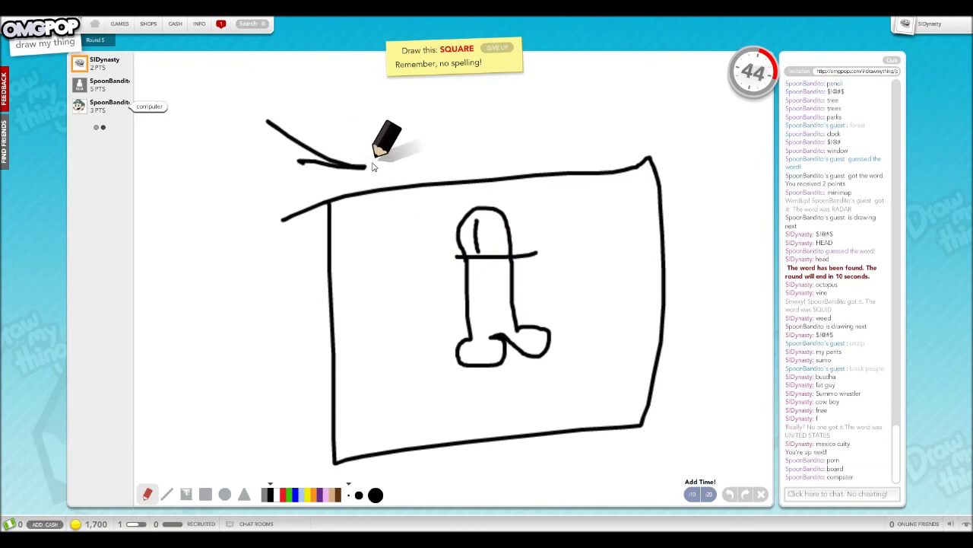
pyautogui.moveTo(347, 126); pyautogui.dragTo(358, 171)
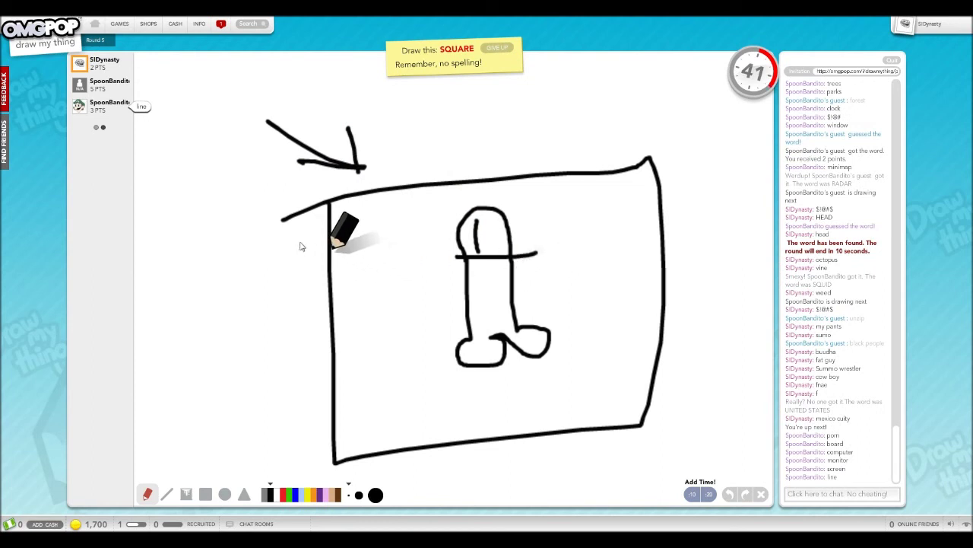
pyautogui.moveTo(220, 291)
pyautogui.mouseDown()
pyautogui.moveTo(313, 293)
pyautogui.moveTo(291, 313)
pyautogui.mouseUp()
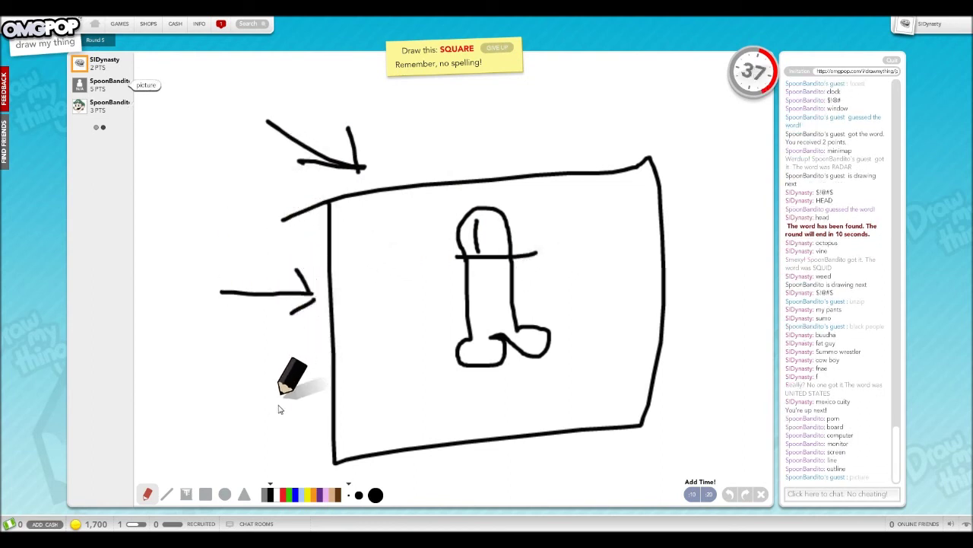
pyautogui.moveTo(276, 406)
pyautogui.mouseDown()
pyautogui.moveTo(310, 378)
pyautogui.moveTo(308, 399)
pyautogui.mouseUp()
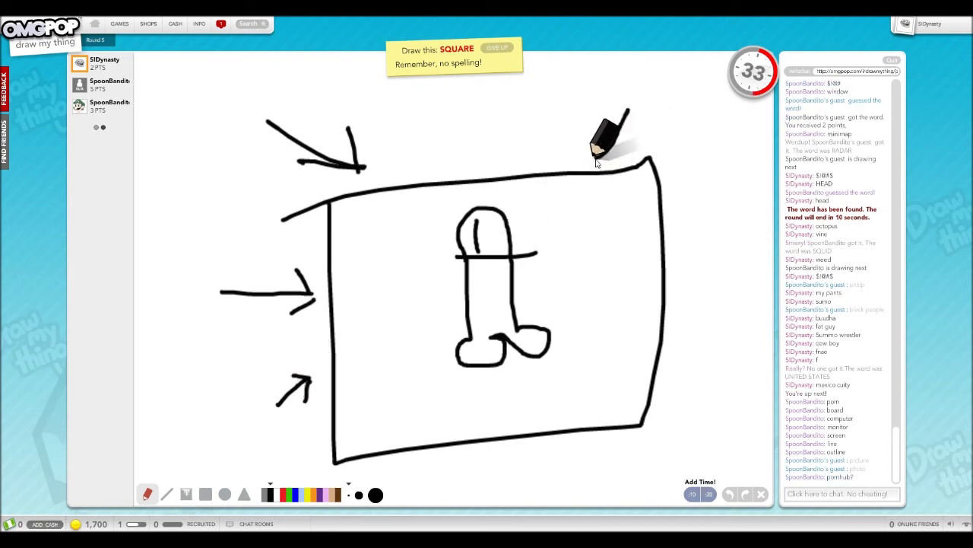
pyautogui.moveTo(601, 139)
pyautogui.mouseDown()
pyautogui.moveTo(597, 161)
pyautogui.moveTo(651, 152)
pyautogui.mouseUp()
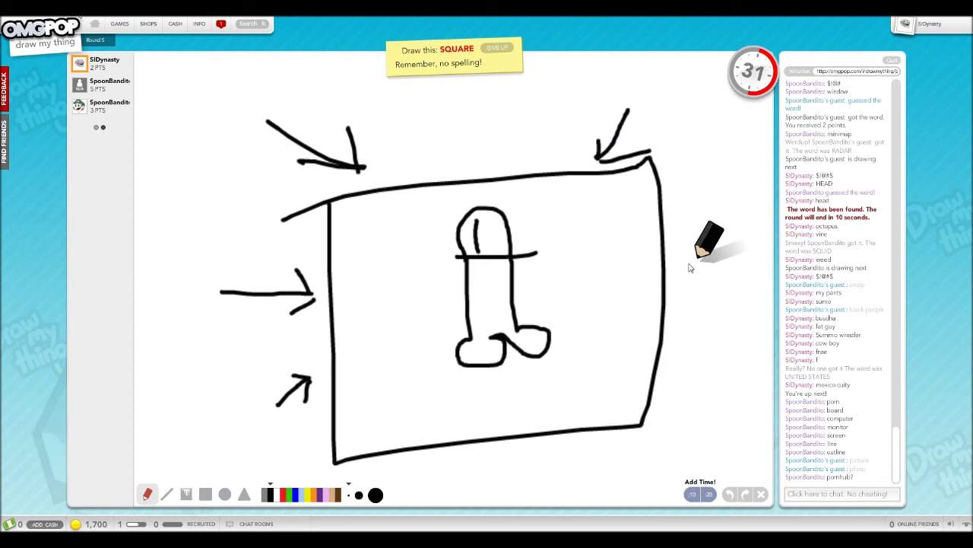
pyautogui.moveTo(689, 267)
pyautogui.mouseDown()
pyautogui.moveTo(768, 270)
pyautogui.moveTo(688, 269)
pyautogui.mouseUp()
pyautogui.moveTo(687, 269); pyautogui.dragTo(724, 295)
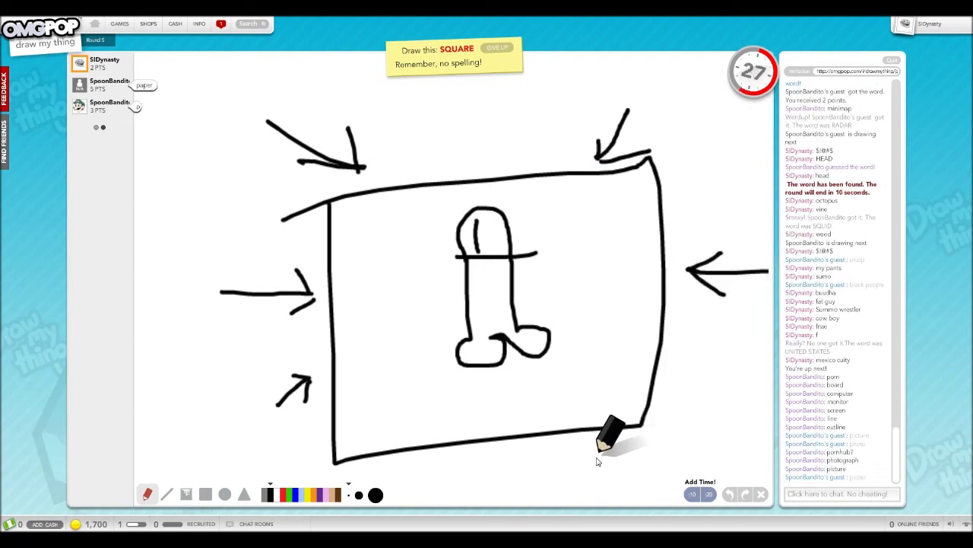
# Add loops and inward arrows at the box's right edge, and write letters above it
pyautogui.moveTo(647, 318)
pyautogui.mouseDown()
pyautogui.moveTo(658, 356)
pyautogui.moveTo(645, 321)
pyautogui.mouseUp()
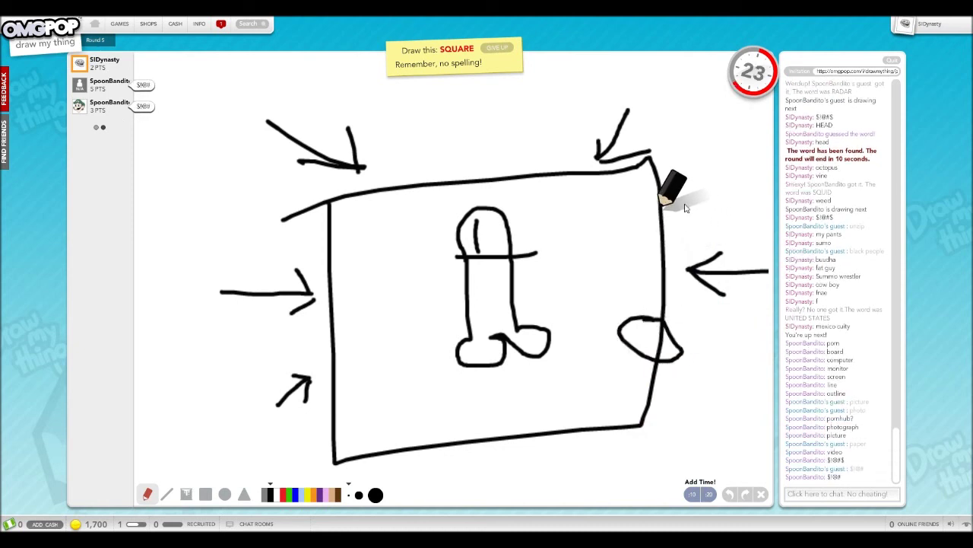
pyautogui.moveTo(698, 198); pyautogui.dragTo(695, 224)
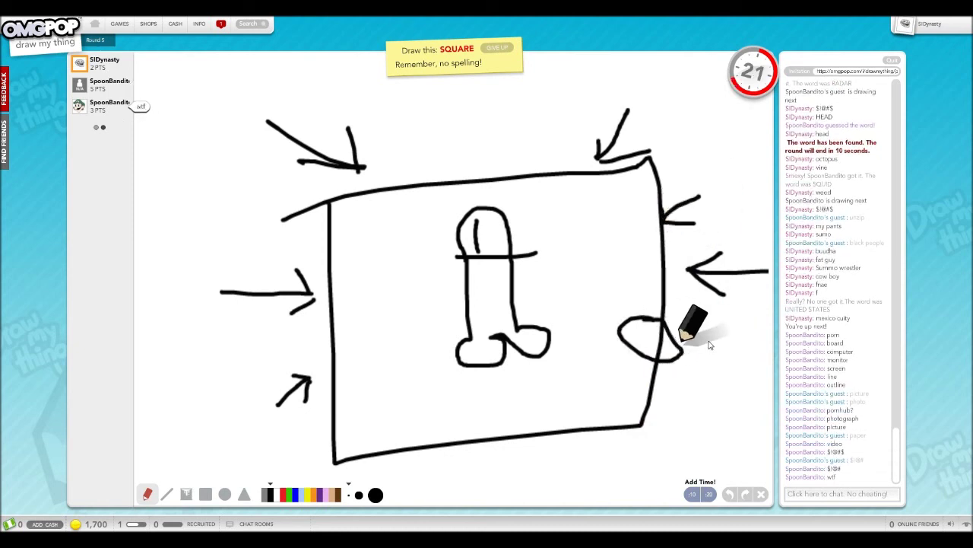
pyautogui.moveTo(708, 340); pyautogui.dragTo(685, 329)
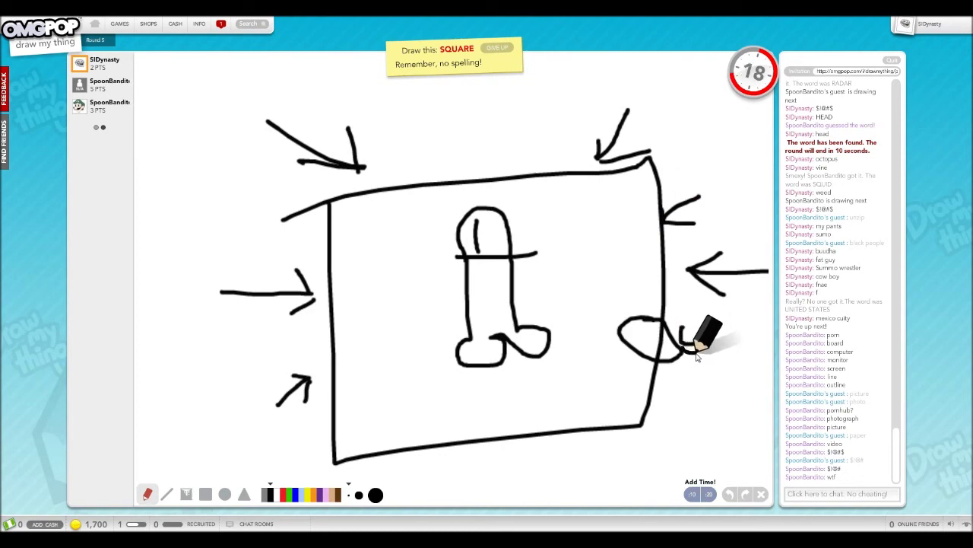
pyautogui.moveTo(642, 394)
pyautogui.mouseDown()
pyautogui.moveTo(669, 410)
pyautogui.moveTo(643, 391)
pyautogui.mouseUp()
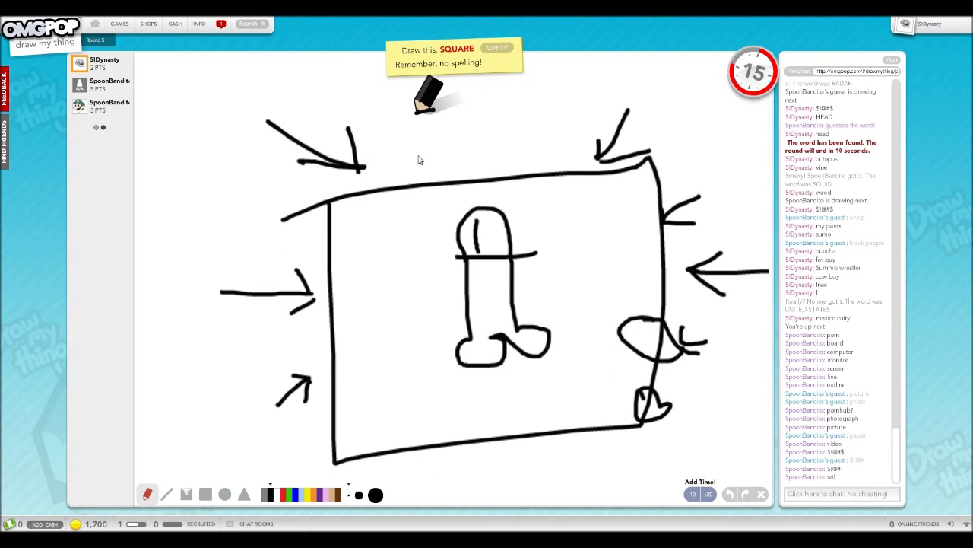
pyautogui.moveTo(435, 114)
pyautogui.mouseDown()
pyautogui.moveTo(392, 164)
pyautogui.moveTo(463, 135)
pyautogui.moveTo(484, 175)
pyautogui.mouseUp()
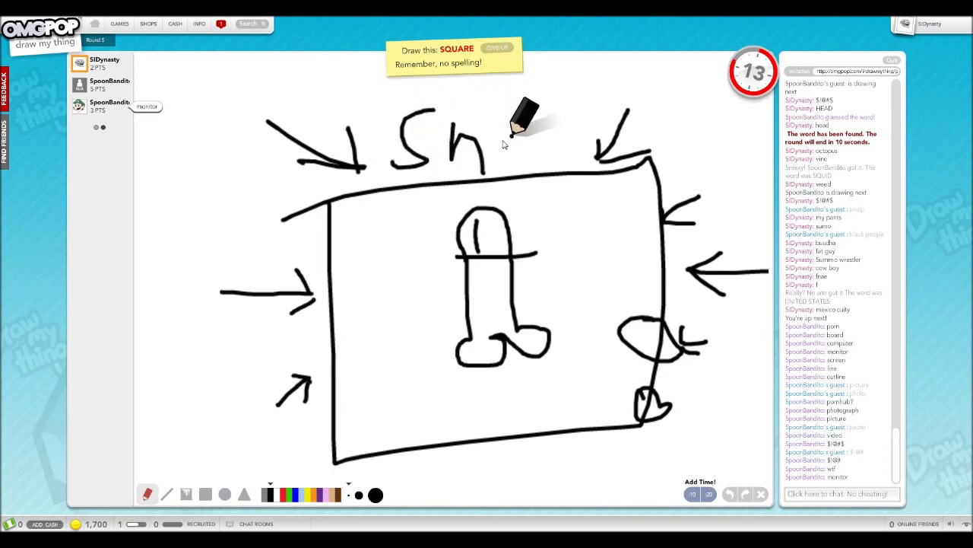
pyautogui.moveTo(526, 138)
pyautogui.mouseDown()
pyautogui.moveTo(541, 169)
pyautogui.moveTo(558, 171)
pyautogui.moveTo(563, 156)
pyautogui.moveTo(622, 127)
pyautogui.mouseUp()
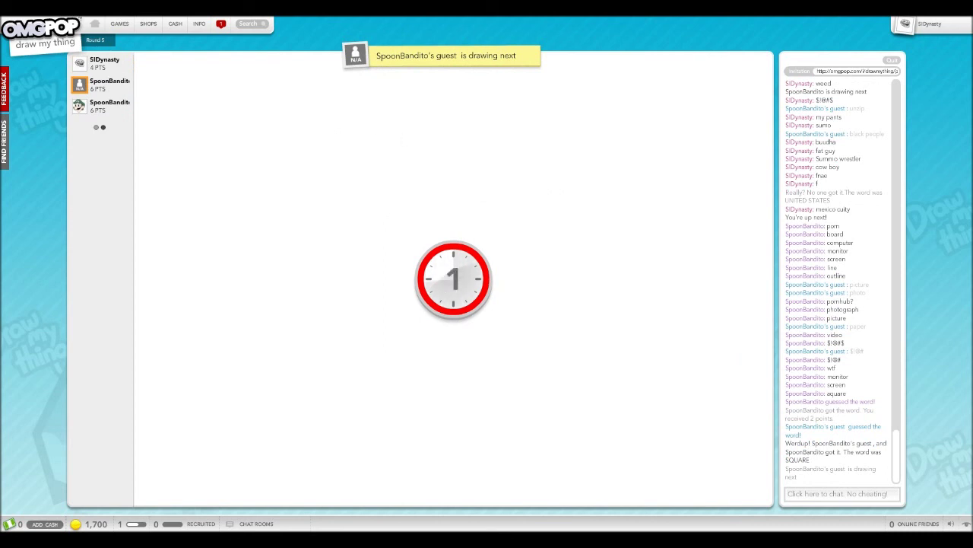
pyautogui.write('box')
# Guess box, dog, cat and bix in chat
pyautogui.press('Return')
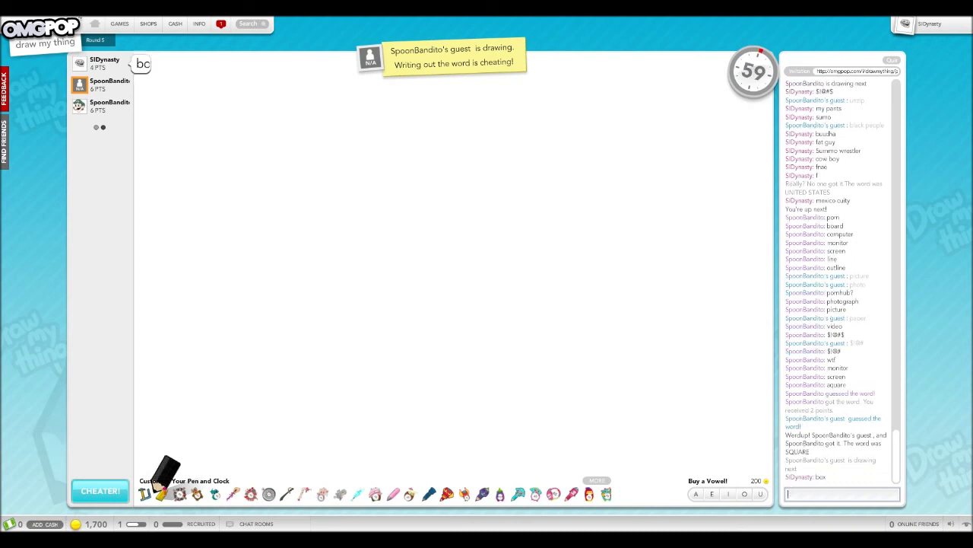
pyautogui.write('g')
pyautogui.press('Return')
pyautogui.write('cat')
pyautogui.press('Return')
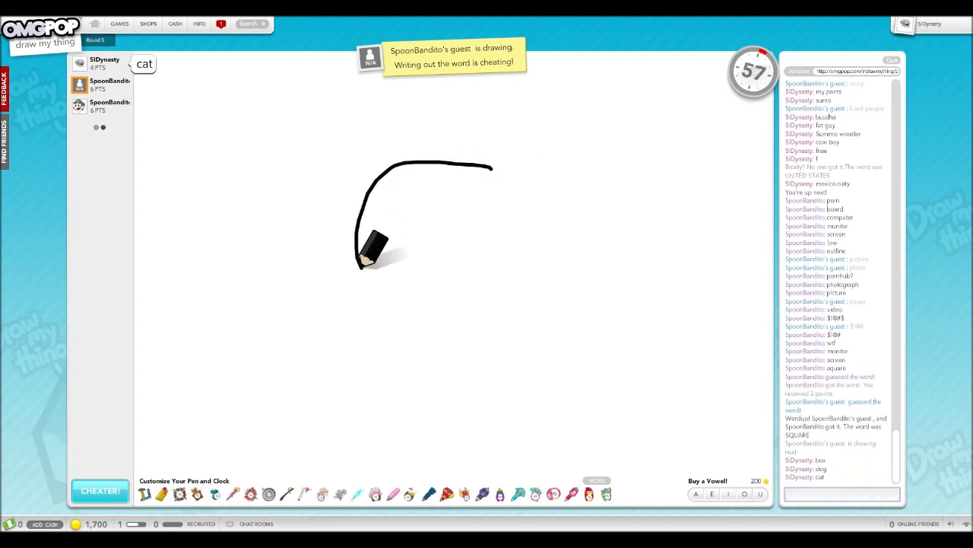
pyautogui.write('bix')
pyautogui.press('Return')
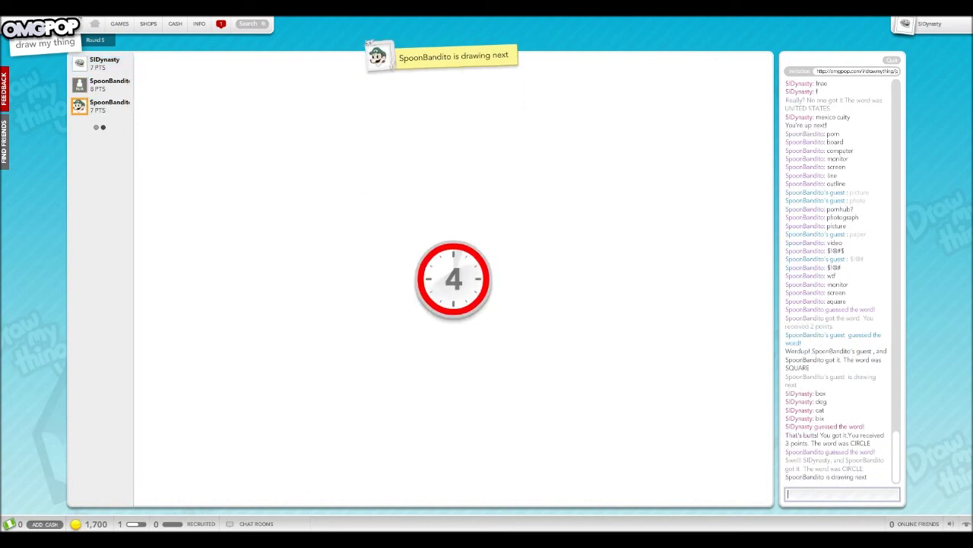
pyautogui.write('Lui')
pyautogui.write('gi')
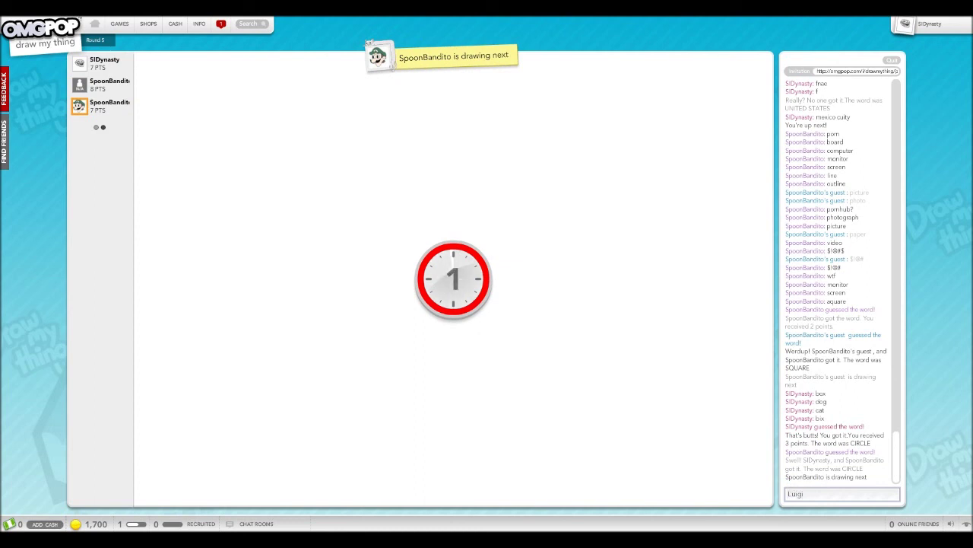
# Post Luigi twice, a comment, then donut and glazed donut
pyautogui.press('Return')
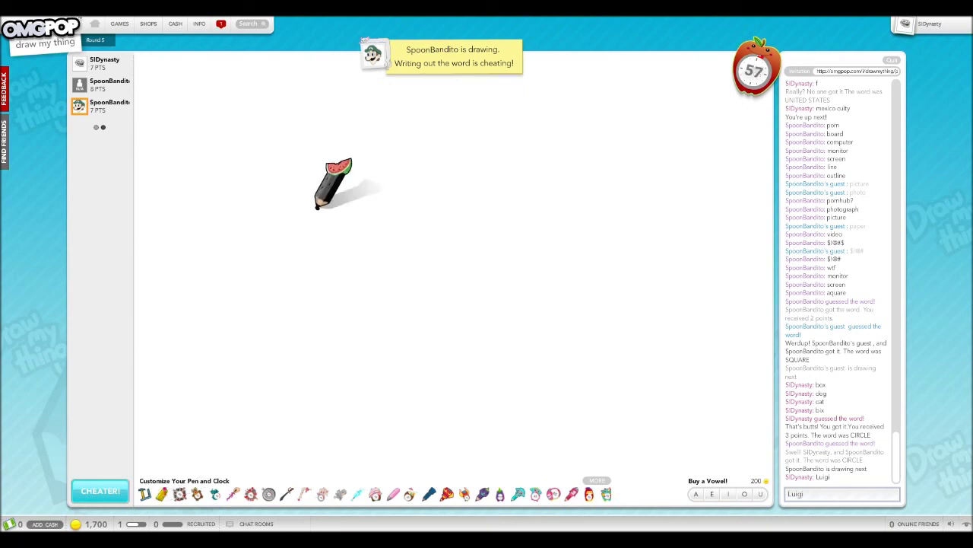
pyautogui.press('Return')
pyautogui.write('suck')
pyautogui.press('Return')
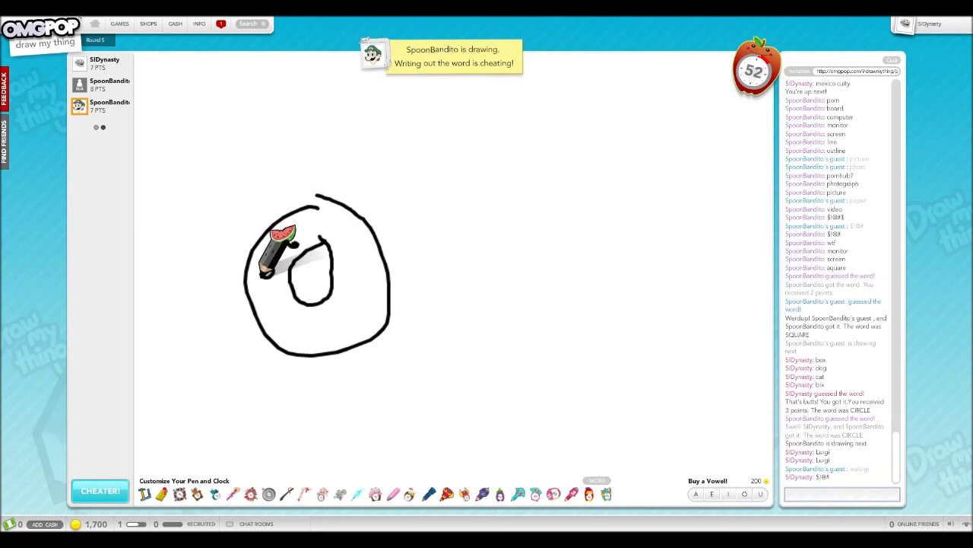
pyautogui.write('donut')
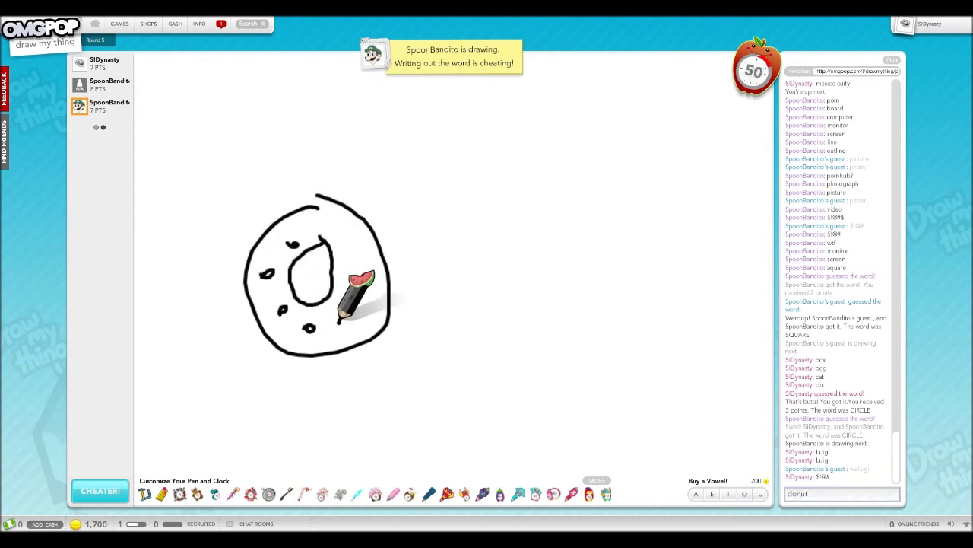
pyautogui.press('Return')
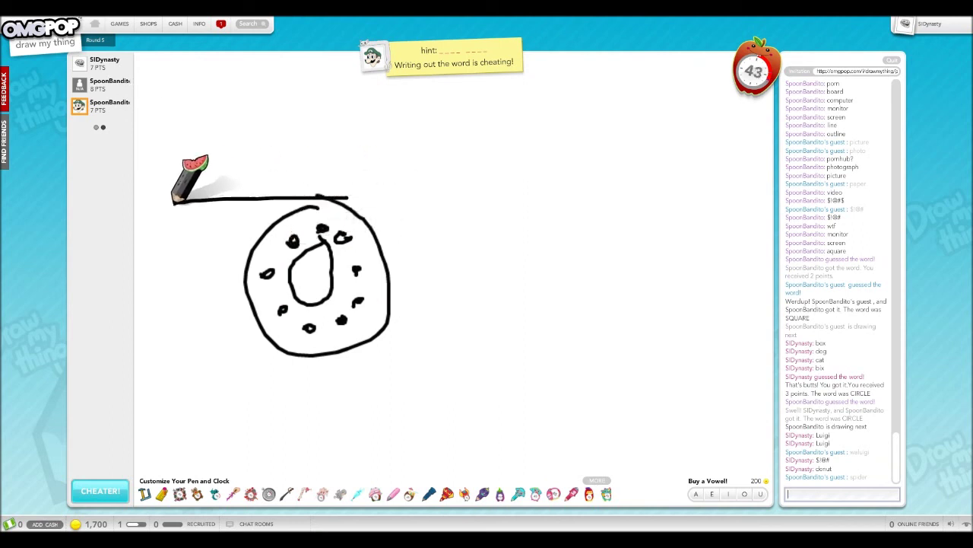
pyautogui.write('glaze')
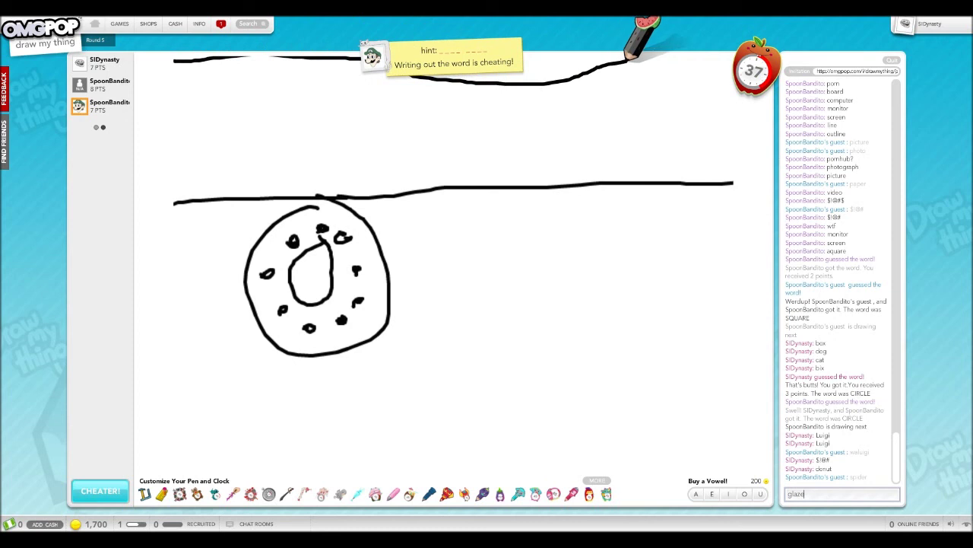
pyautogui.write('donut')
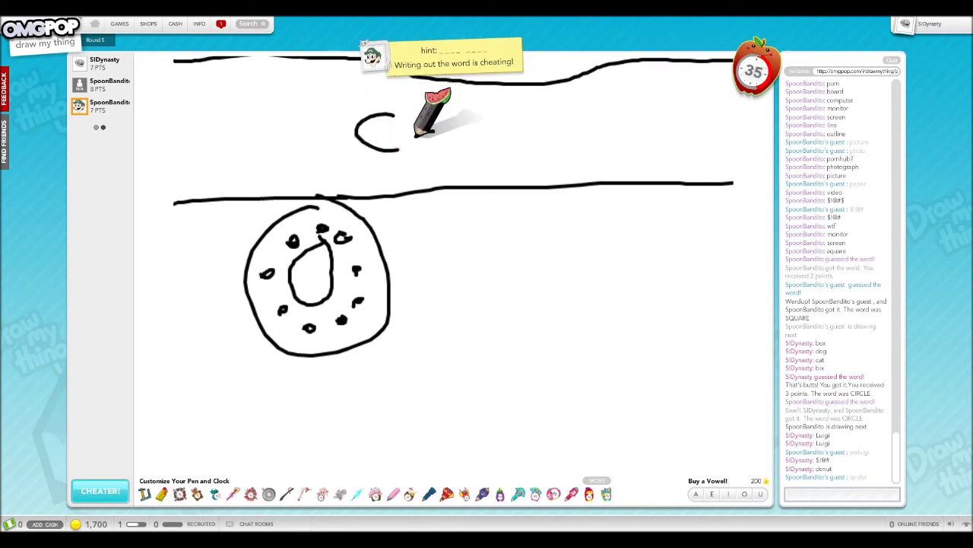
pyautogui.press('Return')
pyautogui.press('Return')
pyautogui.write('t')
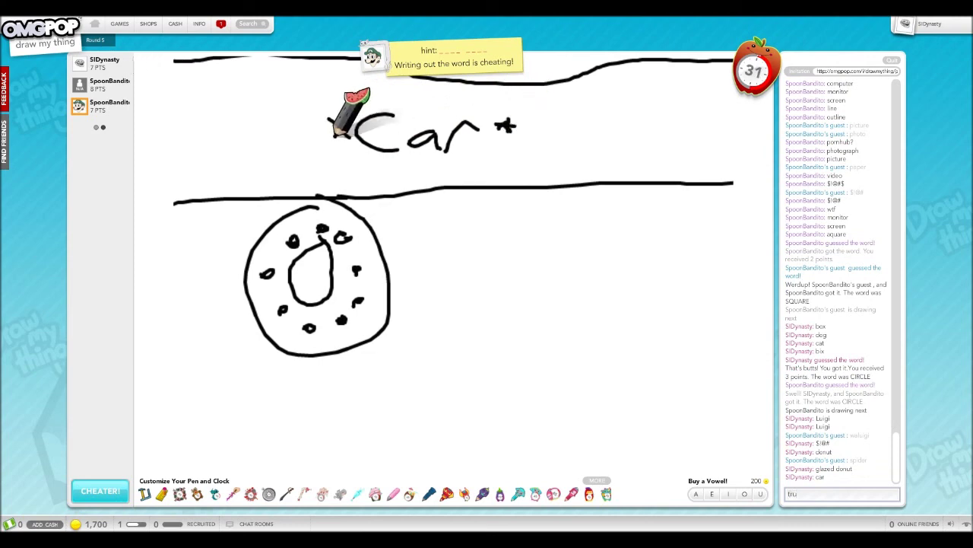
pyautogui.write('ruck')
# Guess truck, pimp, tire, hydraulics, spinners, wheels and nails
pyautogui.press('Return')
pyautogui.write('pinp')
pyautogui.press('Return')
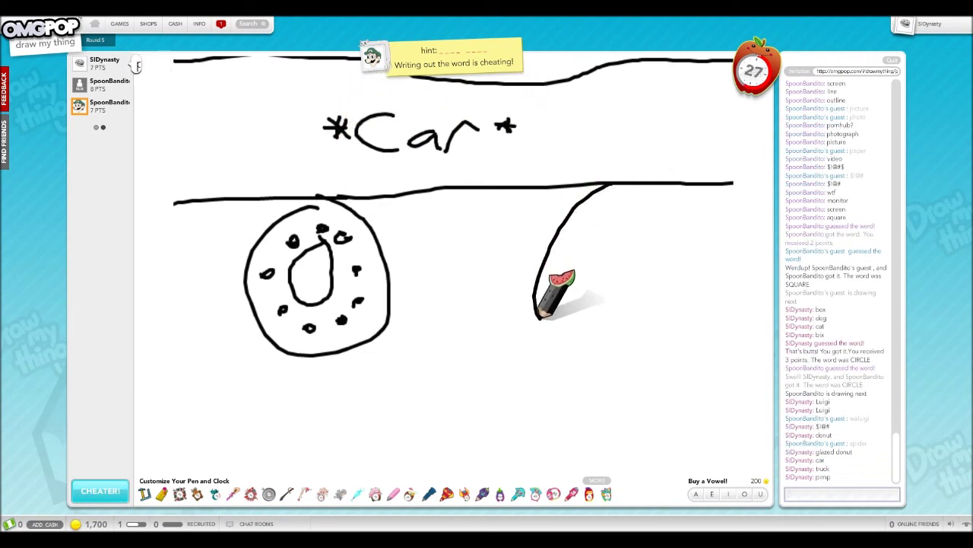
pyautogui.write('lre')
pyautogui.press('Return')
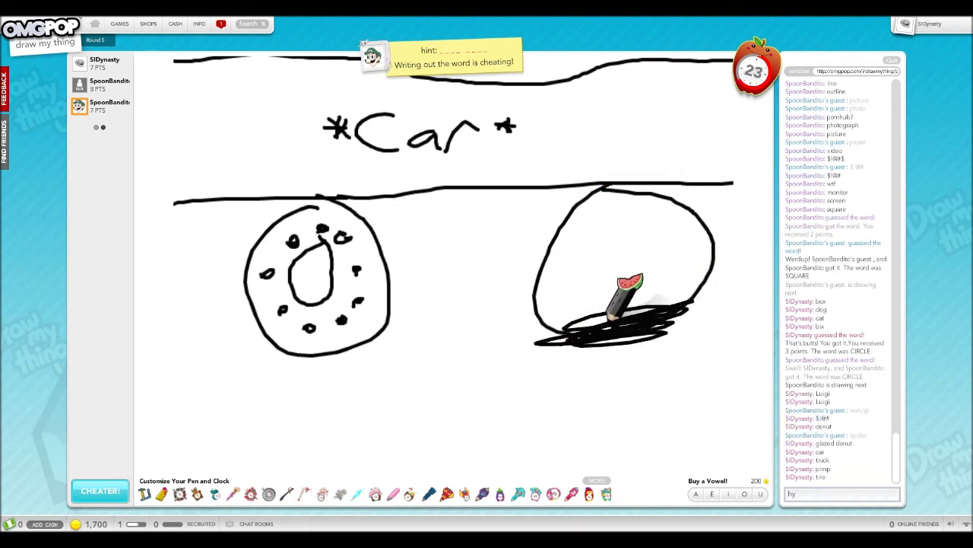
pyautogui.write('hydraulics')
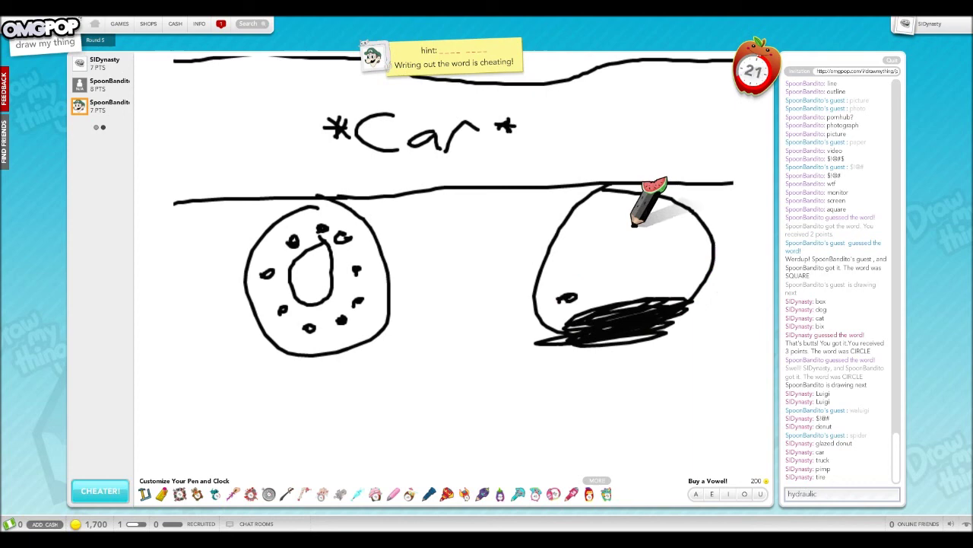
pyautogui.press('Return')
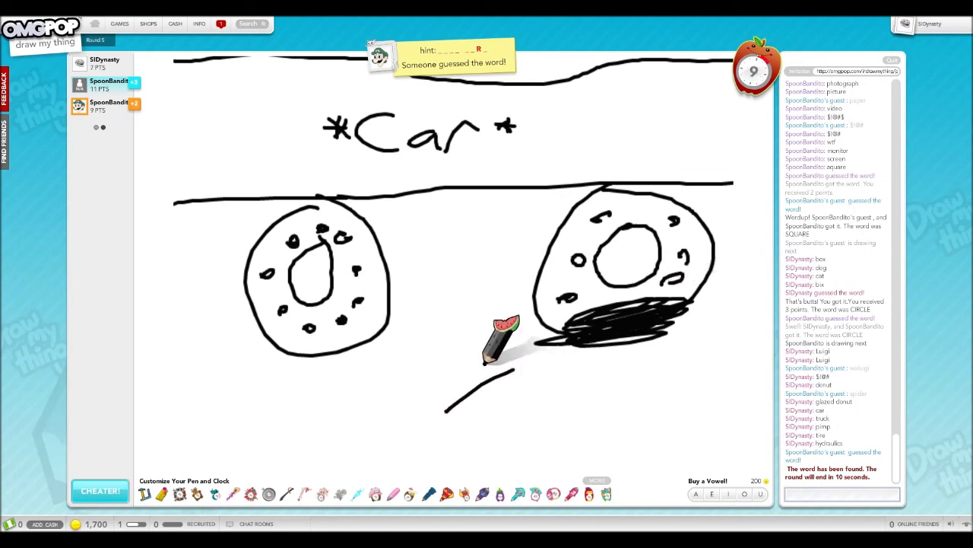
pyautogui.write('spinners')
pyautogui.press('Return')
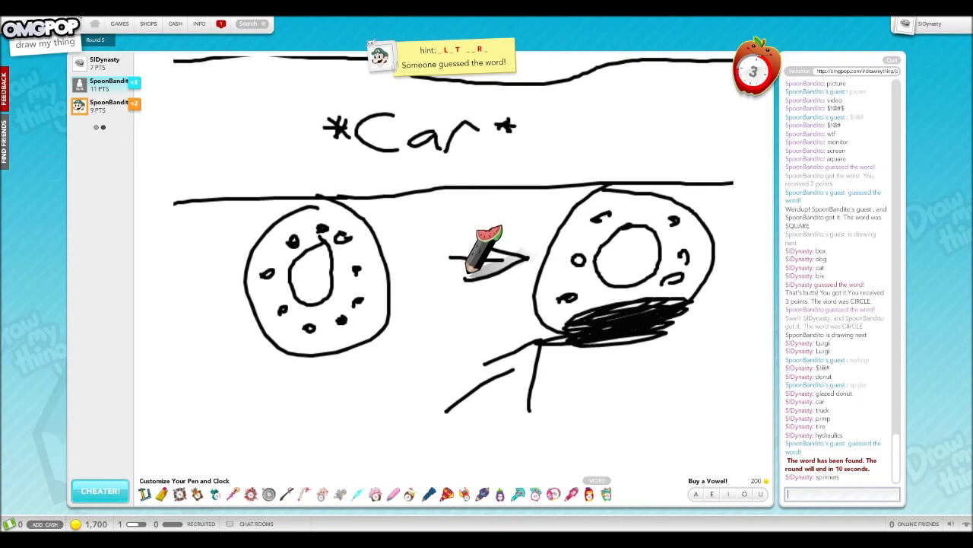
pyautogui.write('ls')
pyautogui.press('Return')
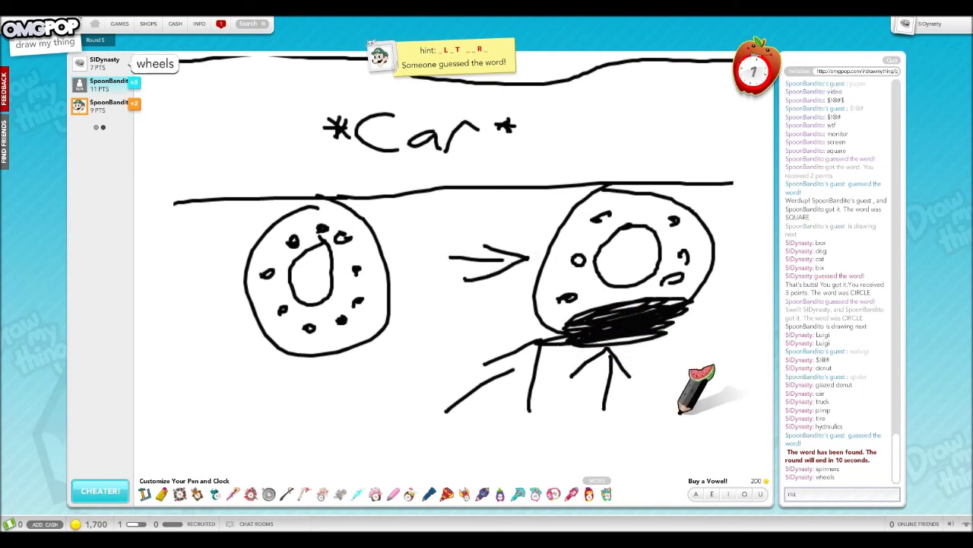
pyautogui.write('nails')
pyautogui.press('Return')
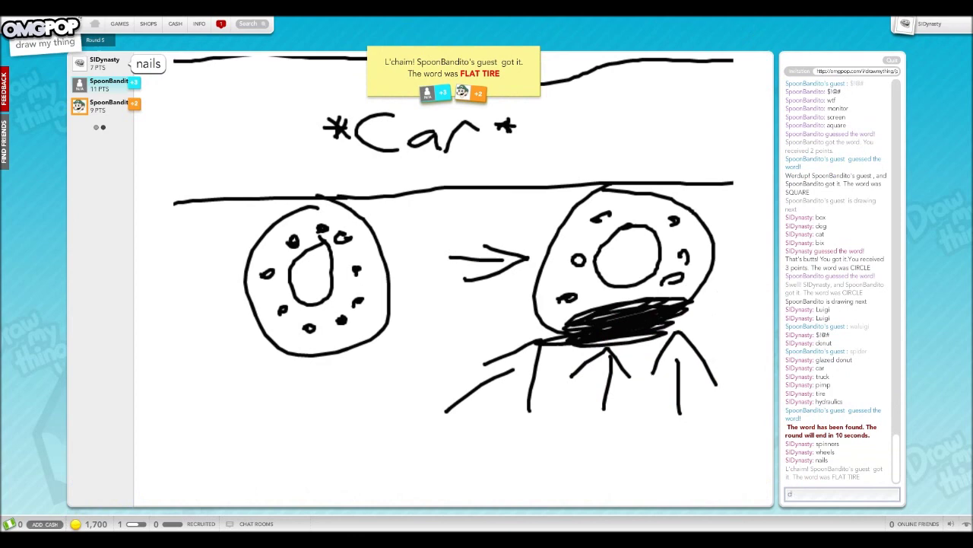